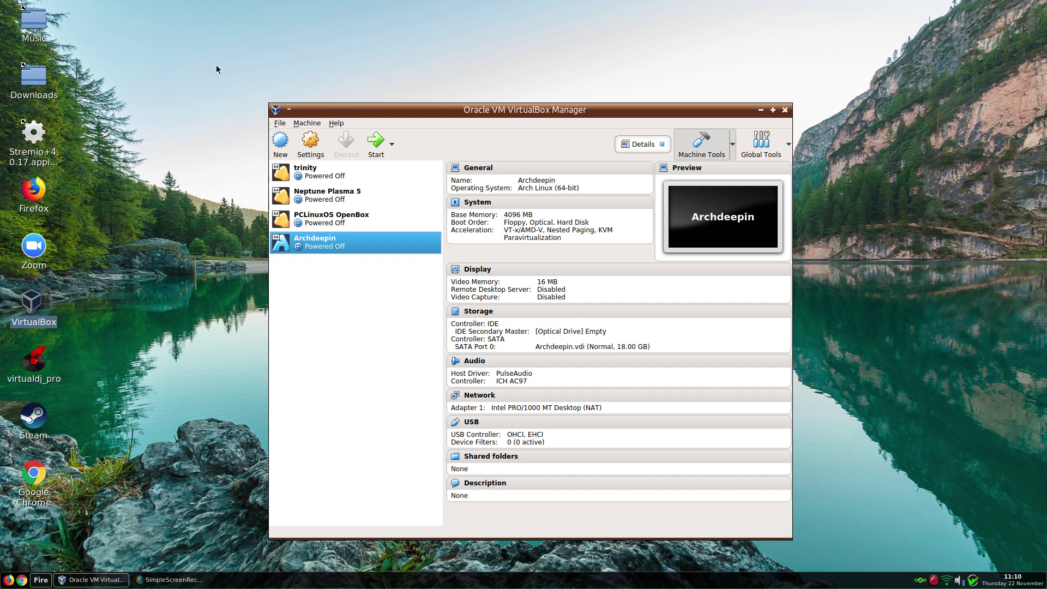
# - Give the Archdeepin machine 2 processors and keep KVM as the paravirtualization interface
pyautogui.click(311, 142)
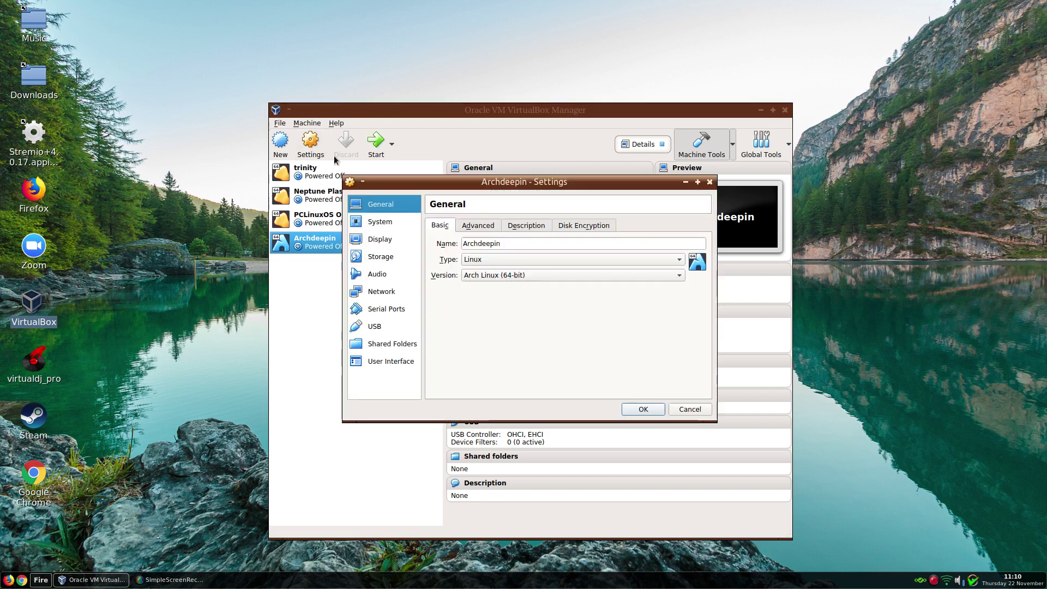
pyautogui.click(371, 224)
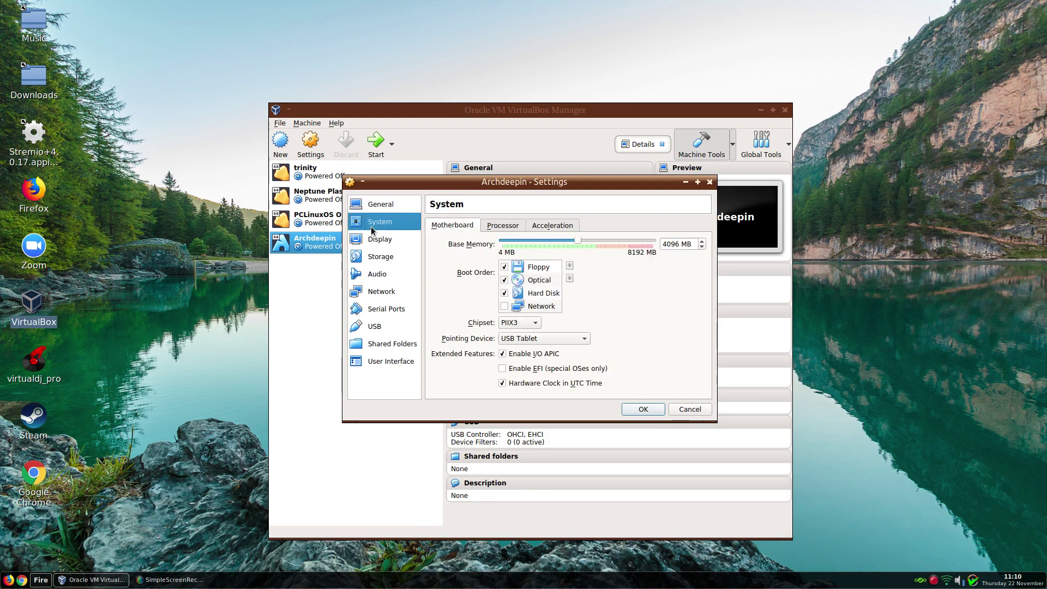
pyautogui.click(502, 226)
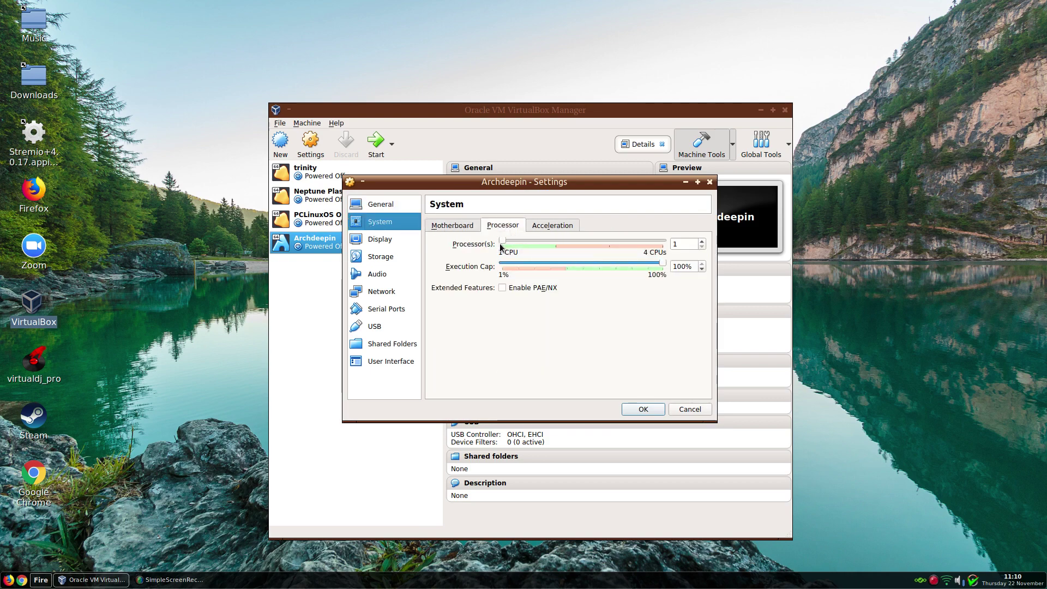
pyautogui.moveTo(501, 242); pyautogui.dragTo(544, 249)
pyautogui.click(547, 226)
pyautogui.click(546, 243)
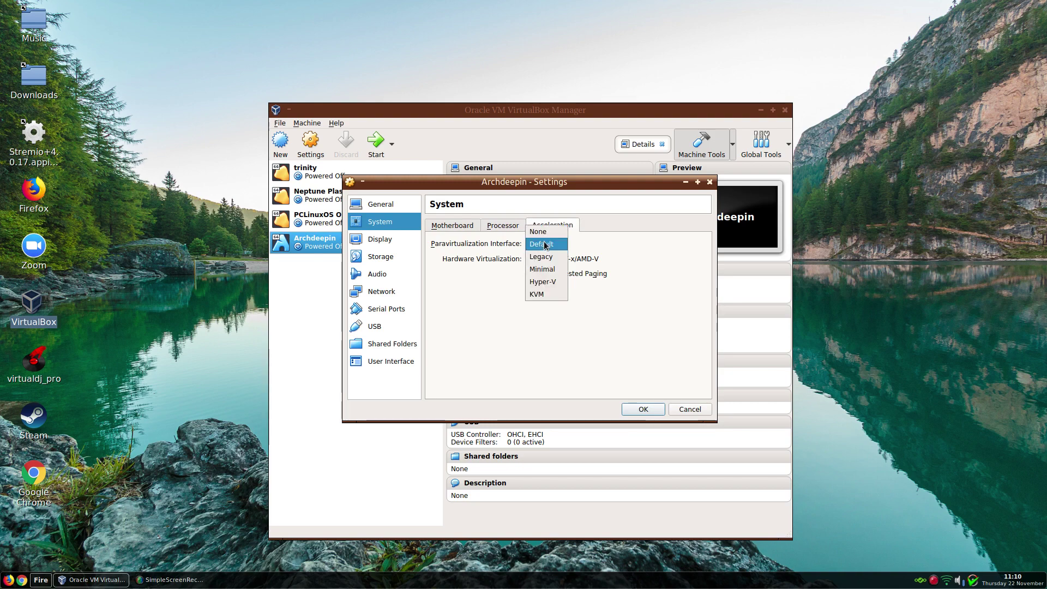
pyautogui.click(545, 295)
# - Raise video memory to 128 MB, load archdeepin-2018.10.19-x86_64.iso into the optical drive, and save
pyautogui.click(376, 243)
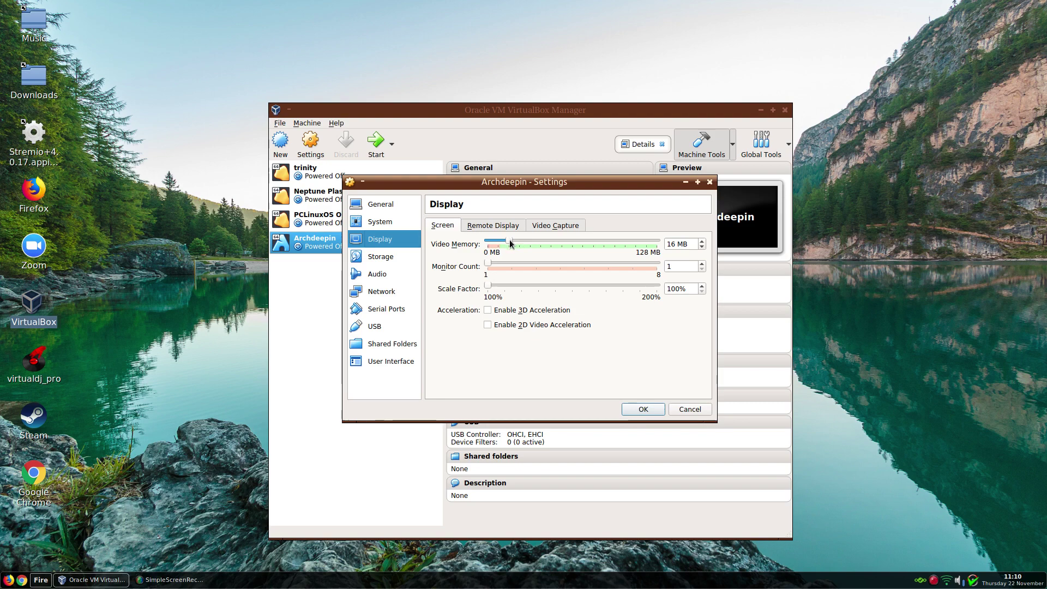
pyautogui.moveTo(510, 240); pyautogui.dragTo(658, 248)
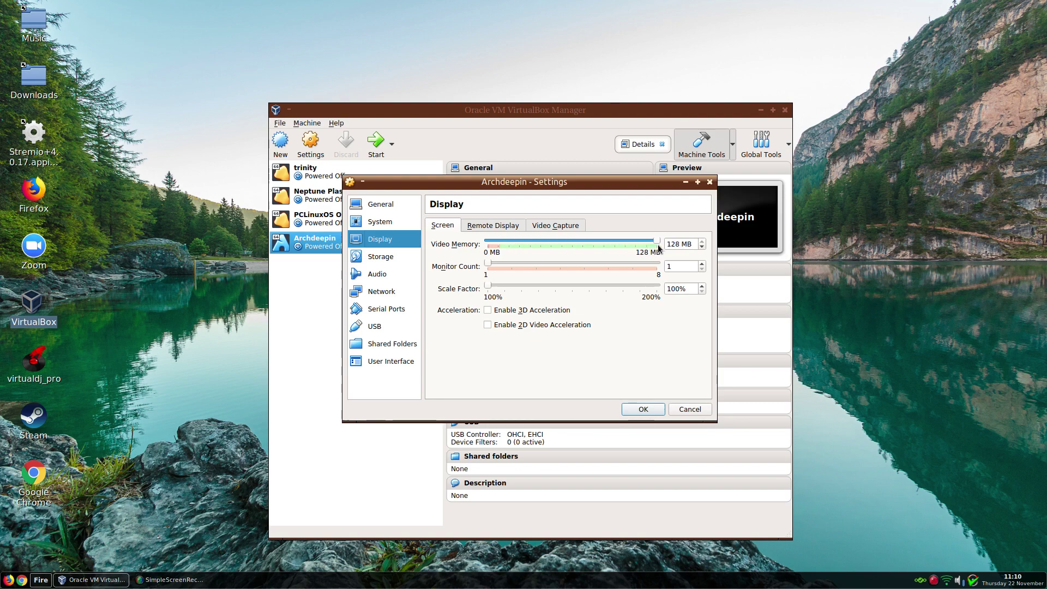
pyautogui.click(378, 262)
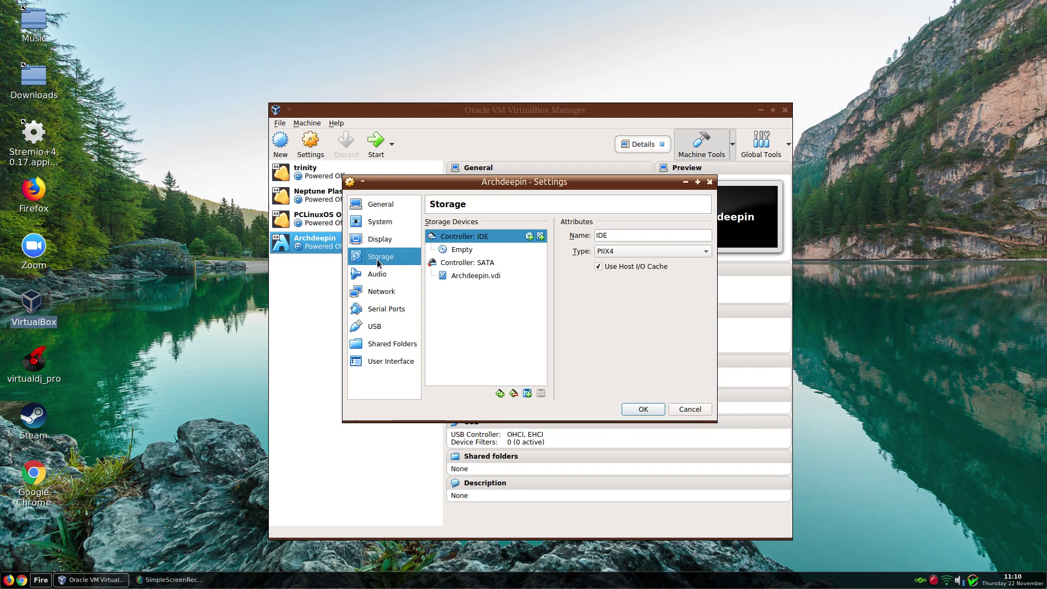
pyautogui.click(461, 251)
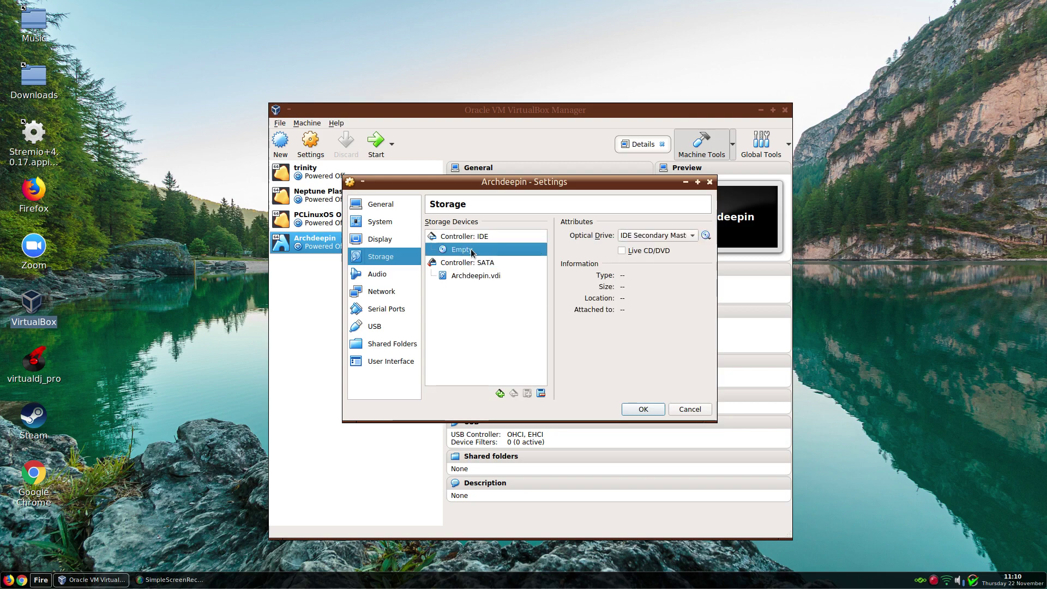
pyautogui.click(705, 235)
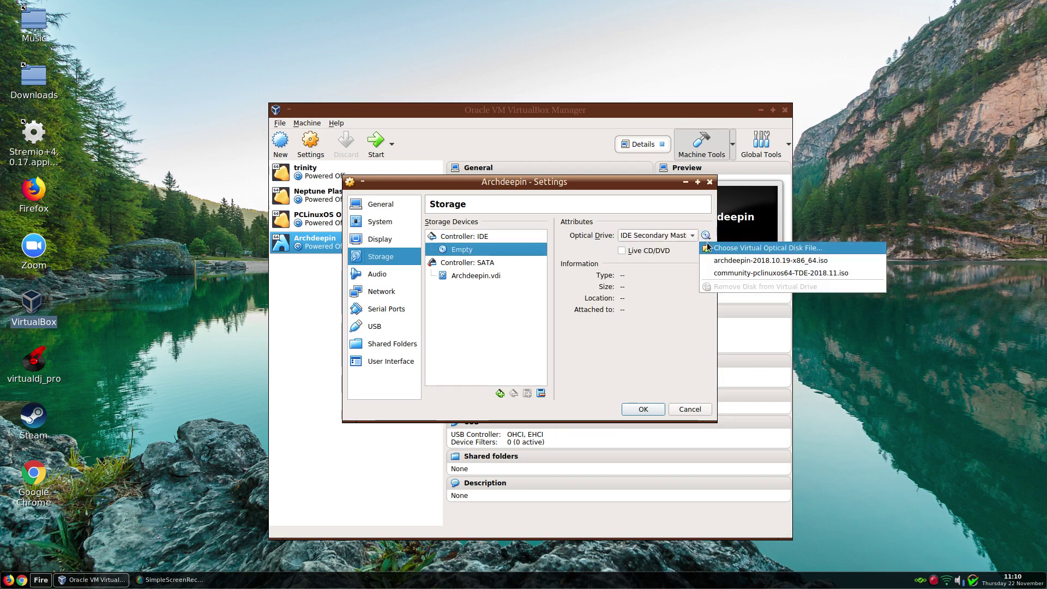
pyautogui.click(718, 261)
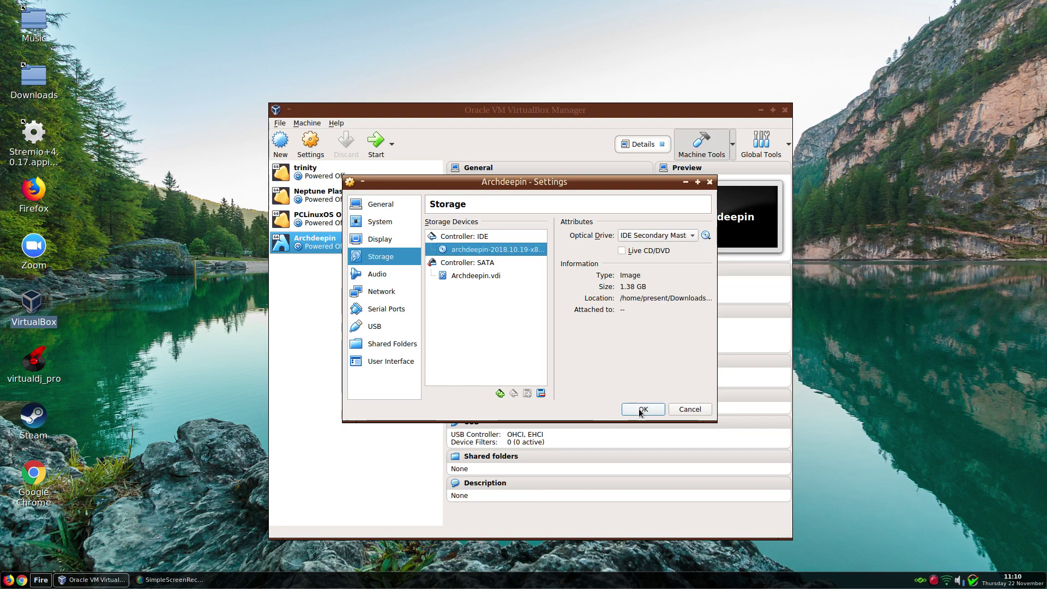
pyautogui.click(642, 409)
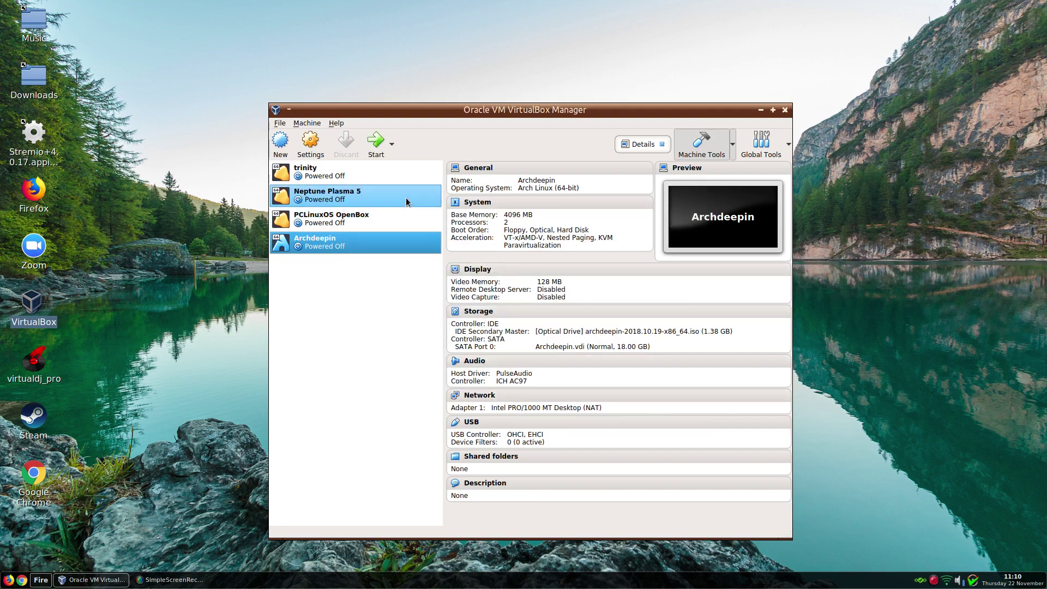
# - Start Archdeepin, boot 'Boot Arch Linux (x86_64)', and switch the VM window to full screen
pyautogui.click(376, 141)
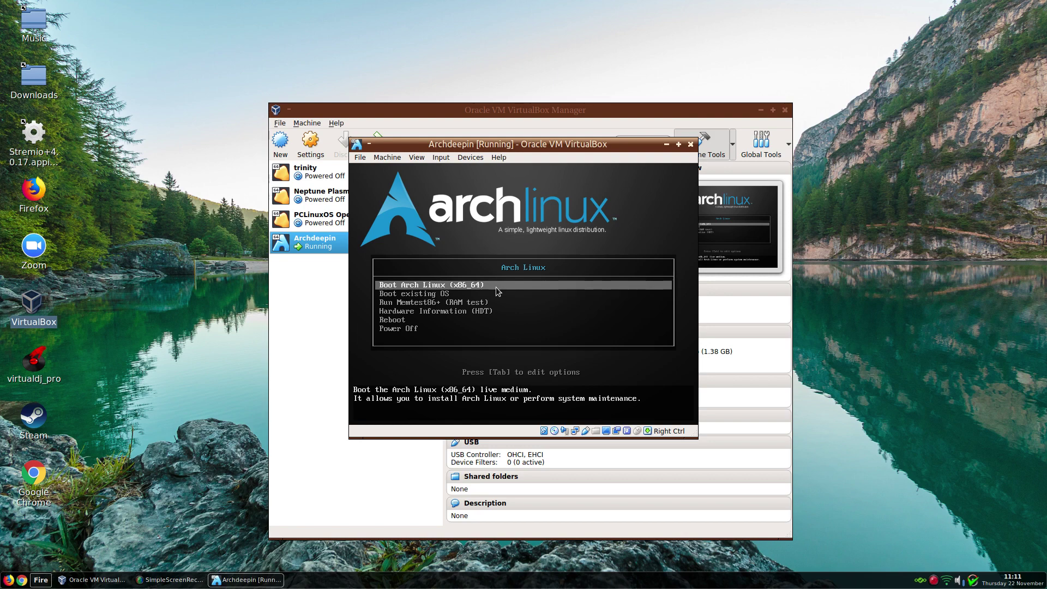
pyautogui.press('Return')
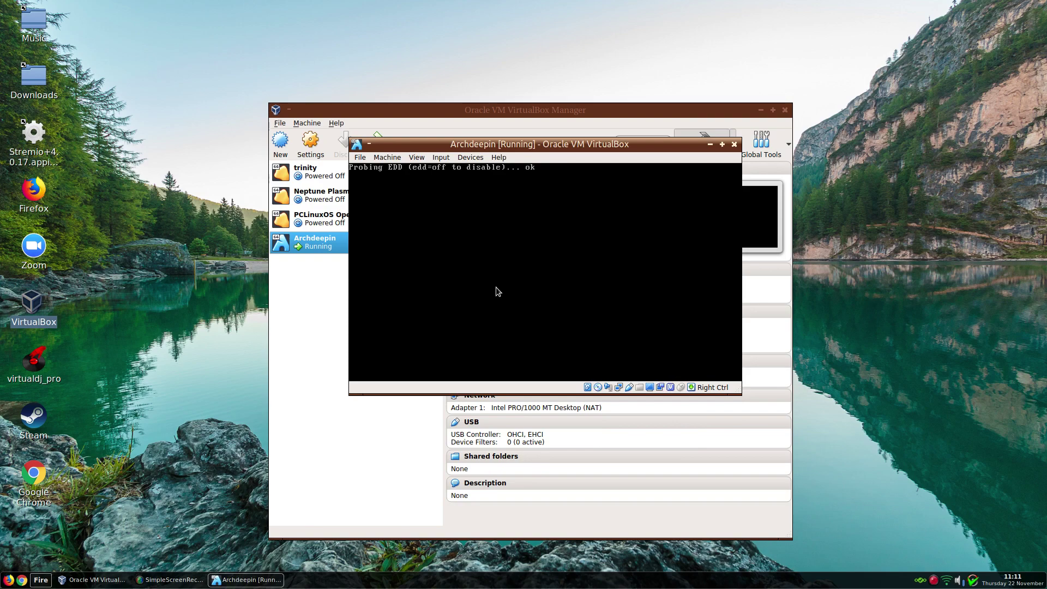
pyautogui.press('Control_R+f')
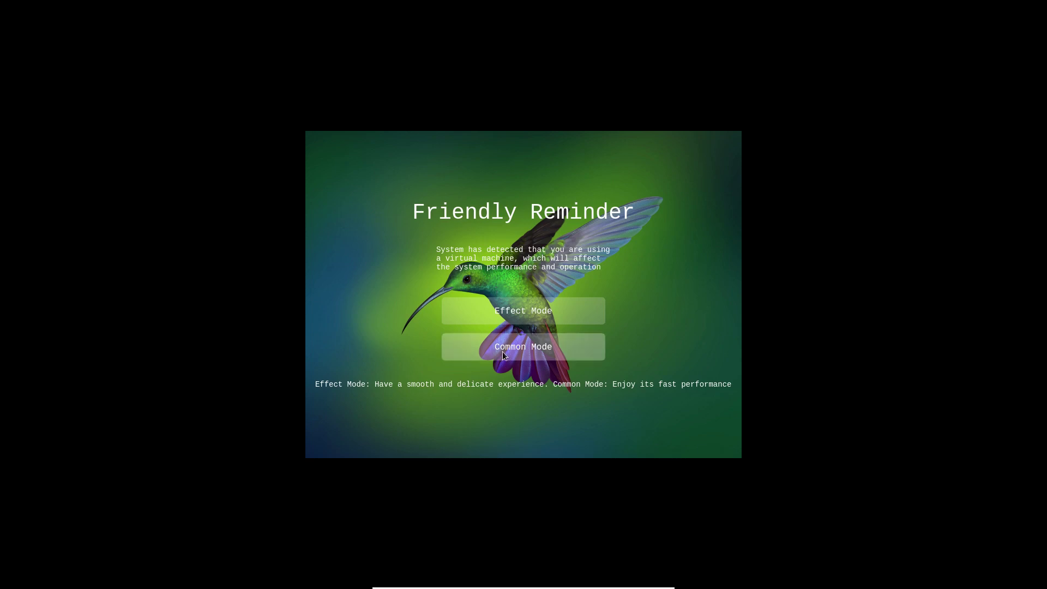
# - Choose Common Mode, then launch the 'Install archdeepin' desktop installer
pyautogui.click(503, 352)
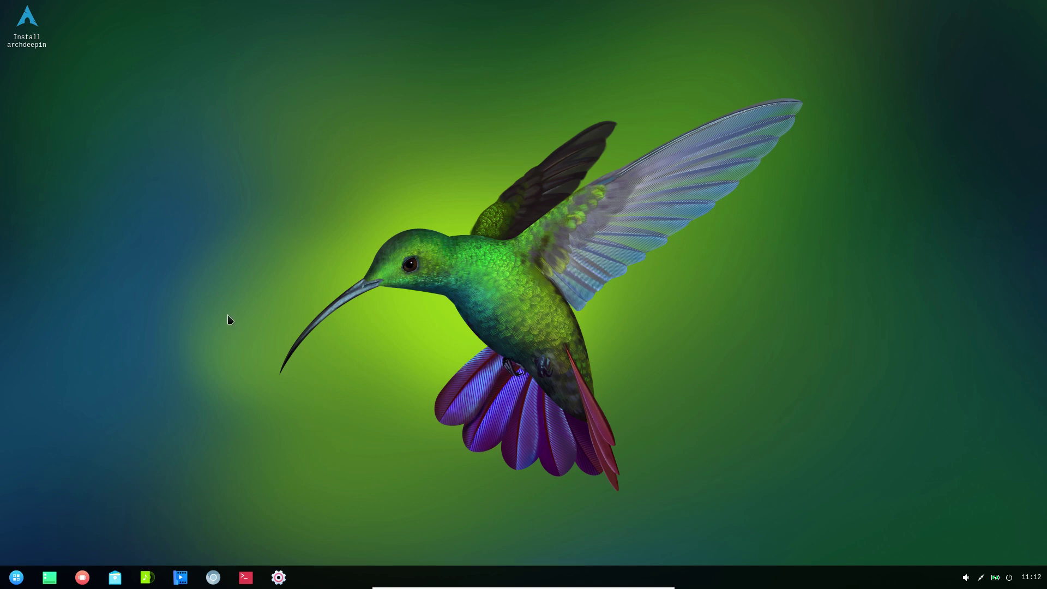
pyautogui.click(29, 39)
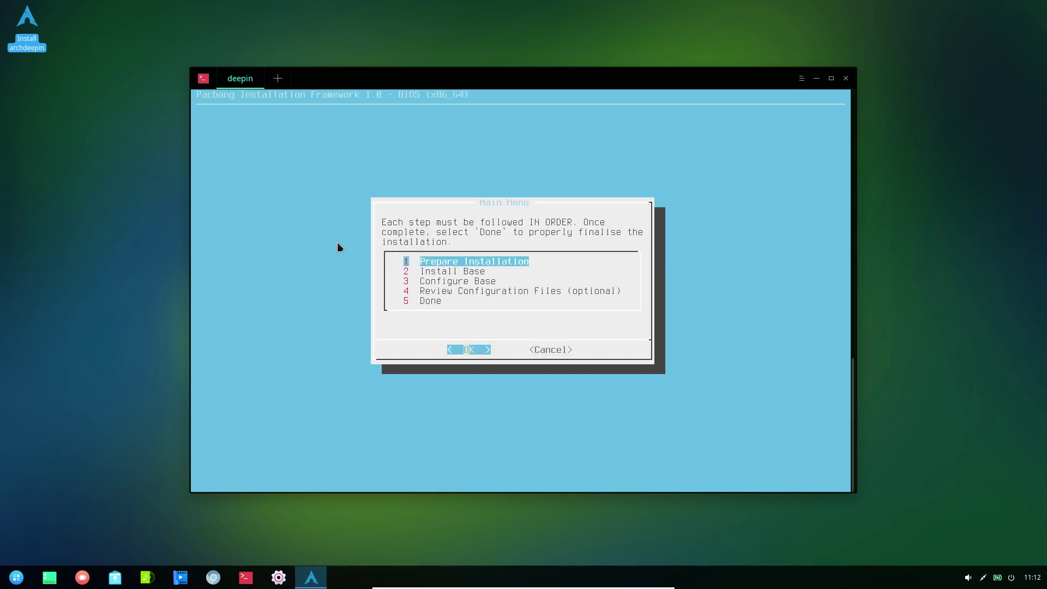
# - Scroll to the end of the virtual console keymap list and confirm it
pyautogui.press('Return')
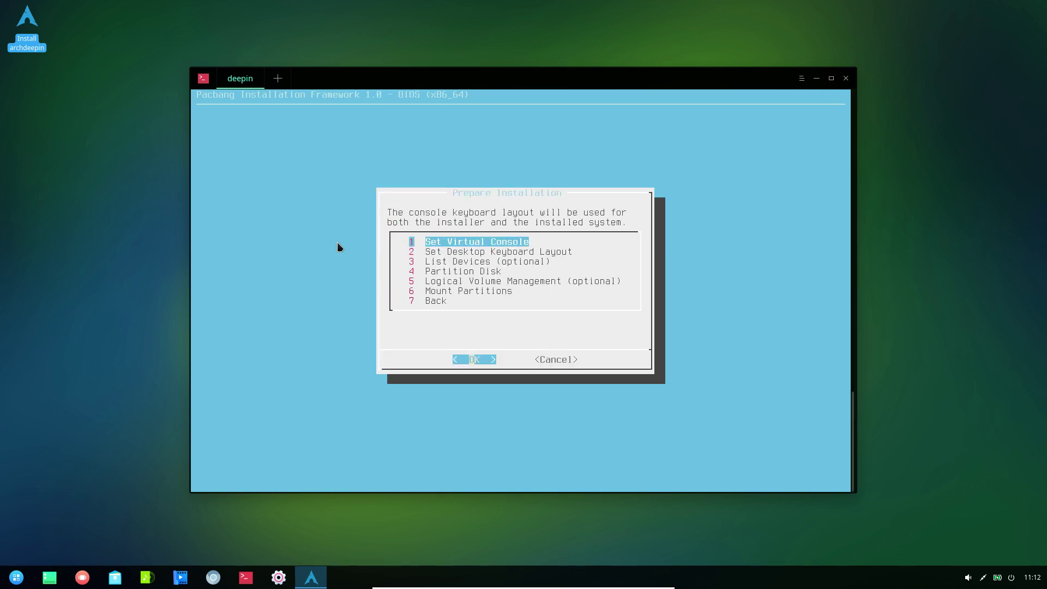
pyautogui.press('Return')
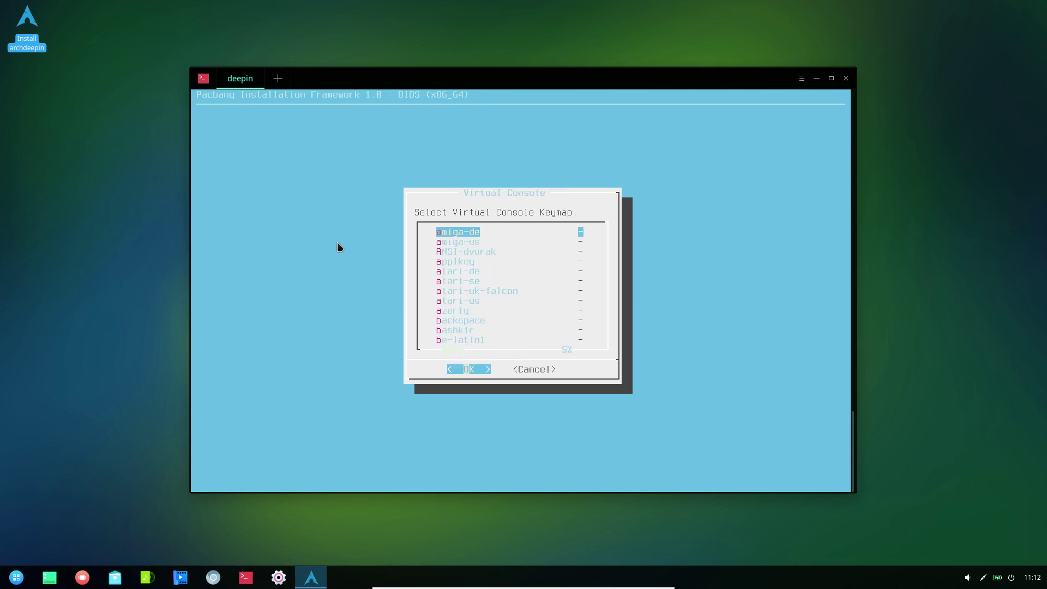
pyautogui.press('Down')
pyautogui.press('Down')
pyautogui.press('Down')
pyautogui.press('Down')
pyautogui.press('Down')
pyautogui.press('Down')
pyautogui.press('Down')
pyautogui.press('Down')
pyautogui.press('Down')
pyautogui.press('Down')
pyautogui.press('Down')
pyautogui.press('Down')
pyautogui.press('Down')
pyautogui.press('Down')
pyautogui.press('Down')
pyautogui.press('Down')
pyautogui.press('Down')
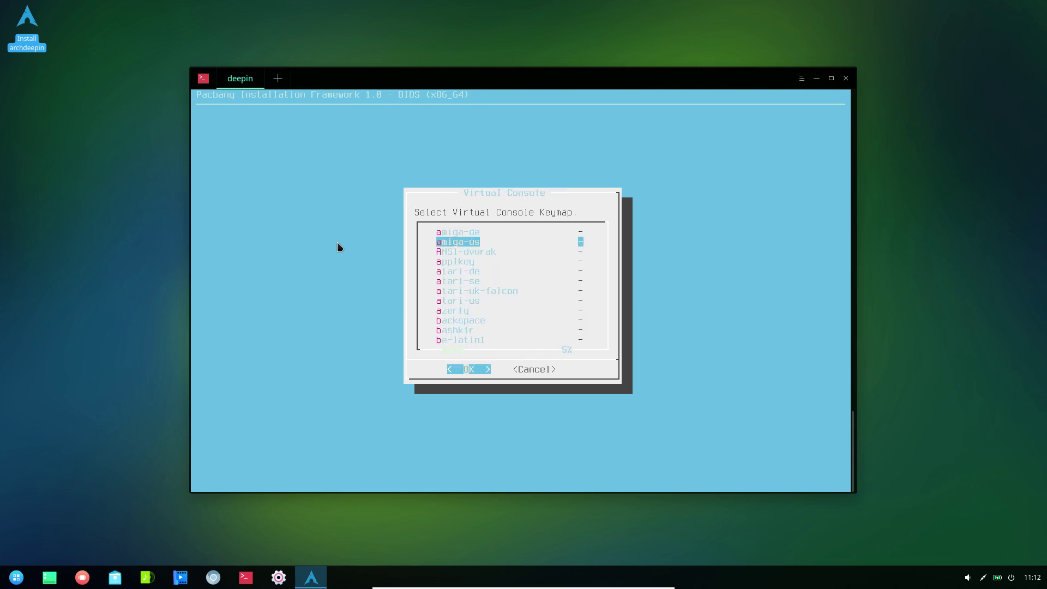
pyautogui.press('Down')
pyautogui.press('Down')
pyautogui.press('Down')
pyautogui.press('Down')
pyautogui.press('Down')
pyautogui.press('Down')
pyautogui.press('Down')
pyautogui.press('Down')
pyautogui.press('Down')
pyautogui.press('Down')
pyautogui.press('Down')
pyautogui.press('Down')
pyautogui.press('Down')
pyautogui.press('Down')
pyautogui.press('Down')
pyautogui.press('Down')
pyautogui.press('Down')
pyautogui.press('Down')
pyautogui.press('Down')
pyautogui.press('Down')
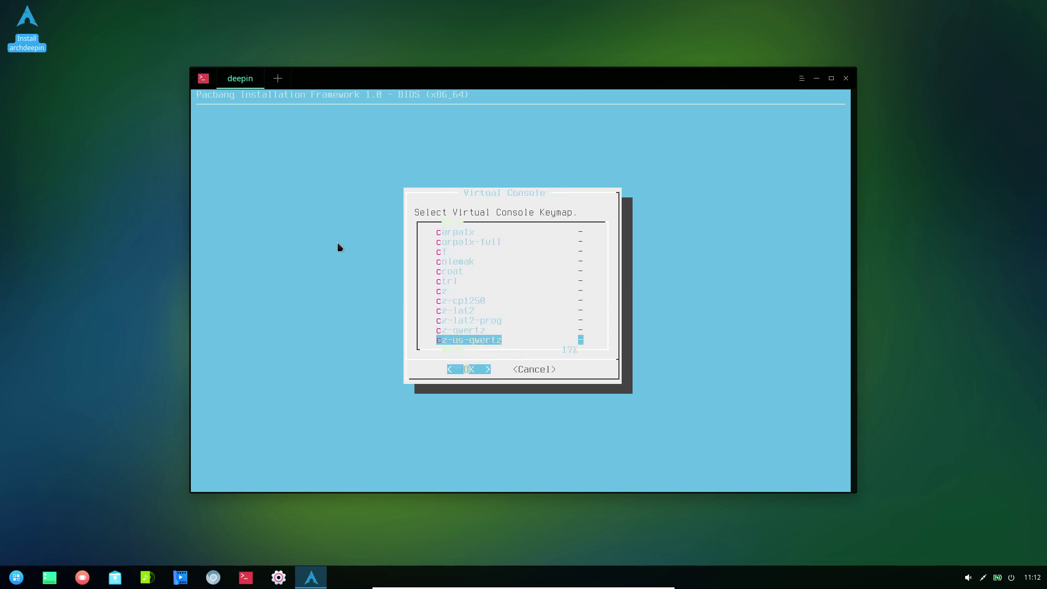
pyautogui.press('Down')
pyautogui.press('Down')
pyautogui.press('Down')
pyautogui.press('Down')
pyautogui.press('Down')
pyautogui.press('Down')
pyautogui.press('Down')
pyautogui.press('Down')
pyautogui.press('Down')
pyautogui.press('Down')
pyautogui.press('Down')
pyautogui.press('Down')
pyautogui.press('Down')
pyautogui.press('Down')
pyautogui.press('Down')
pyautogui.press('Down')
pyautogui.press('Down')
pyautogui.press('Down')
pyautogui.press('Down')
pyautogui.press('Down')
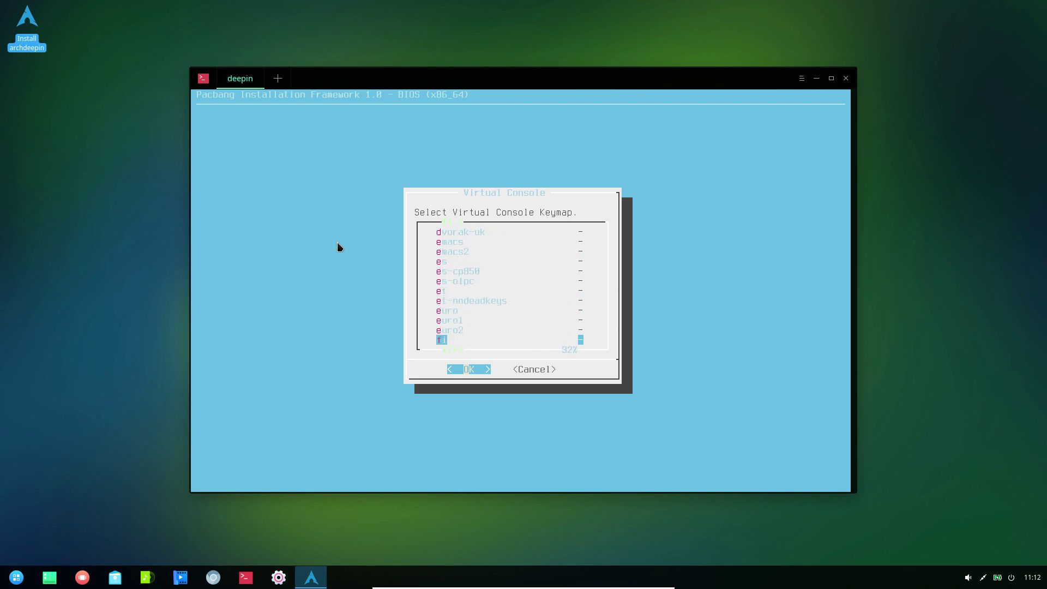
pyautogui.press('Down')
pyautogui.press('Down')
pyautogui.press('Down')
pyautogui.press('Down')
pyautogui.press('Down')
pyautogui.press('Down')
pyautogui.press('Down')
pyautogui.press('Down')
pyautogui.press('Down')
pyautogui.press('Down')
pyautogui.press('Down')
pyautogui.press('Down')
pyautogui.press('Down')
pyautogui.press('Down')
pyautogui.press('Down')
pyautogui.press('Down')
pyautogui.press('Down')
pyautogui.press('Down')
pyautogui.press('Down')
pyautogui.press('Down')
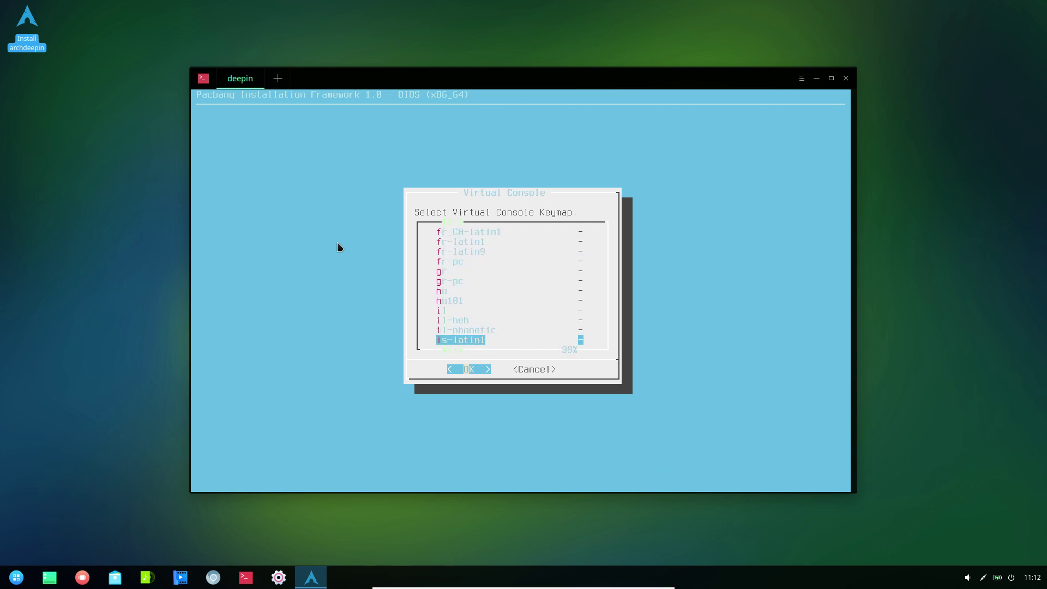
pyautogui.press('Down')
pyautogui.press('Down')
pyautogui.press('Down')
pyautogui.press('Down')
pyautogui.press('Down')
pyautogui.press('Down')
pyautogui.press('Down')
pyautogui.press('Down')
pyautogui.press('Down')
pyautogui.press('Down')
pyautogui.press('Down')
pyautogui.press('Down')
pyautogui.press('Down')
pyautogui.press('Down')
pyautogui.press('Down')
pyautogui.press('Down')
pyautogui.press('Down')
pyautogui.press('Down')
pyautogui.press('Down')
pyautogui.press('Down')
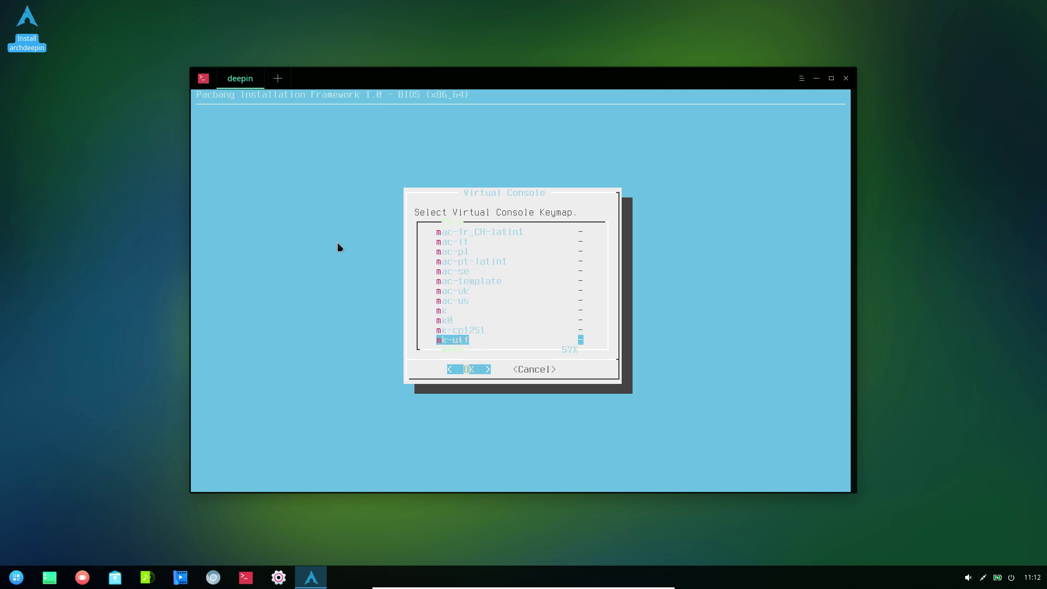
pyautogui.press('Down')
pyautogui.press('Down')
pyautogui.press('Down')
pyautogui.press('Down')
pyautogui.press('Down')
pyautogui.press('Down')
pyautogui.press('Down')
pyautogui.press('Down')
pyautogui.press('Down')
pyautogui.press('Down')
pyautogui.press('Down')
pyautogui.press('Down')
pyautogui.press('Down')
pyautogui.press('Down')
pyautogui.press('Down')
pyautogui.press('Down')
pyautogui.press('Down')
pyautogui.press('Down')
pyautogui.press('Down')
pyautogui.press('Down')
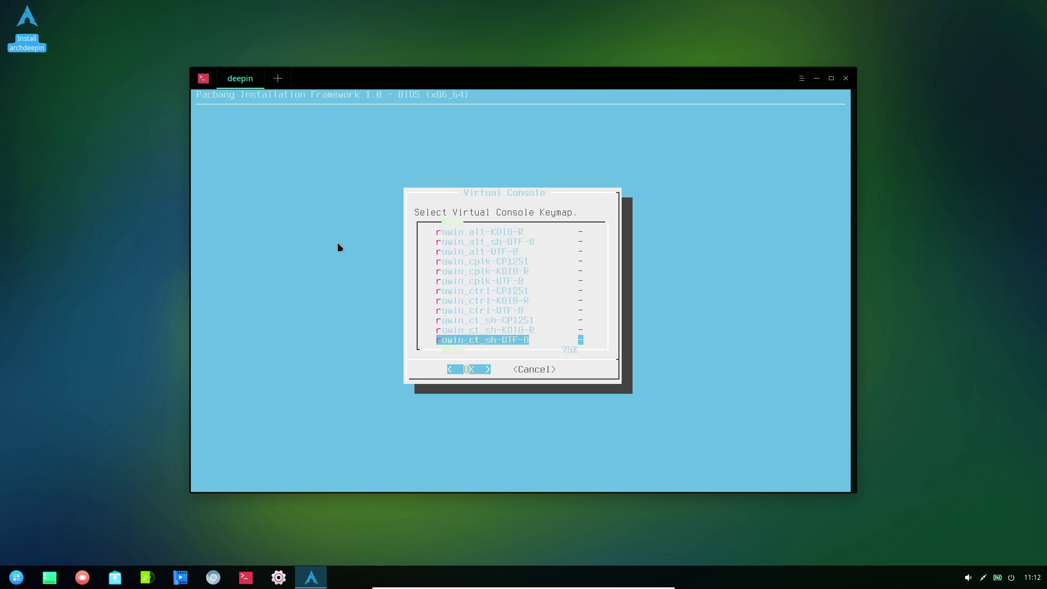
pyautogui.press('Down')
pyautogui.press('Down')
pyautogui.press('Down')
pyautogui.press('Down')
pyautogui.press('Down')
pyautogui.press('Down')
pyautogui.press('Down')
pyautogui.press('Down')
pyautogui.press('Down')
pyautogui.press('Down')
pyautogui.press('Down')
pyautogui.press('Down')
pyautogui.press('Down')
pyautogui.press('Down')
pyautogui.press('Down')
pyautogui.press('Down')
pyautogui.press('Down')
pyautogui.press('Down')
pyautogui.press('Down')
pyautogui.press('Down')
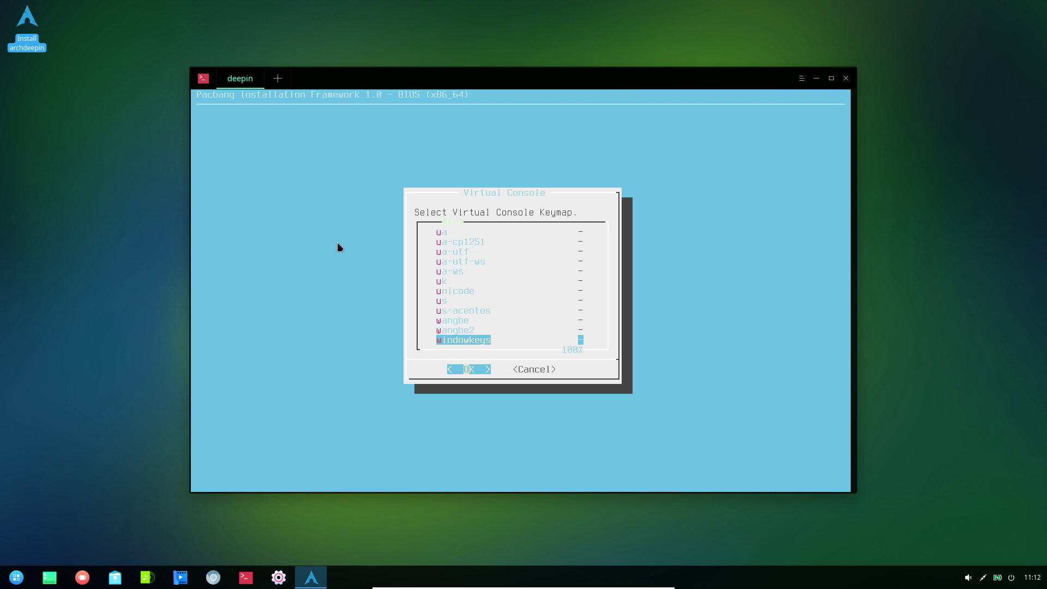
pyautogui.press('Return')
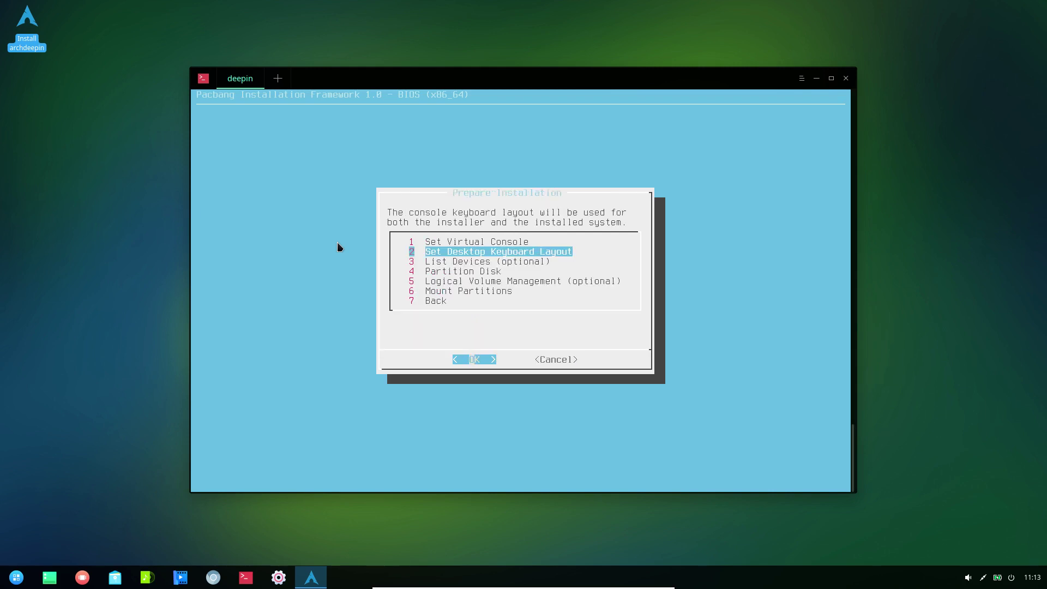
# - Set the desktop keyboard layout to gb_English-UK and list the storage devices
pyautogui.press('Return')
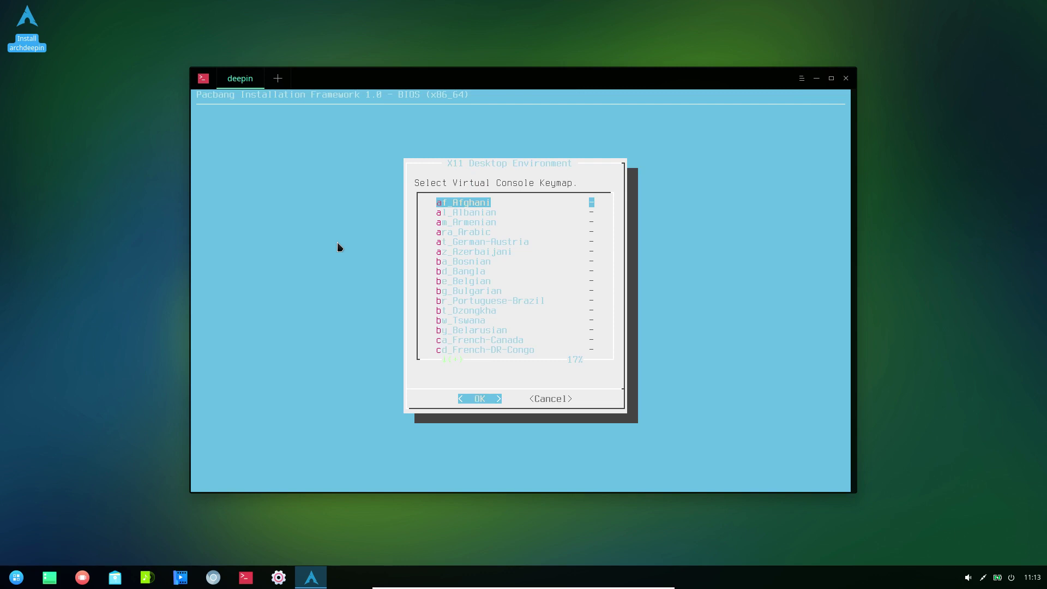
pyautogui.press('g')
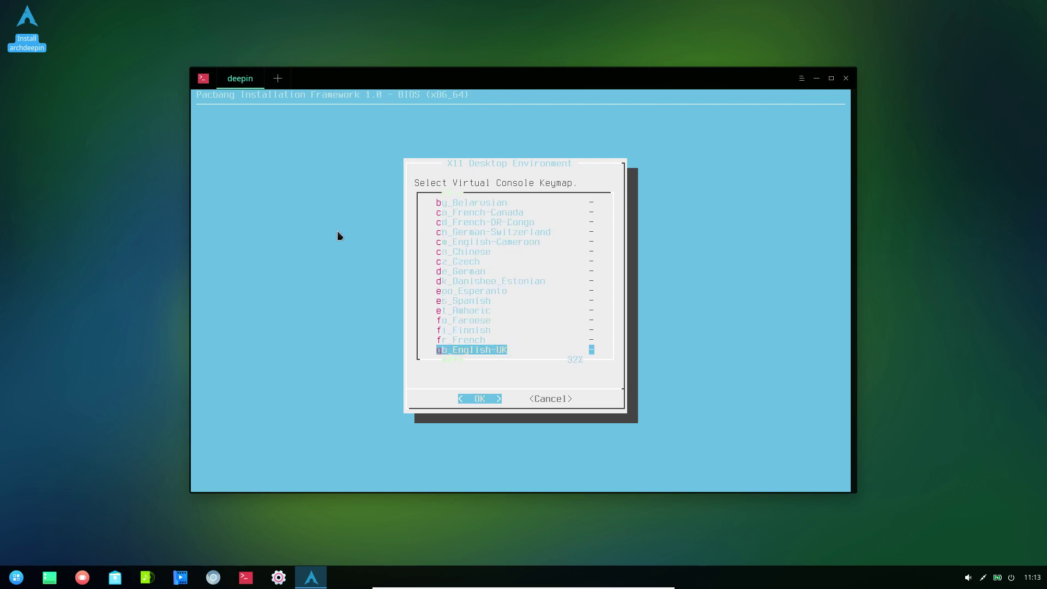
pyautogui.press('Return')
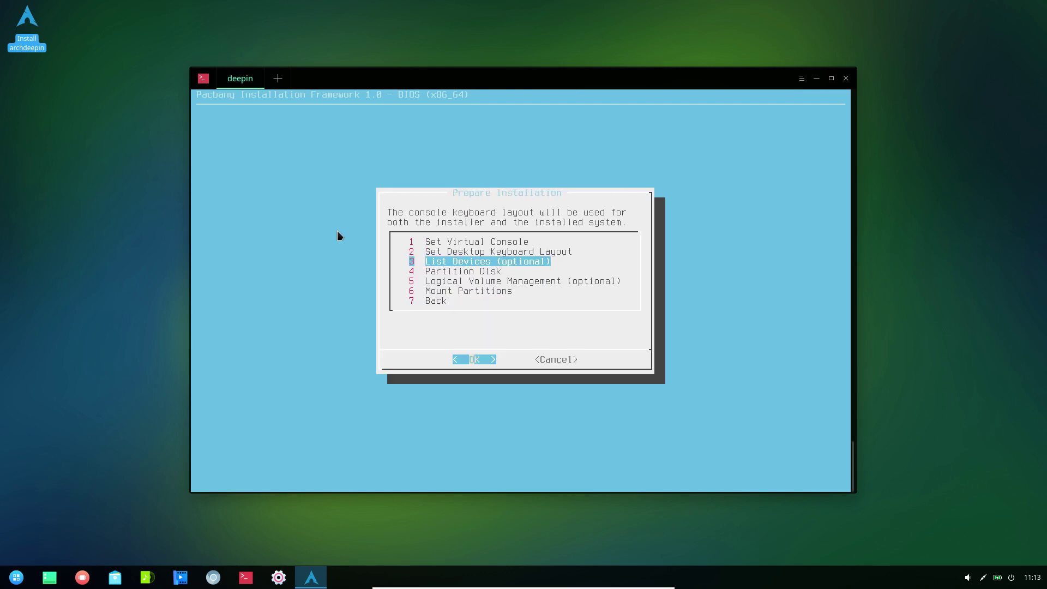
pyautogui.press('Return')
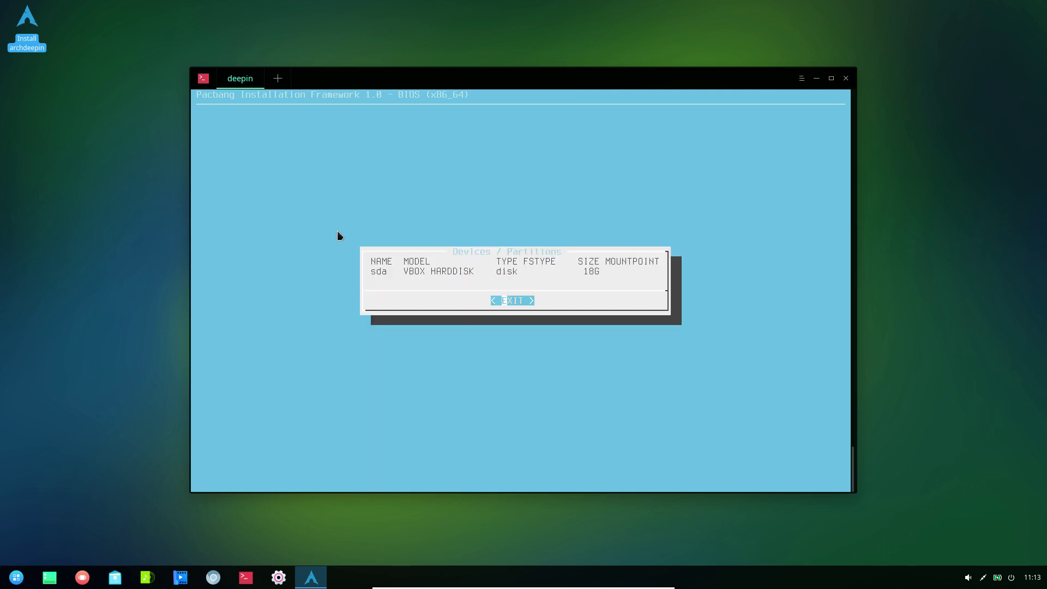
# - Auto-partition the disk, creating a single 18G sda1 partition
pyautogui.press('Return')
pyautogui.press('Return')
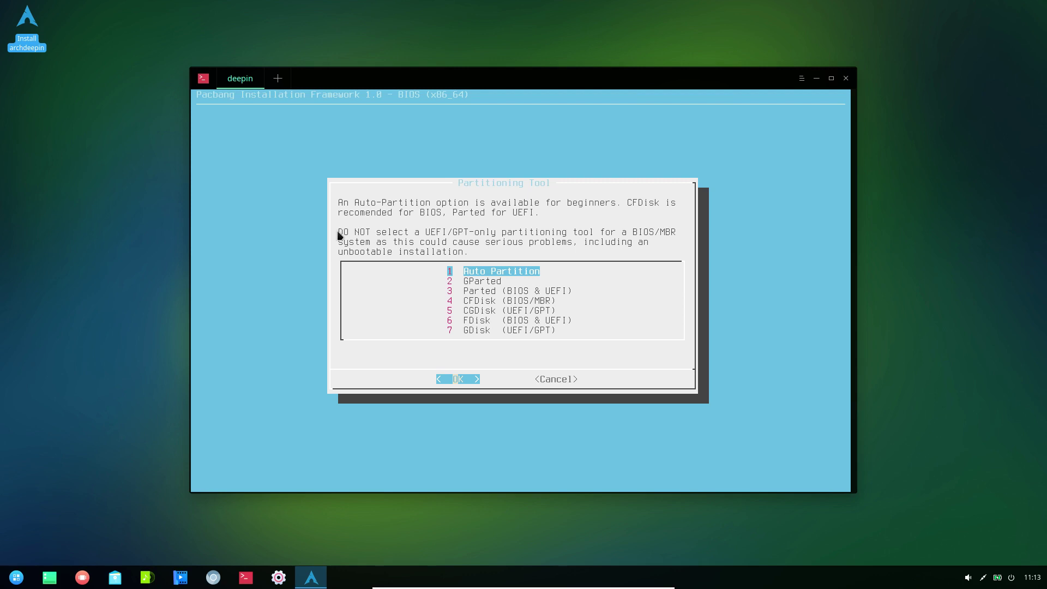
pyautogui.press('Return')
pyautogui.press('Return')
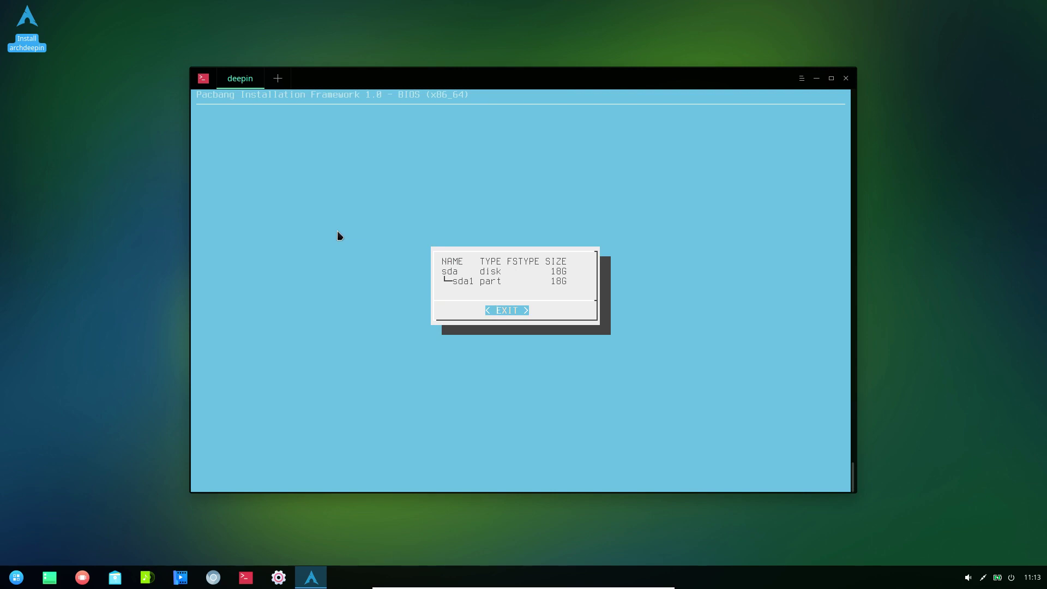
pyautogui.press('Return')
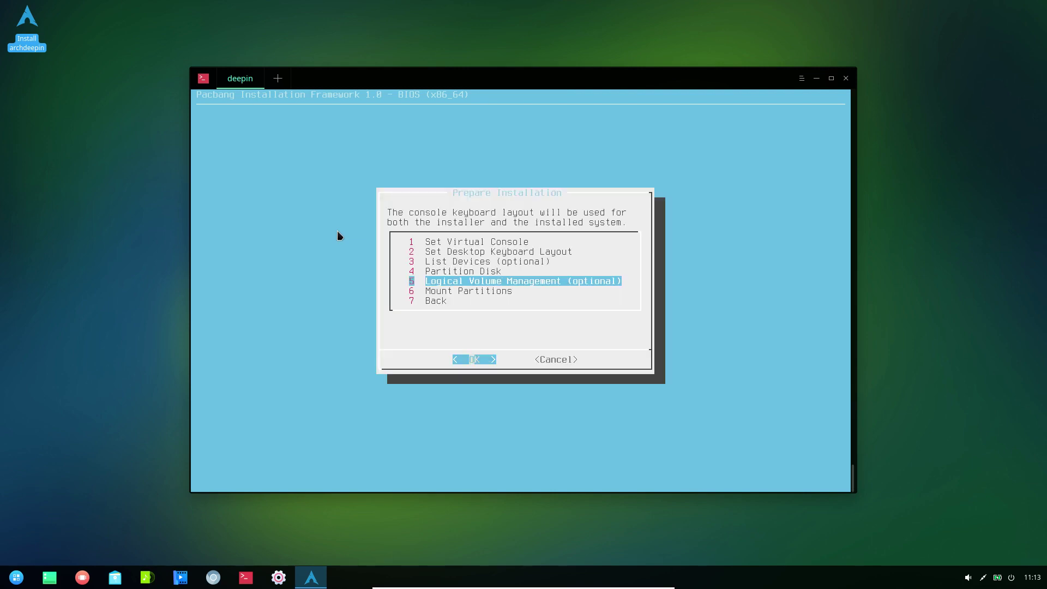
# - Format and mount sda1 as root, skip the swap file, and return to the Main Menu
pyautogui.press('Down')
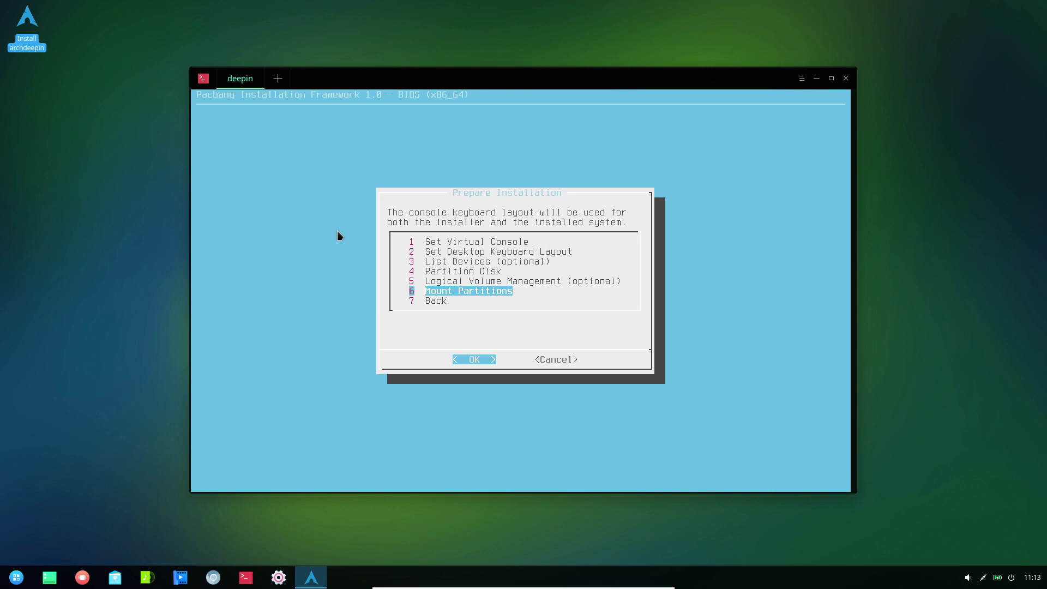
pyautogui.press('Return')
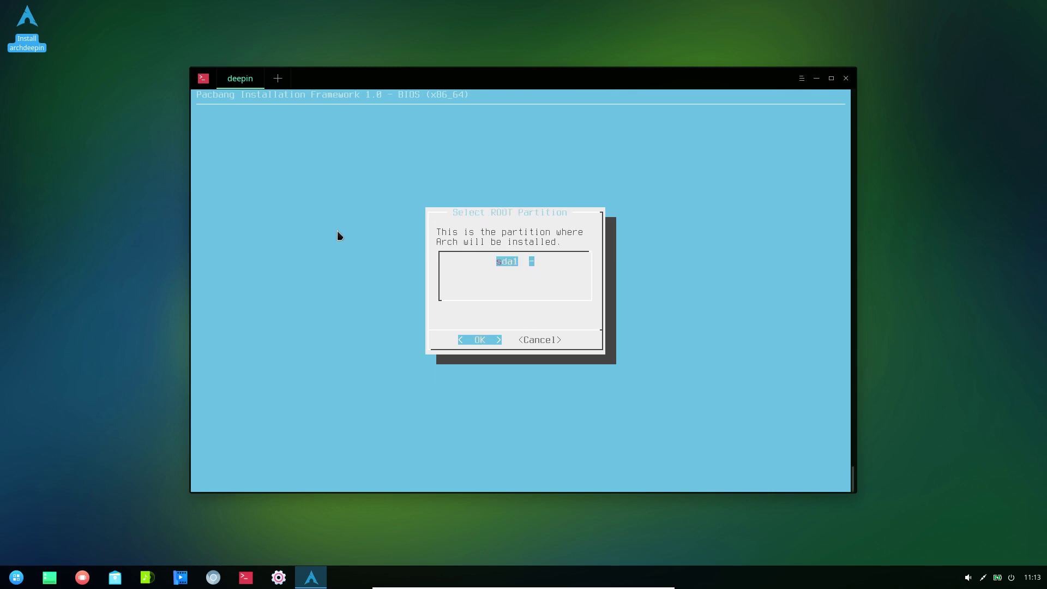
pyautogui.press('Return')
pyautogui.press('Down')
pyautogui.press('Down')
pyautogui.press('Down')
pyautogui.press('Down')
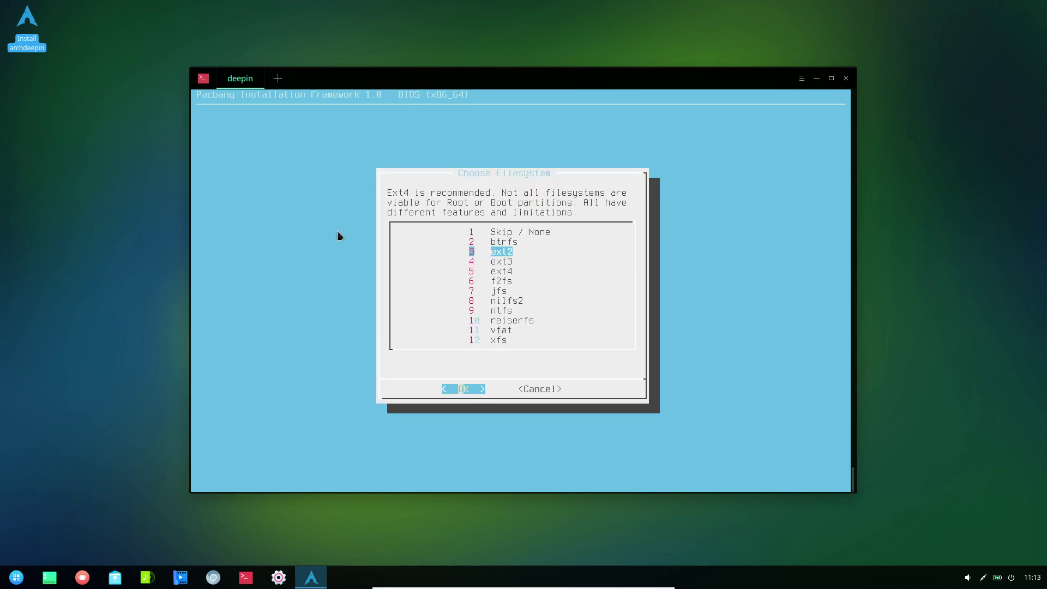
pyautogui.press('Return')
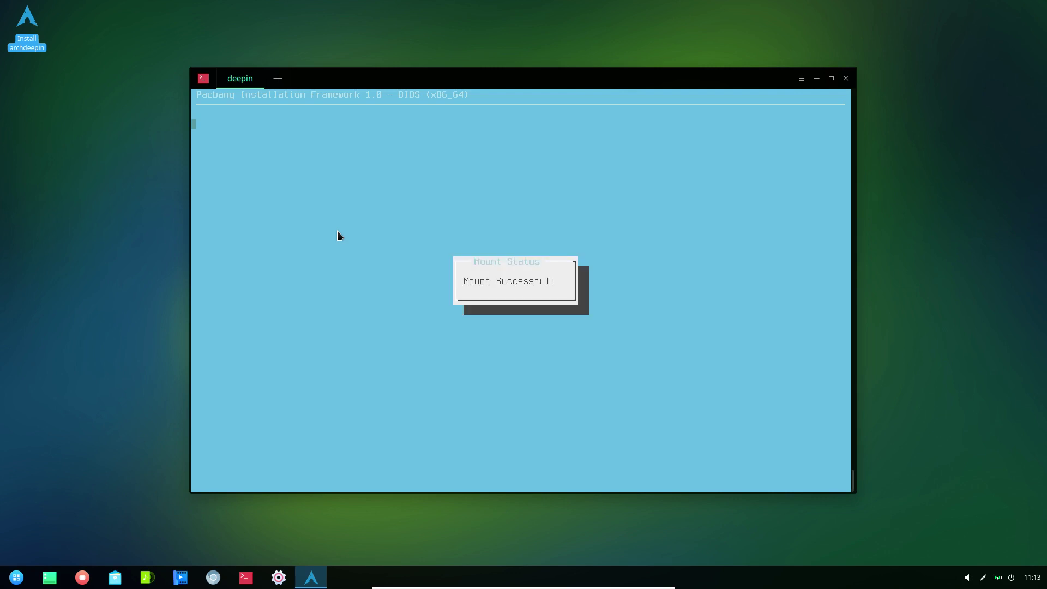
pyautogui.press('Return')
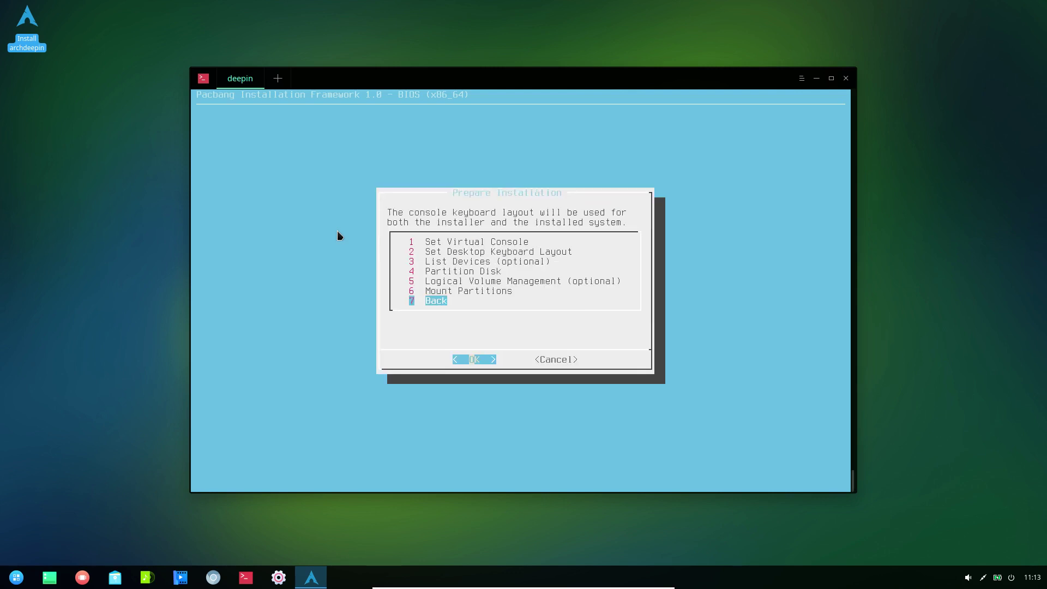
pyautogui.press('Return')
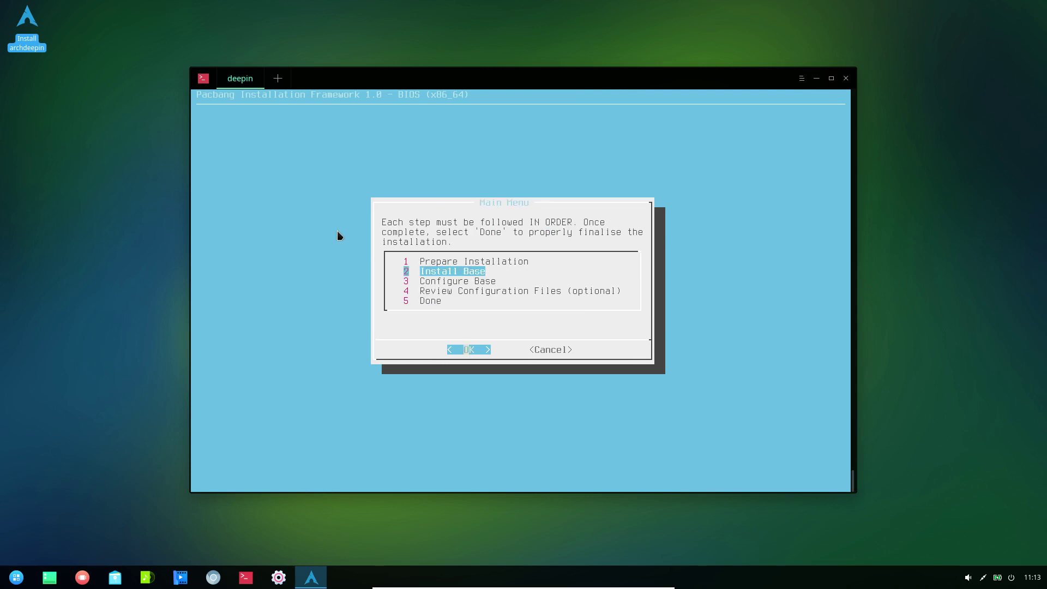
# - Install the base system onto the root partition, then leave full-screen mode
pyautogui.press('Return')
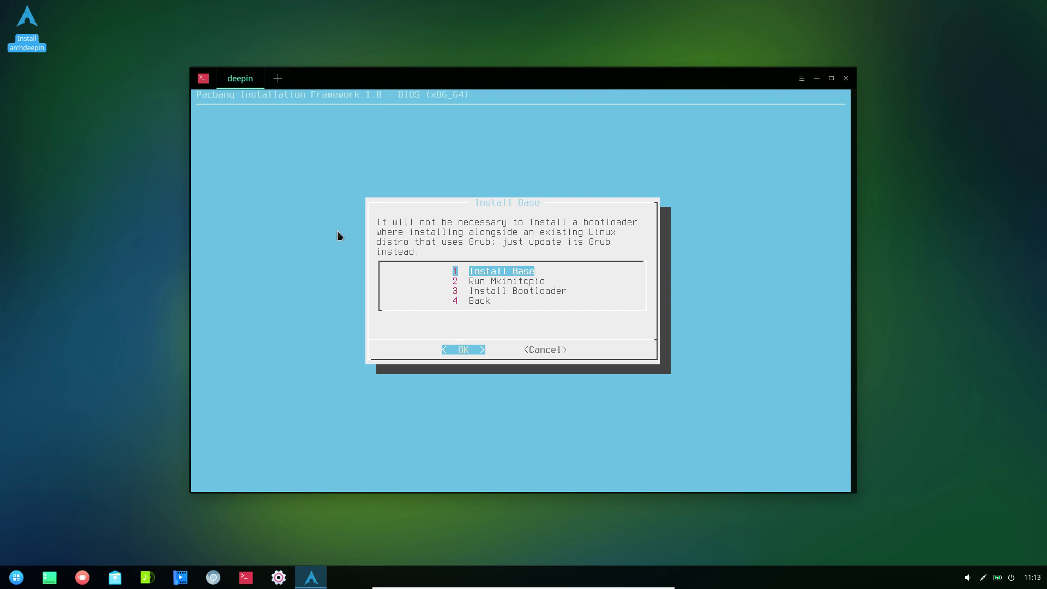
pyautogui.press('Return')
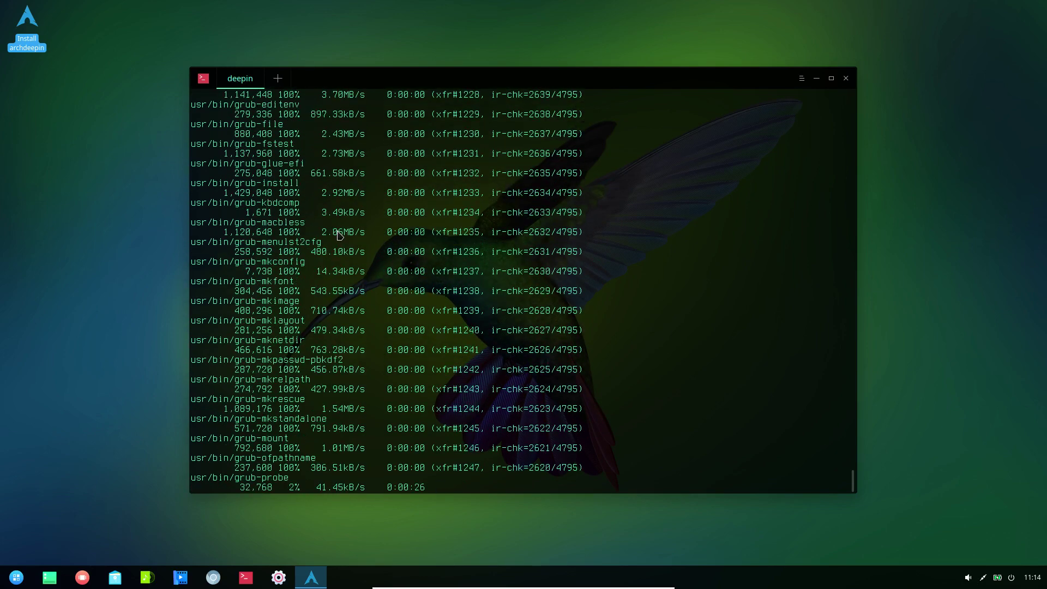
pyautogui.hotkey('ctrl', 'f')
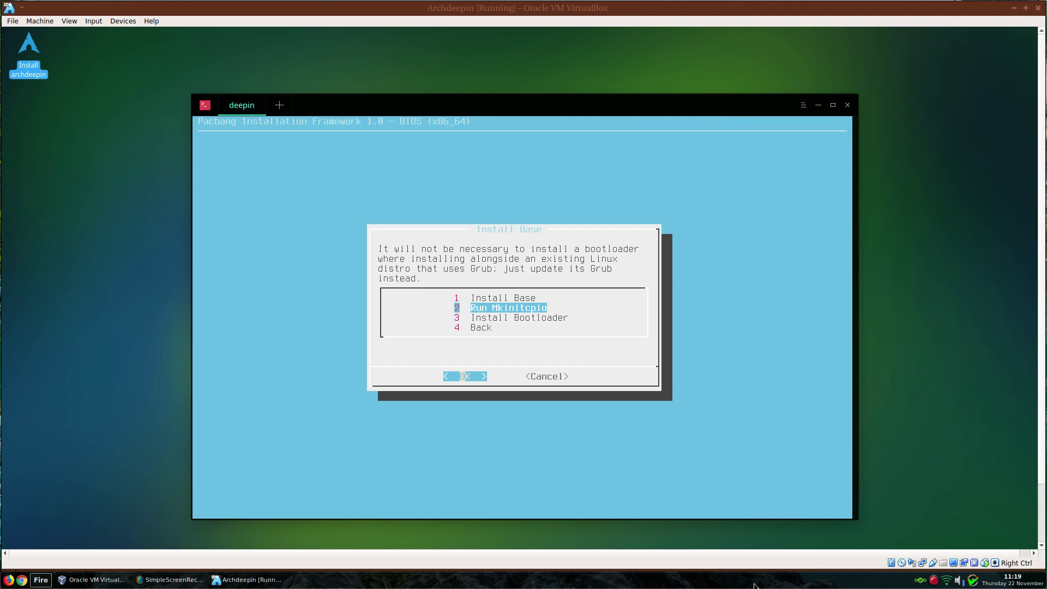
# - Focus the VM window and run mkinitcpio to build the initramfs images
pyautogui.click(448, 341)
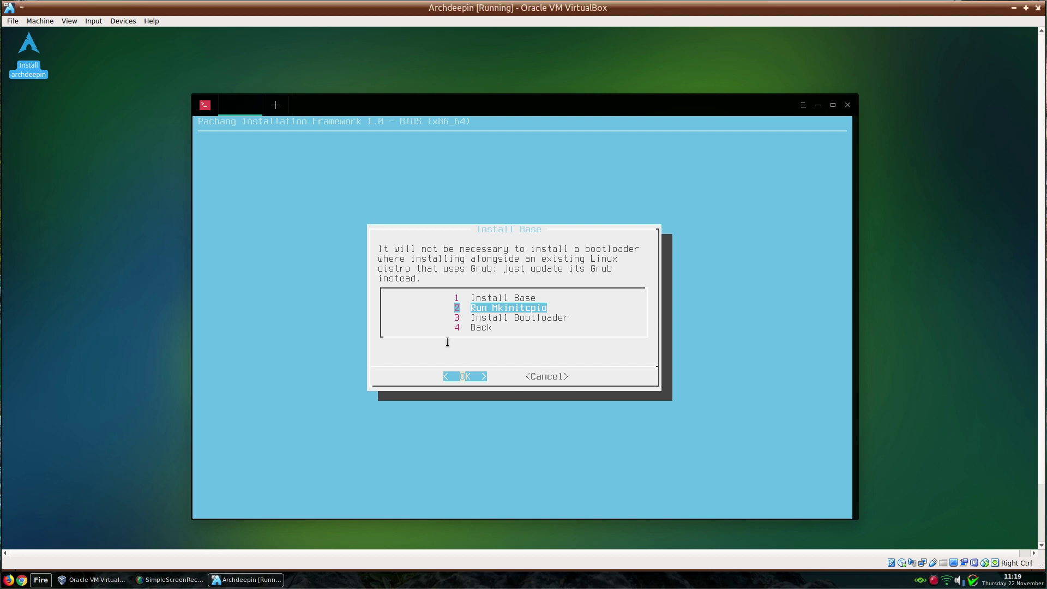
pyautogui.press('Return')
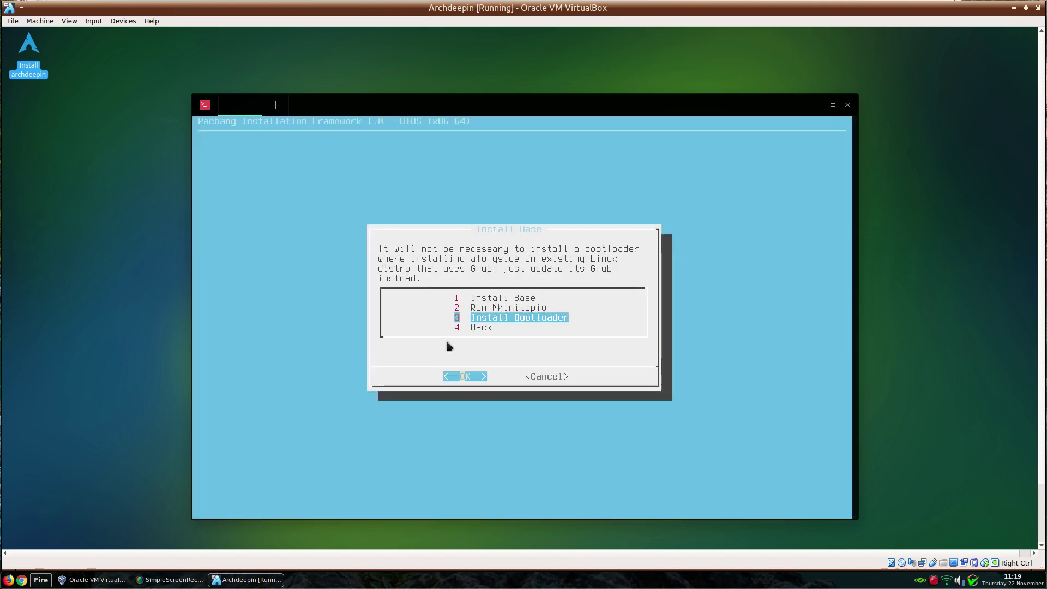
# - Install the Grub2 bootloader on /dev/sda and go back to the Main Menu
pyautogui.press('Return')
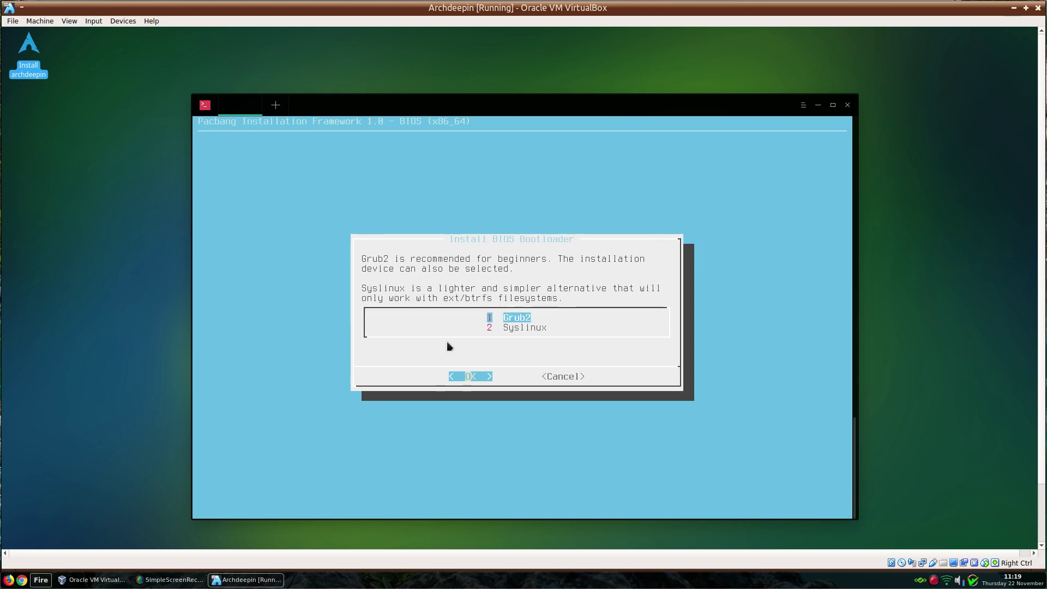
pyautogui.press('Return')
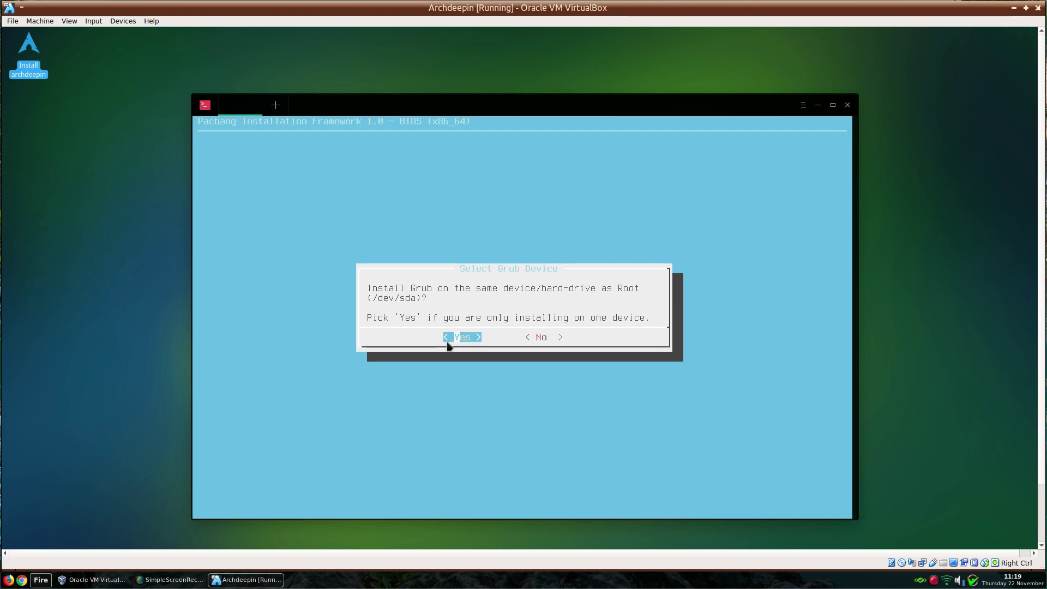
pyautogui.press('Return')
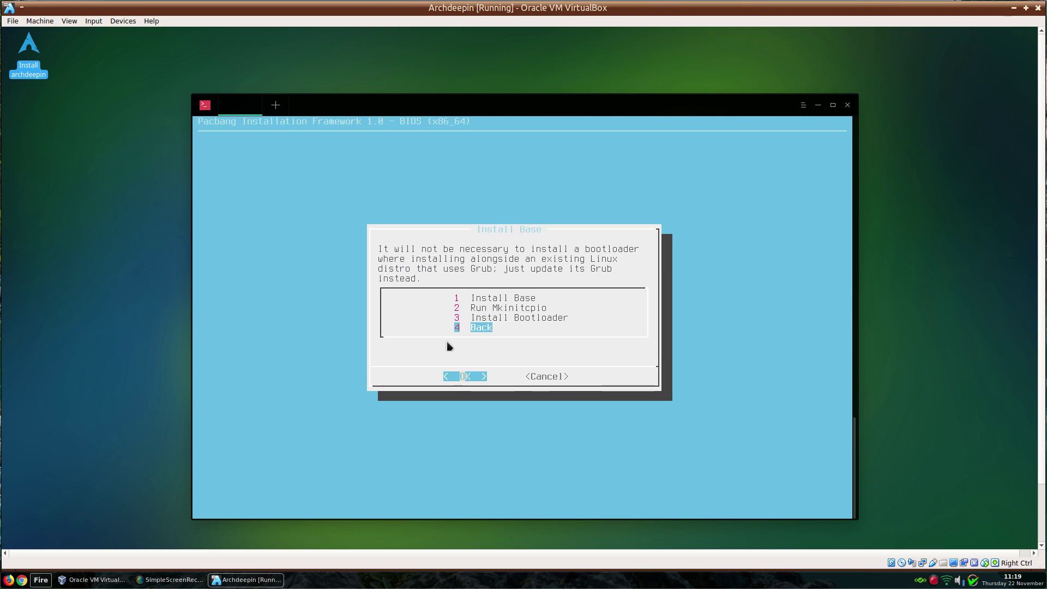
pyautogui.press('Return')
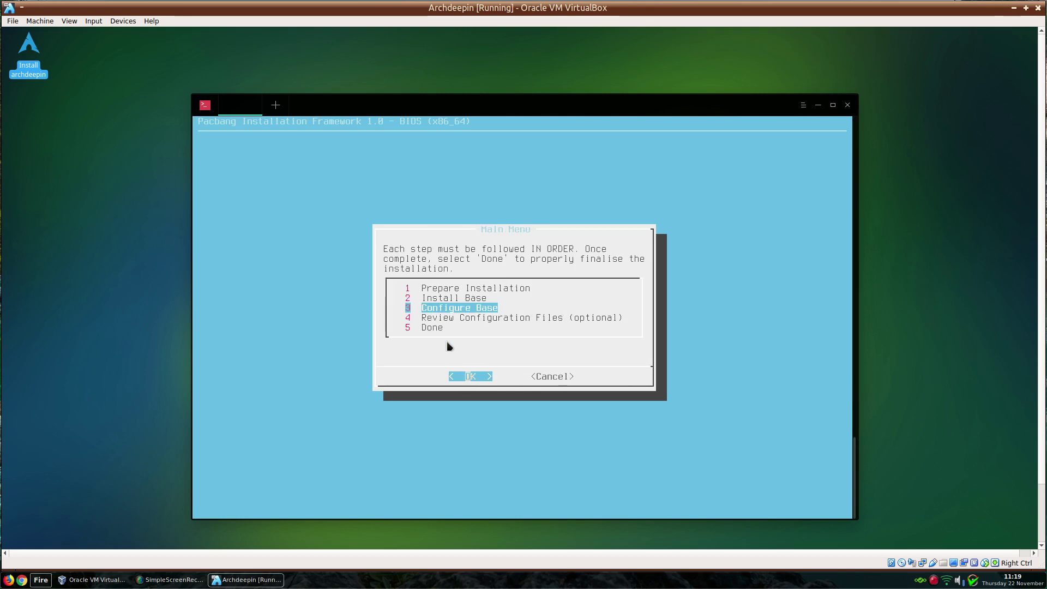
# - Generate fstab using UUID/PARTUUID identifiers
pyautogui.press('Return')
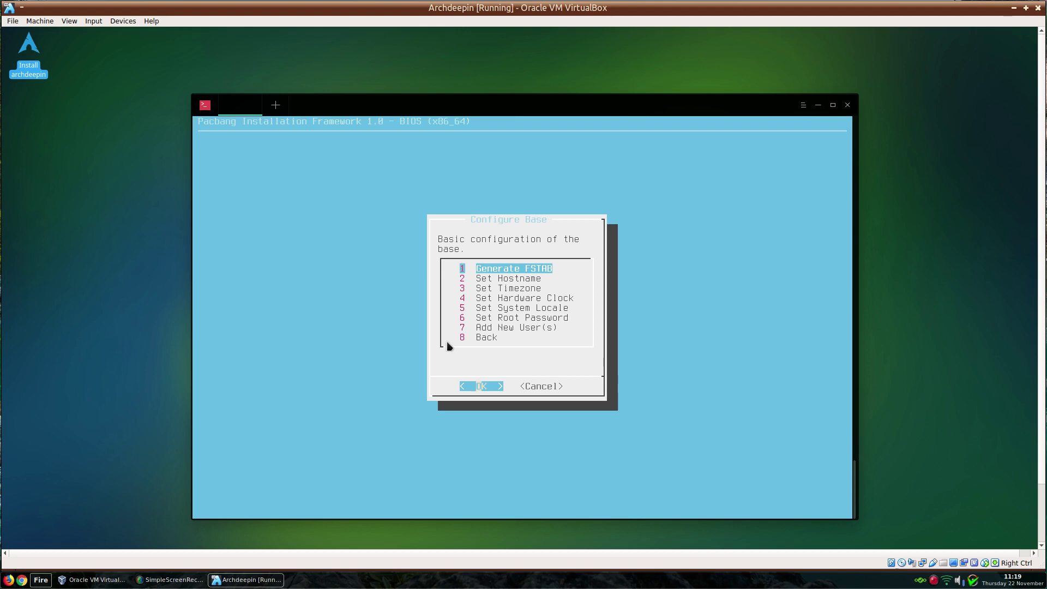
pyautogui.press('Return')
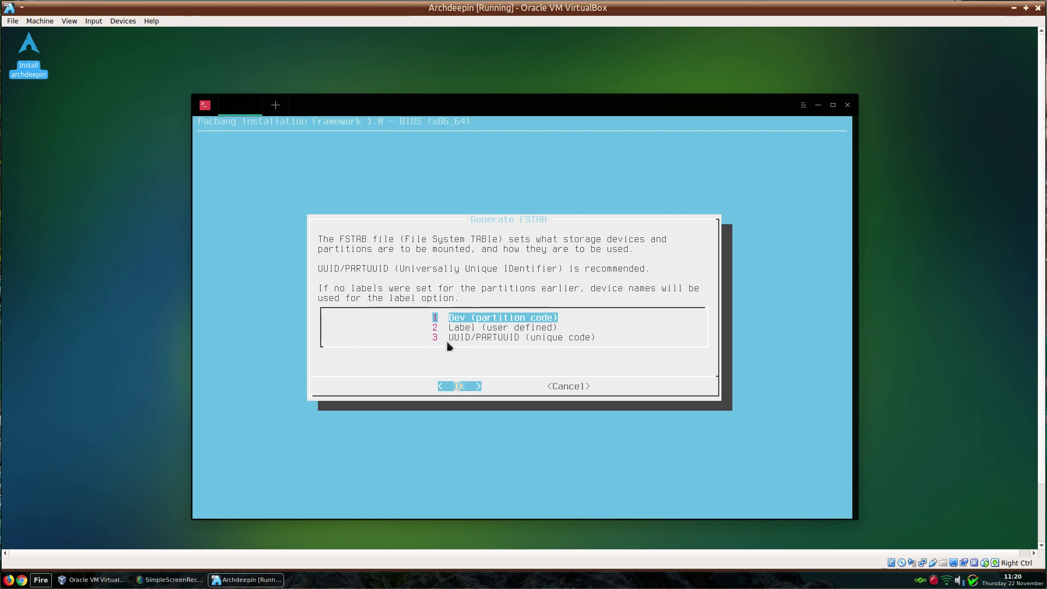
pyautogui.press('Down')
pyautogui.press('Down')
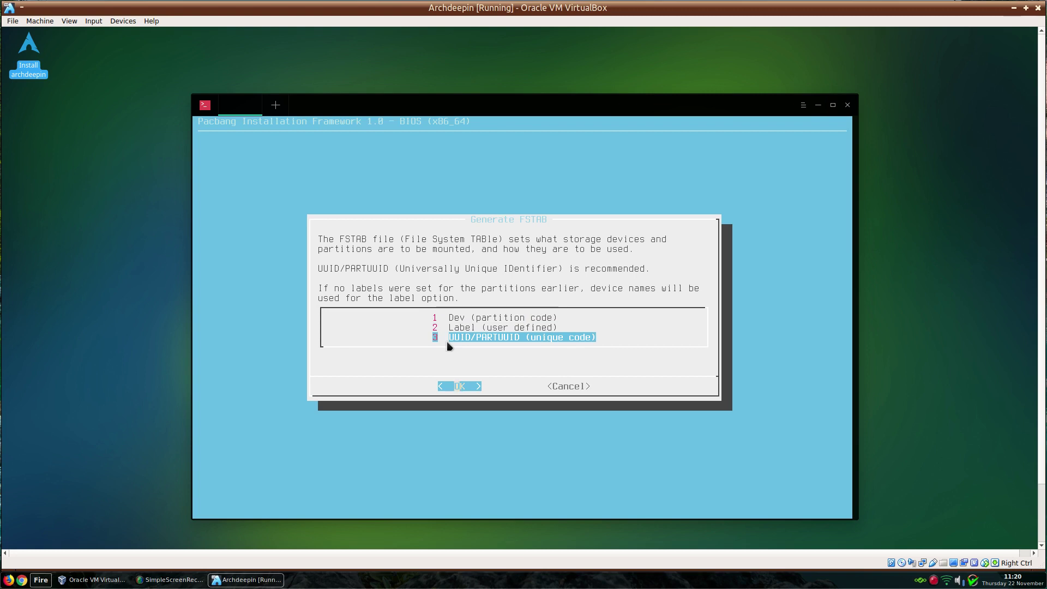
pyautogui.press('Return')
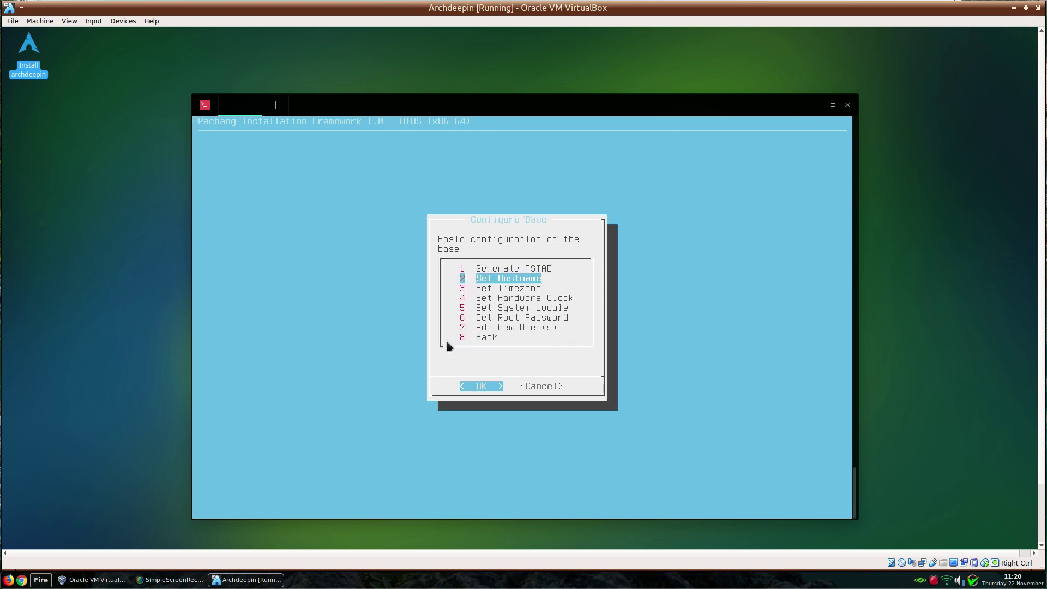
# - Change the host name from archiso to archdeepin
pyautogui.press('Return')
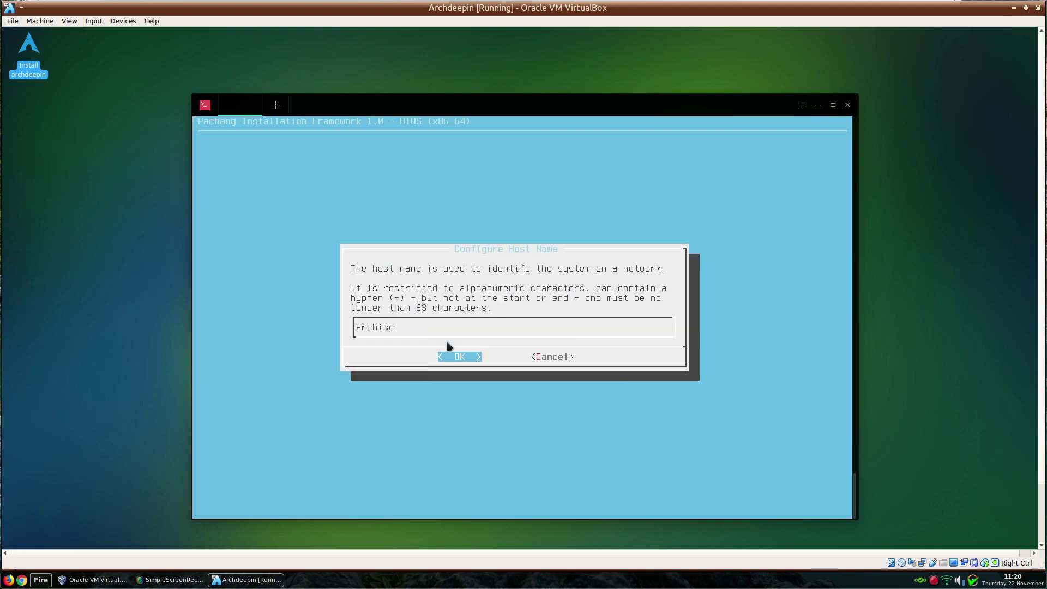
pyautogui.press('BackSpace')
pyautogui.press('BackSpace')
pyautogui.press('BackSpace')
pyautogui.press('BackSpace')
pyautogui.press('BackSpace')
pyautogui.press('BackSpace')
pyautogui.press('BackSpace')
pyautogui.write('archdeepin')
pyautogui.press('Return')
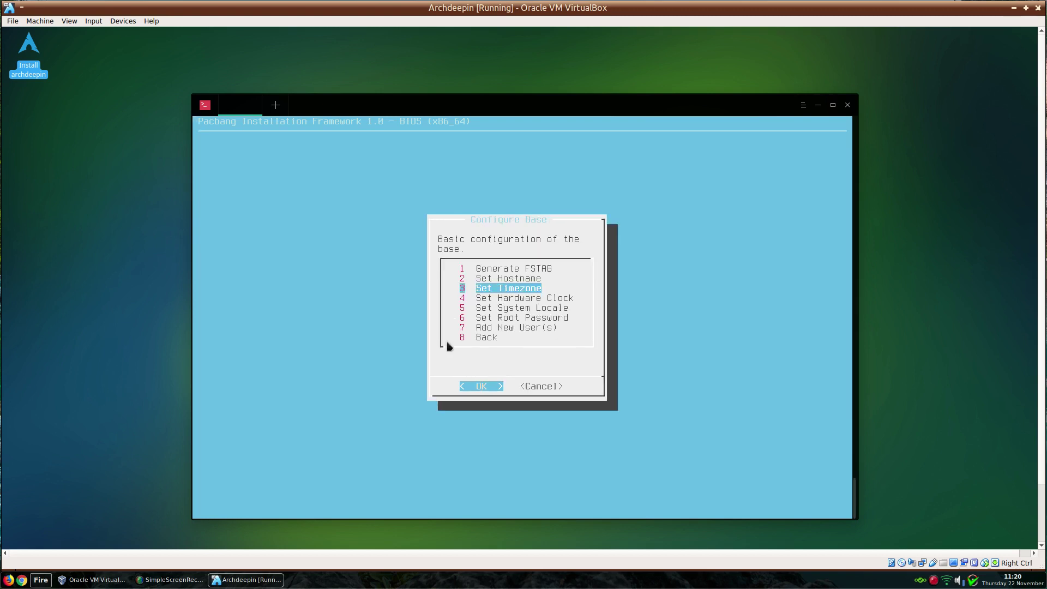
# - Set the time zone to Europe/London and keep the hardware clock on UTC
pyautogui.press('Return')
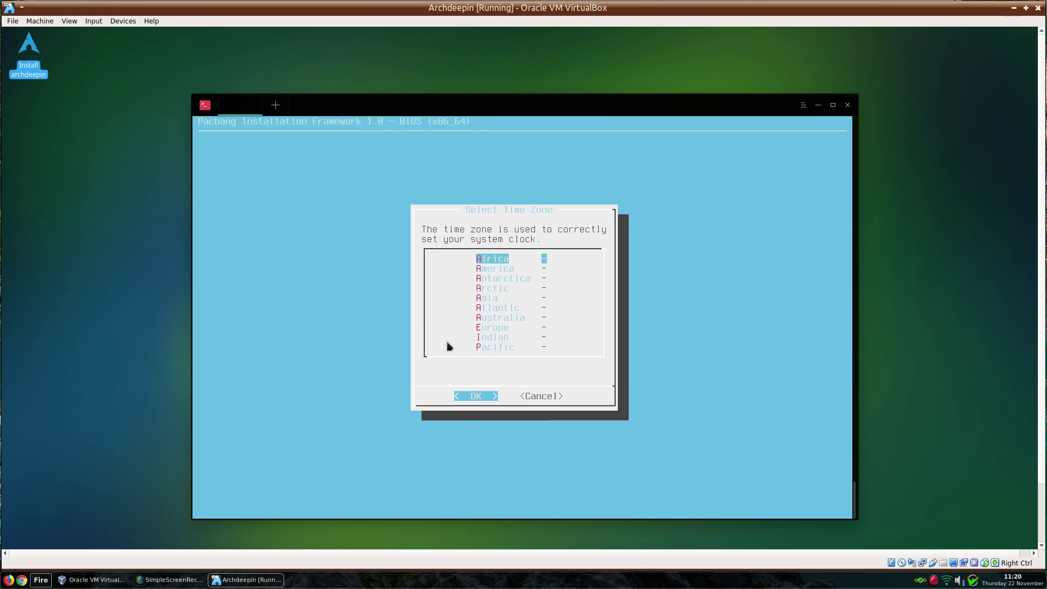
pyautogui.press('e')
pyautogui.press('Return')
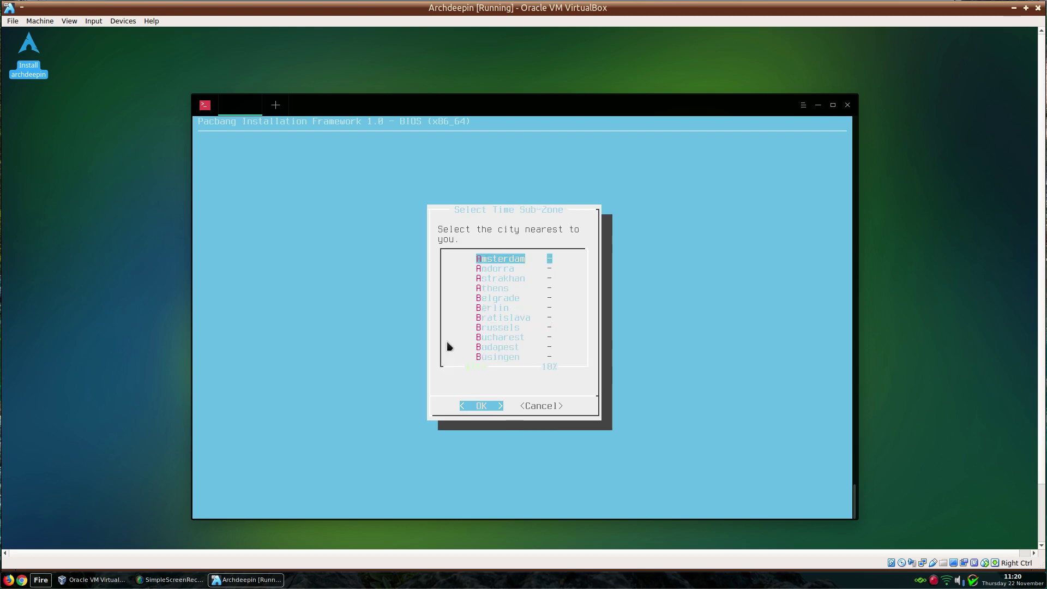
pyautogui.press('l')
pyautogui.press('l')
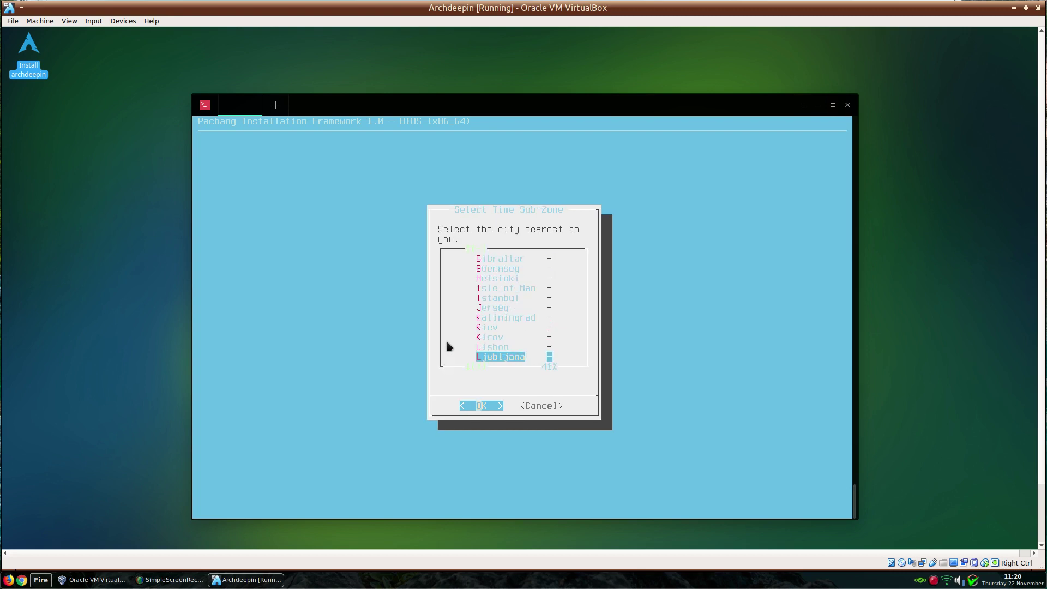
pyautogui.press('l')
pyautogui.press('Return')
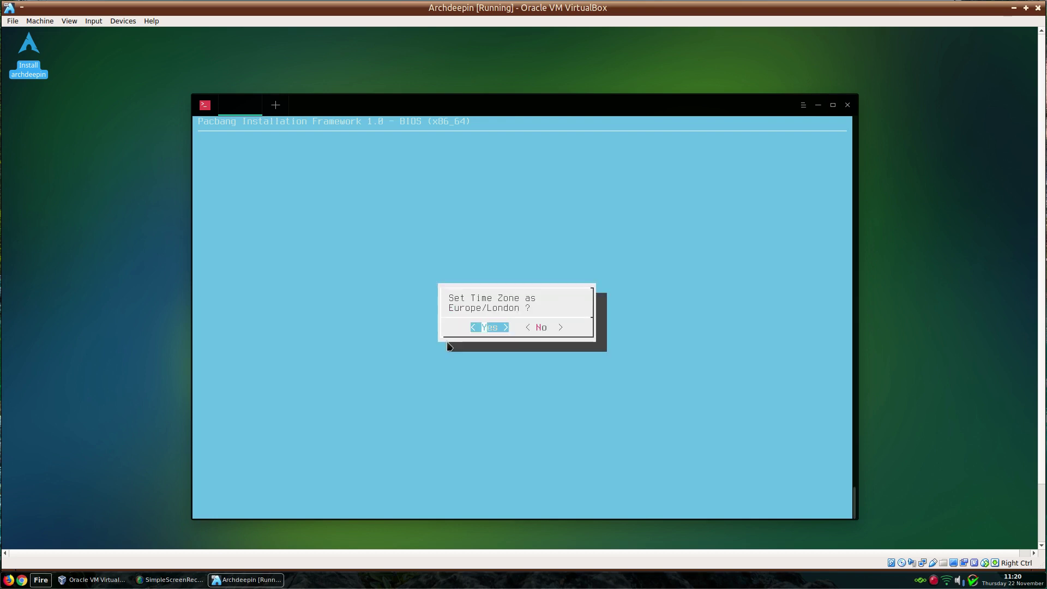
pyautogui.press('Return')
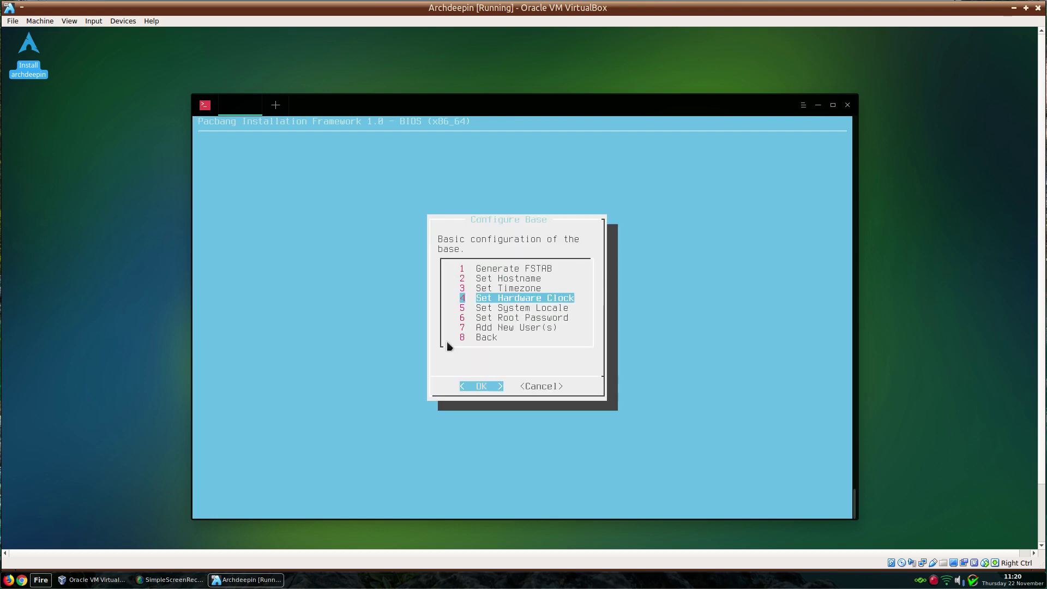
pyautogui.press('Return')
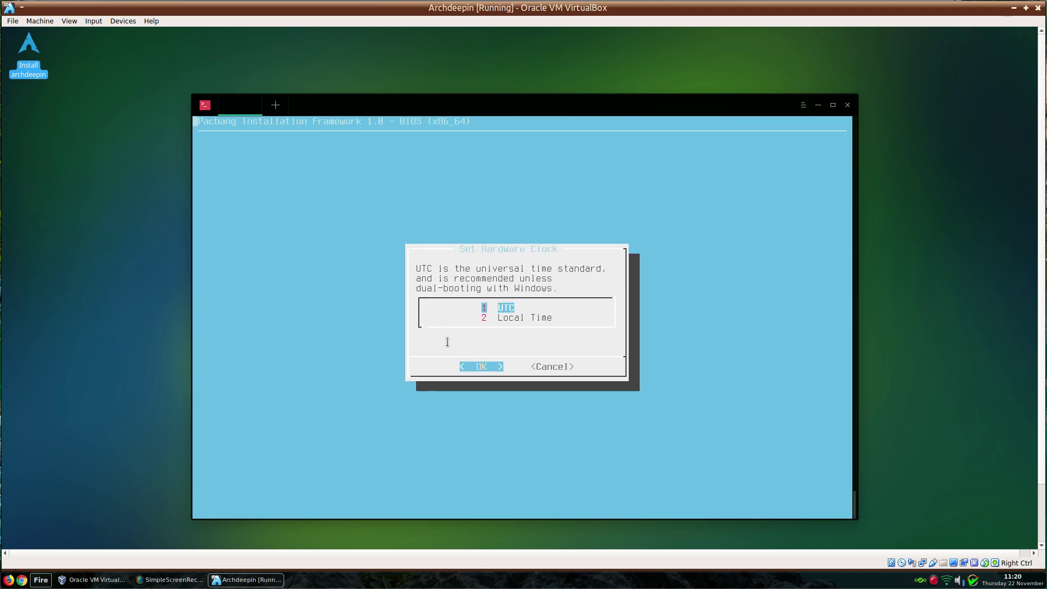
pyautogui.press('Return')
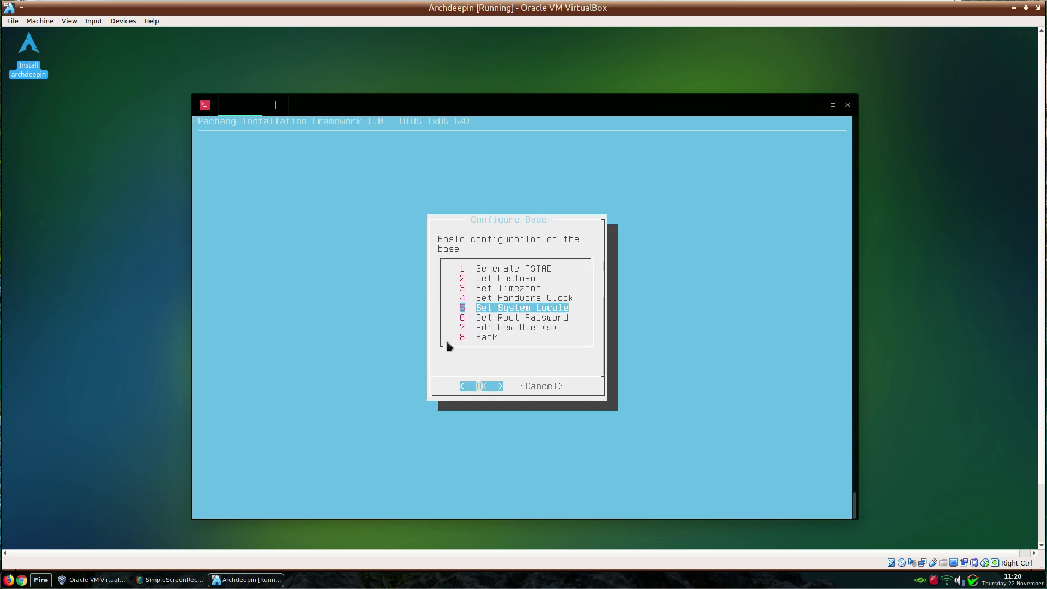
# - Pick en_GB.UTF-8 from the locale list and confirm it as the system locale
pyautogui.press('Return')
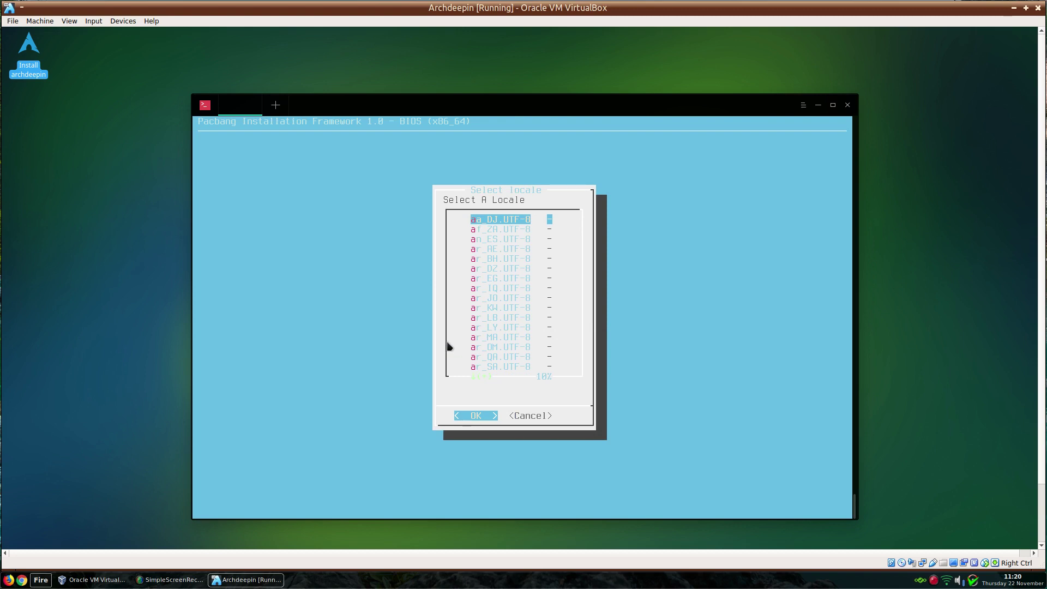
pyautogui.press('g')
pyautogui.press('g')
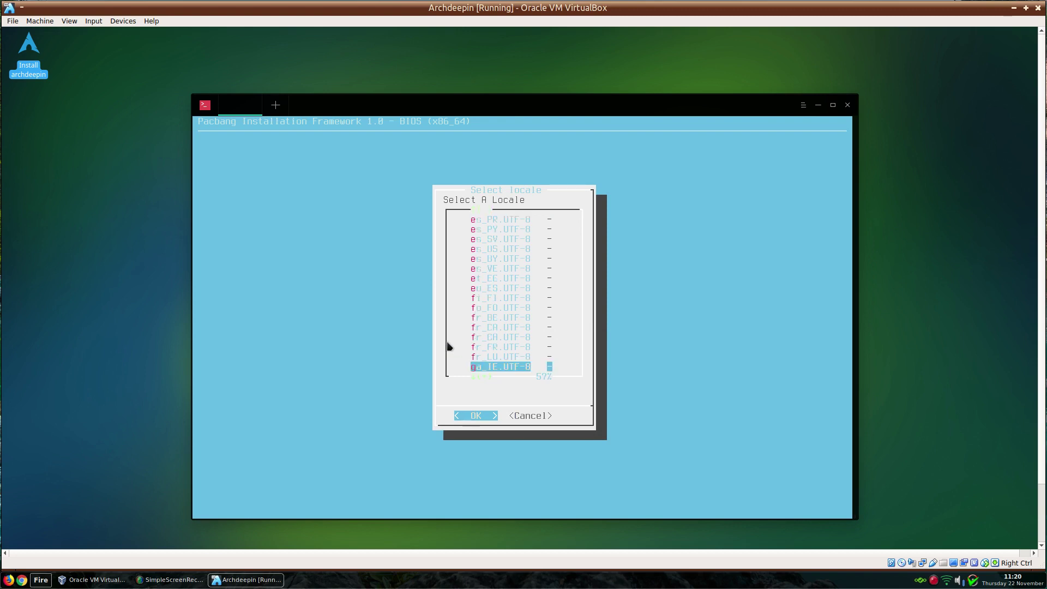
pyautogui.press('Down')
pyautogui.press('Down')
pyautogui.press('Down')
pyautogui.press('Down')
pyautogui.press('Down')
pyautogui.press('Down')
pyautogui.press('Down')
pyautogui.press('Down')
pyautogui.press('Down')
pyautogui.press('Down')
pyautogui.press('Down')
pyautogui.press('Down')
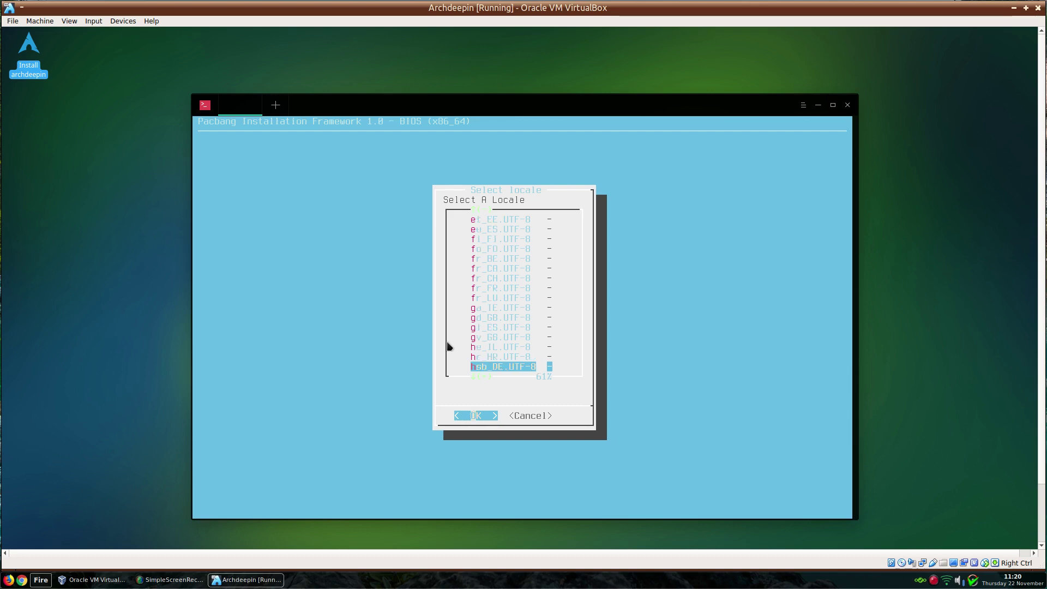
pyautogui.press('Down')
pyautogui.press('Down')
pyautogui.press('Down')
pyautogui.press('Down')
pyautogui.press('Down')
pyautogui.press('Down')
pyautogui.press('Down')
pyautogui.press('Down')
pyautogui.press('Down')
pyautogui.press('Down')
pyautogui.press('Down')
pyautogui.press('Down')
pyautogui.press('Down')
pyautogui.press('Down')
pyautogui.press('Down')
pyautogui.press('Down')
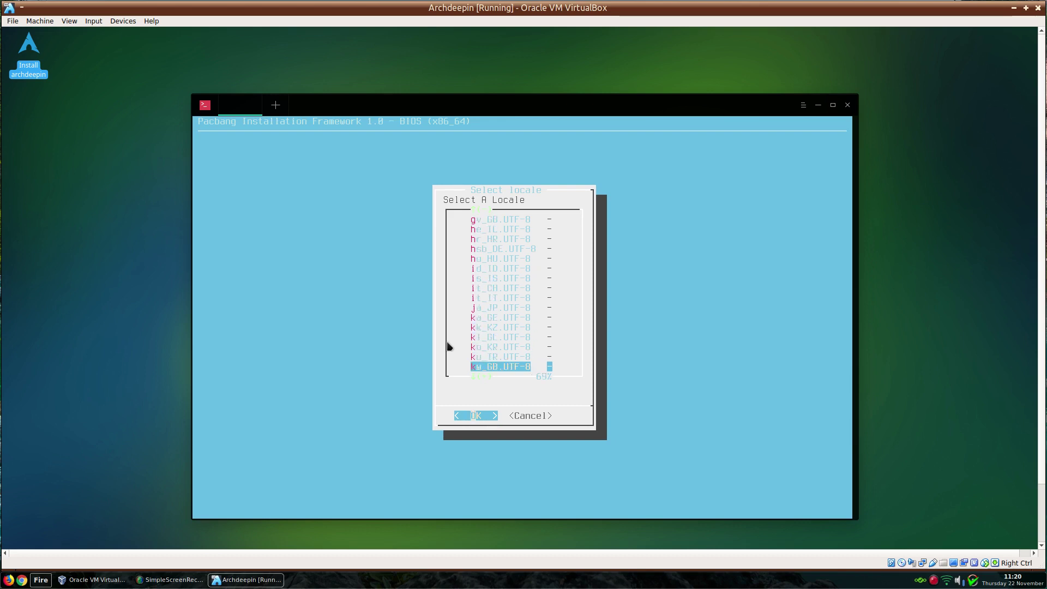
pyautogui.press('Up')
pyautogui.press('Up')
pyautogui.press('Up')
pyautogui.press('Up')
pyautogui.press('Up')
pyautogui.press('Up')
pyautogui.press('Up')
pyautogui.press('Up')
pyautogui.press('Up')
pyautogui.press('Up')
pyautogui.press('Up')
pyautogui.press('Up')
pyautogui.press('Up')
pyautogui.press('Up')
pyautogui.press('Up')
pyautogui.press('Up')
pyautogui.press('Up')
pyautogui.press('Up')
pyautogui.press('Up')
pyautogui.press('Up')
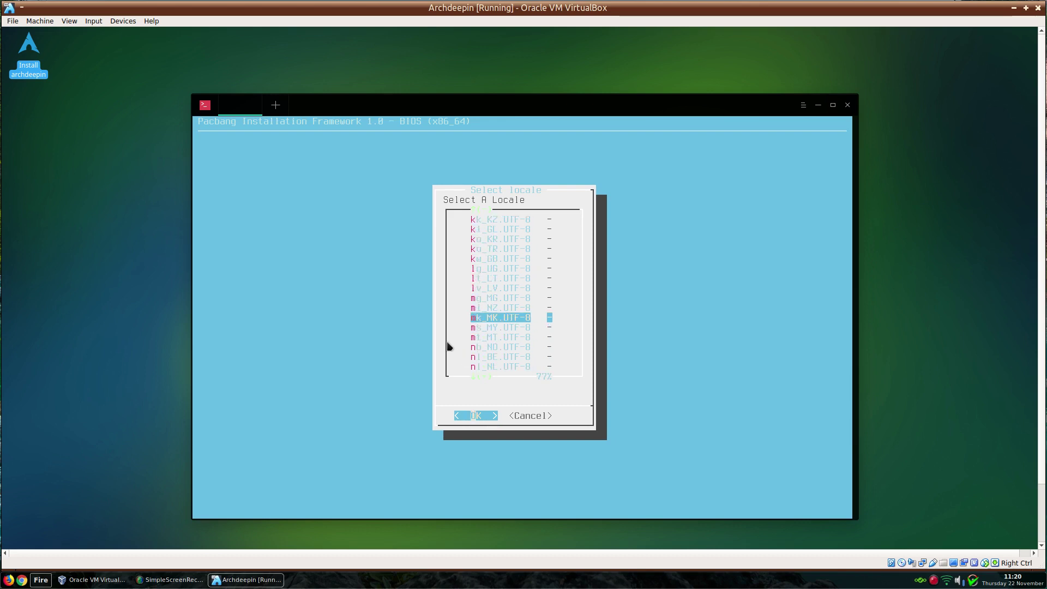
pyautogui.press('Up')
pyautogui.press('Up')
pyautogui.press('Up')
pyautogui.press('Up')
pyautogui.press('Up')
pyautogui.press('Up')
pyautogui.press('Up')
pyautogui.press('Up')
pyautogui.press('Up')
pyautogui.press('Up')
pyautogui.press('Up')
pyautogui.press('Up')
pyautogui.press('Up')
pyautogui.press('Up')
pyautogui.press('Up')
pyautogui.press('Up')
pyautogui.press('Up')
pyautogui.press('Up')
pyautogui.press('Up')
pyautogui.press('Up')
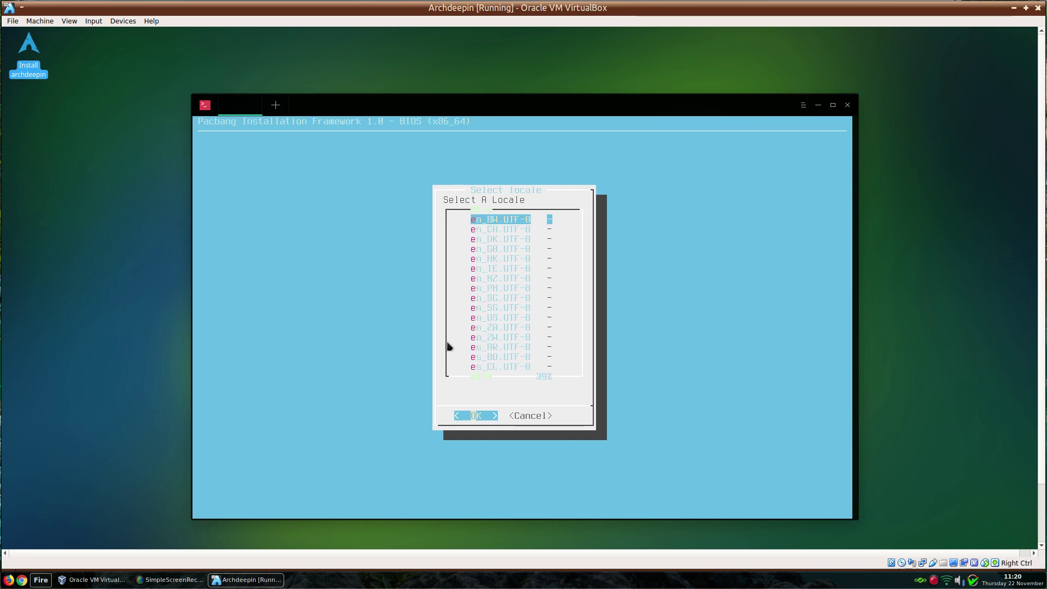
pyautogui.press('Down')
pyautogui.press('Down')
pyautogui.press('Down')
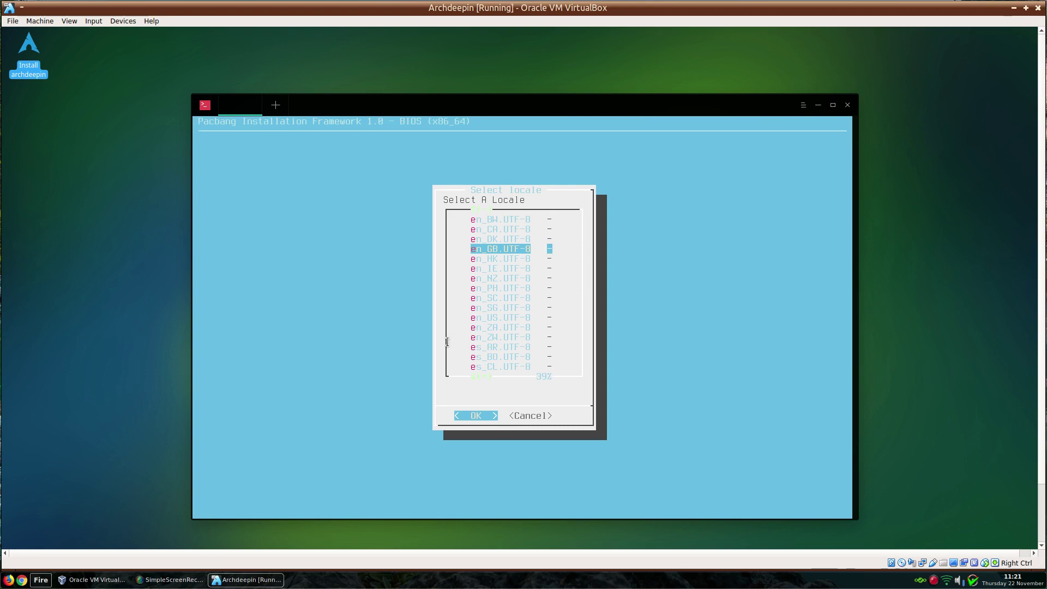
pyautogui.press('Return')
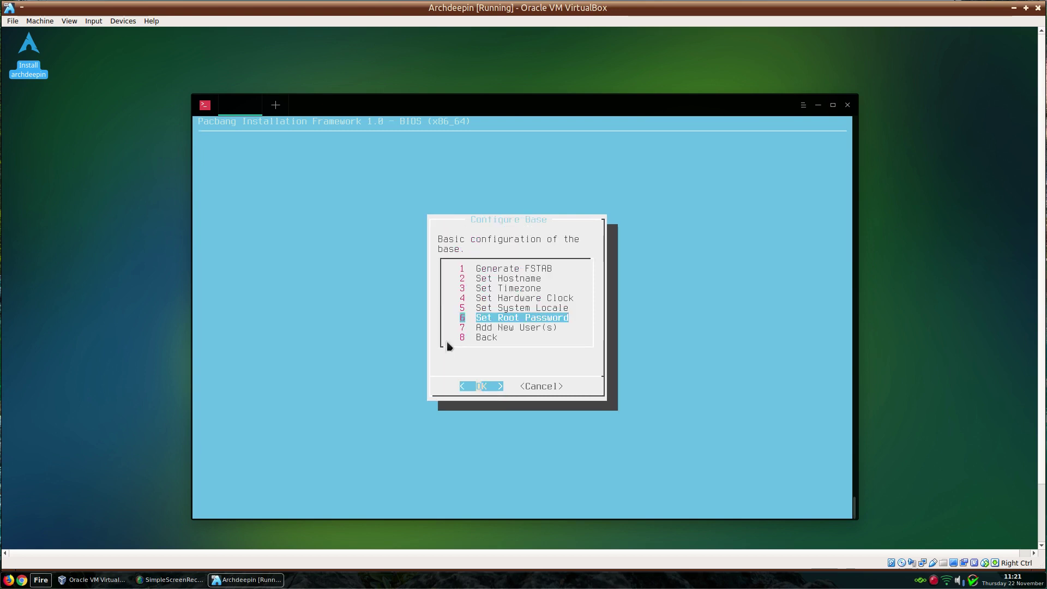
# - Set the root password, entering it twice to confirm
pyautogui.press('Return')
pyautogui.write('***')
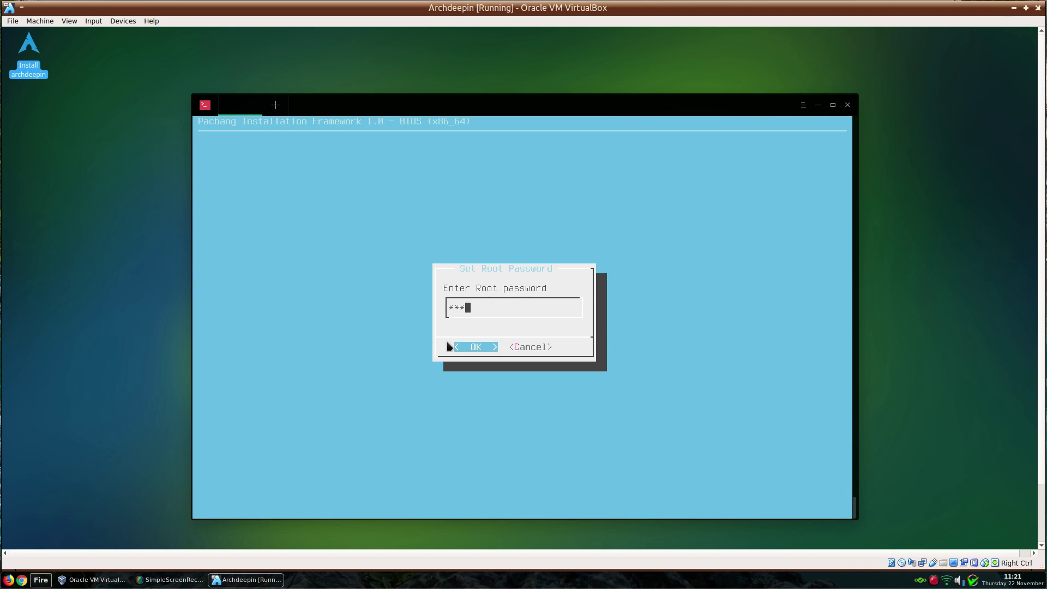
pyautogui.write('****')
pyautogui.press('Return')
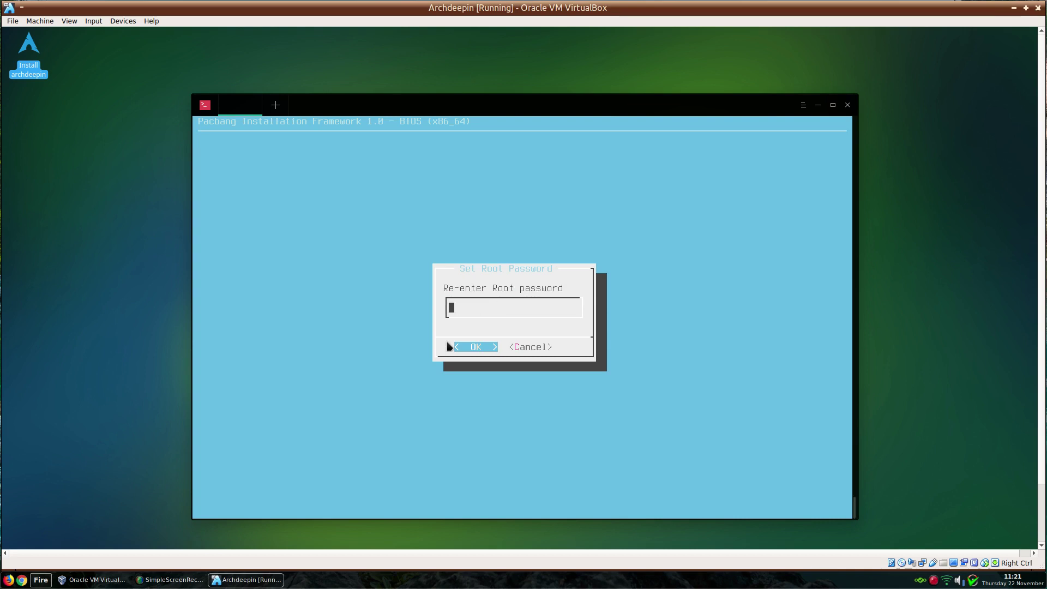
pyautogui.write('*')
pyautogui.write('456')
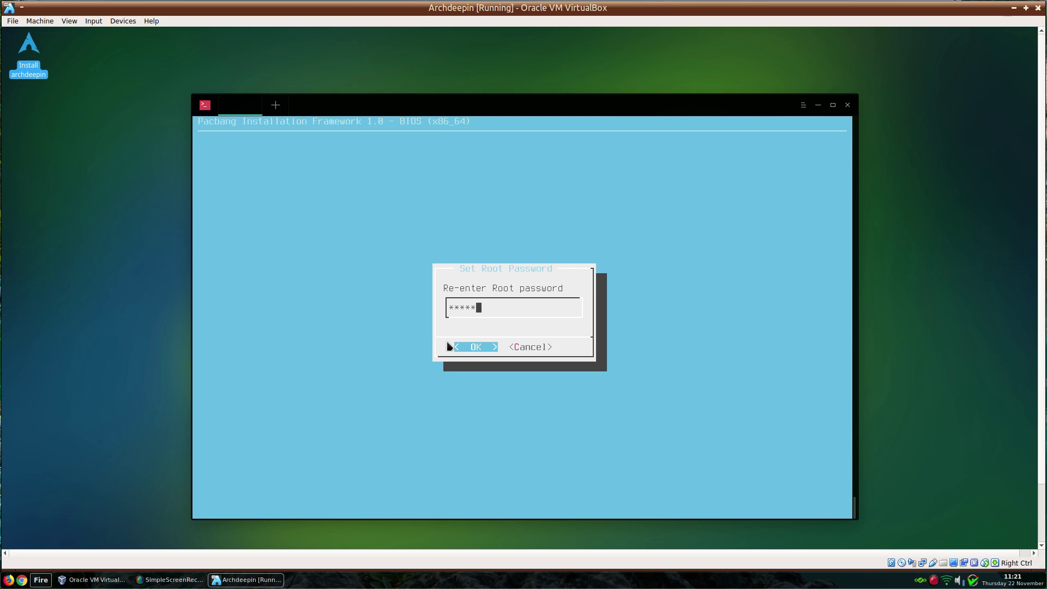
pyautogui.press('Return')
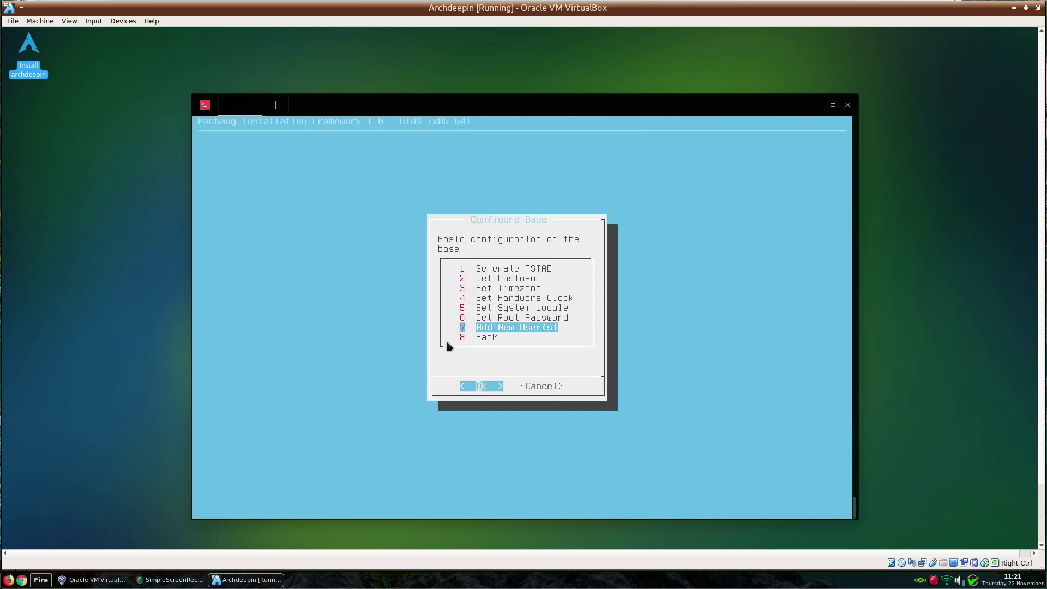
# - Add user 'present' with its password entered twice, then return to the Main Menu
pyautogui.press('Return')
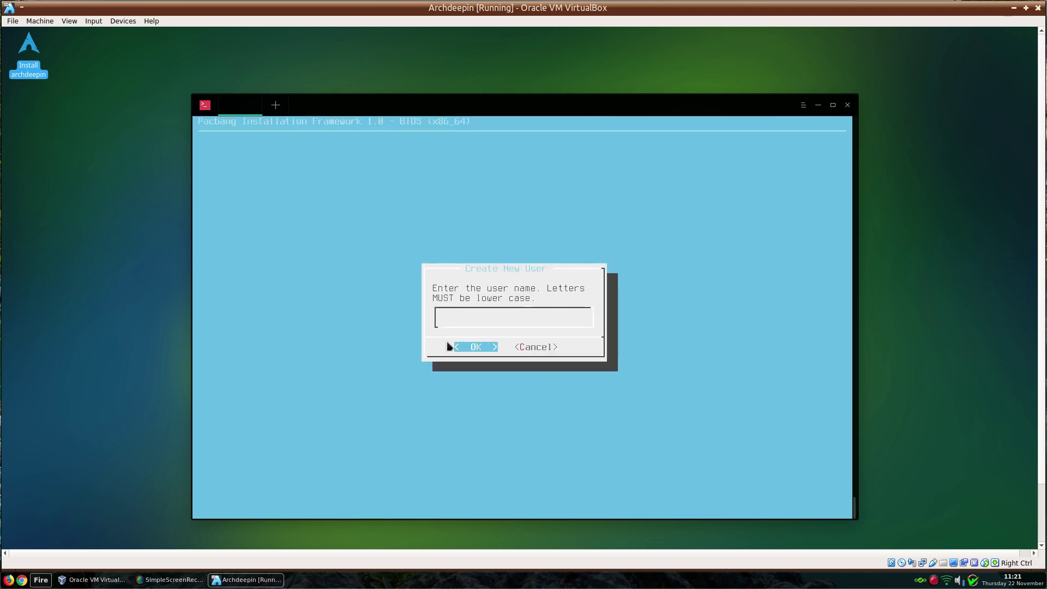
pyautogui.write('present')
pyautogui.press('Return')
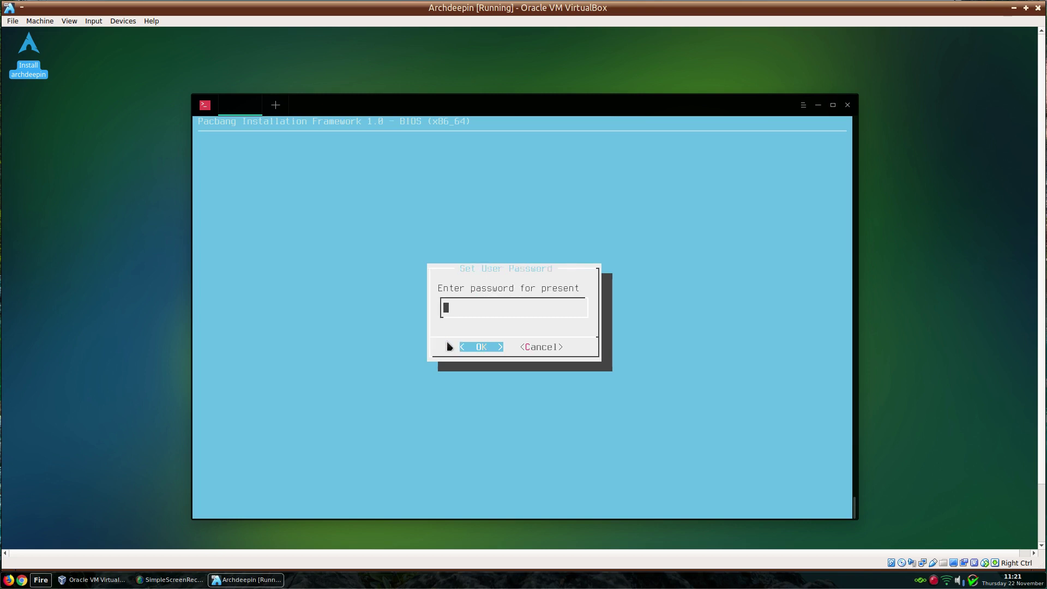
pyautogui.write('123456')
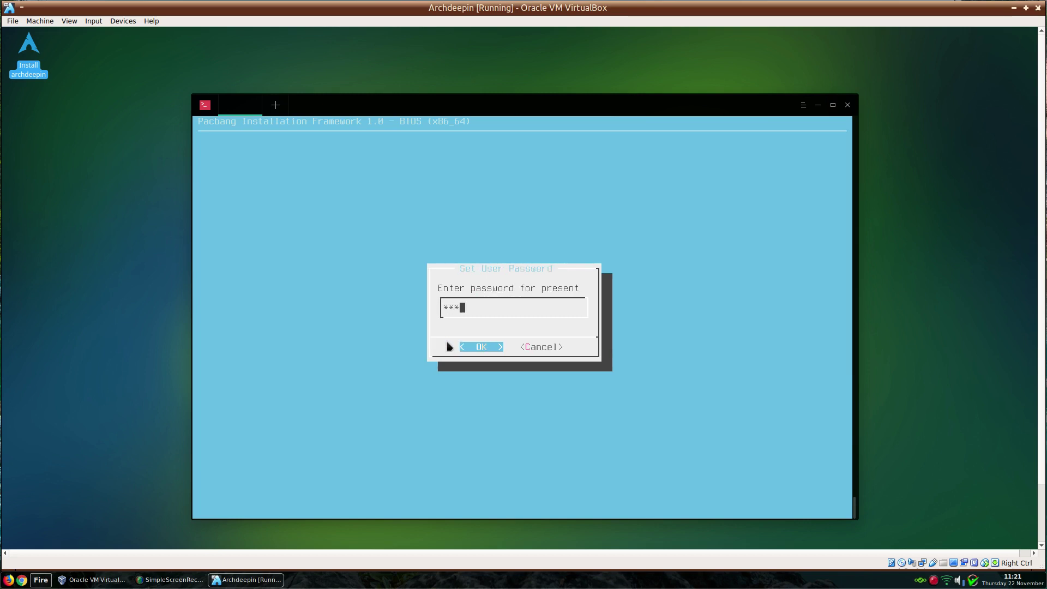
pyautogui.press('Return')
pyautogui.write('123456')
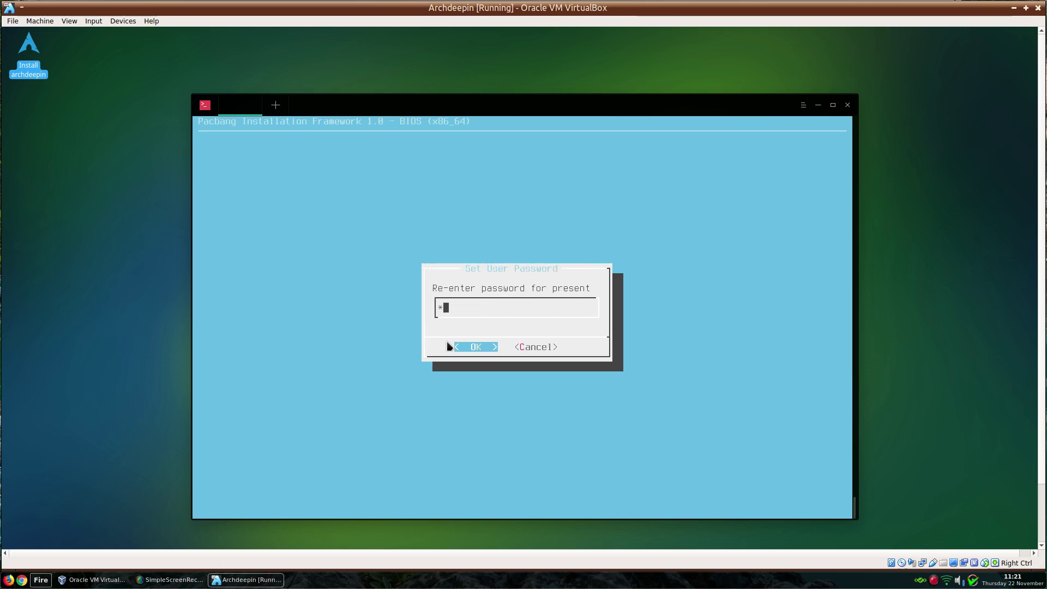
pyautogui.press('Return')
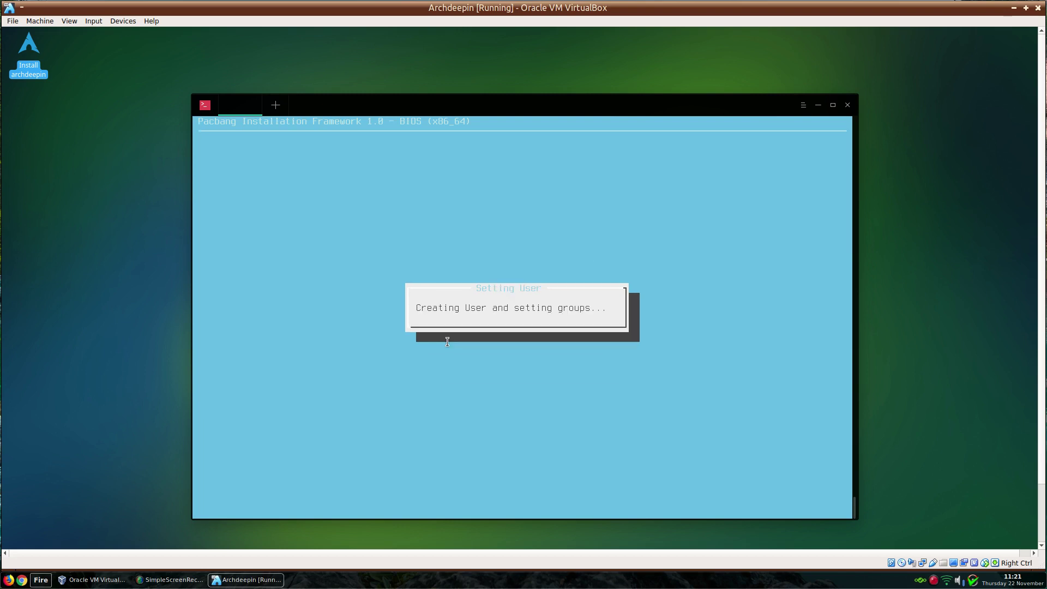
pyautogui.press('Return')
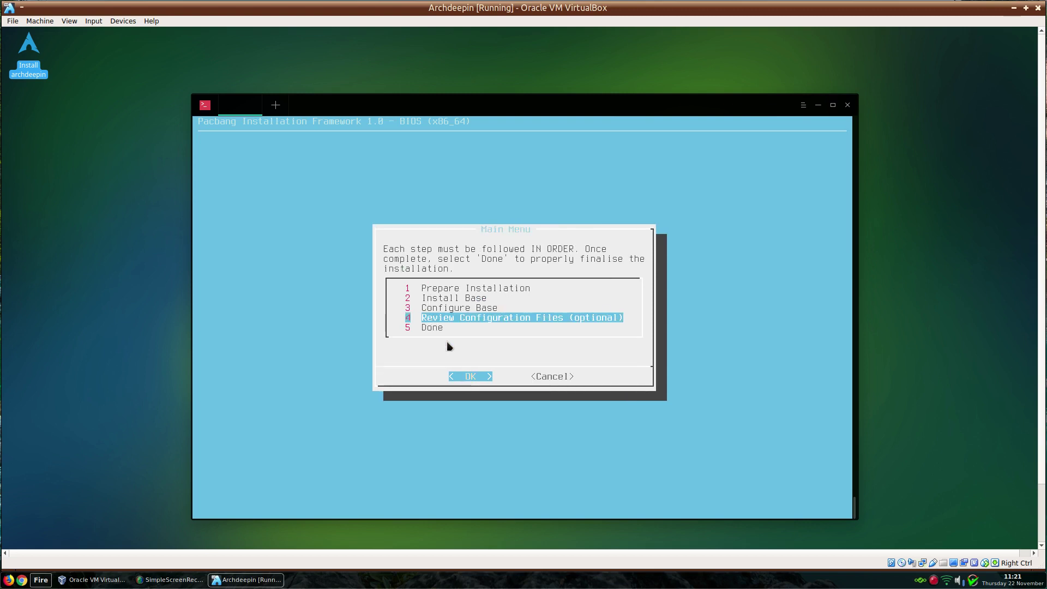
# - Select Done, confirm closing the installer and its terminal, then switch to full screen with Host+F
pyautogui.press('Down')
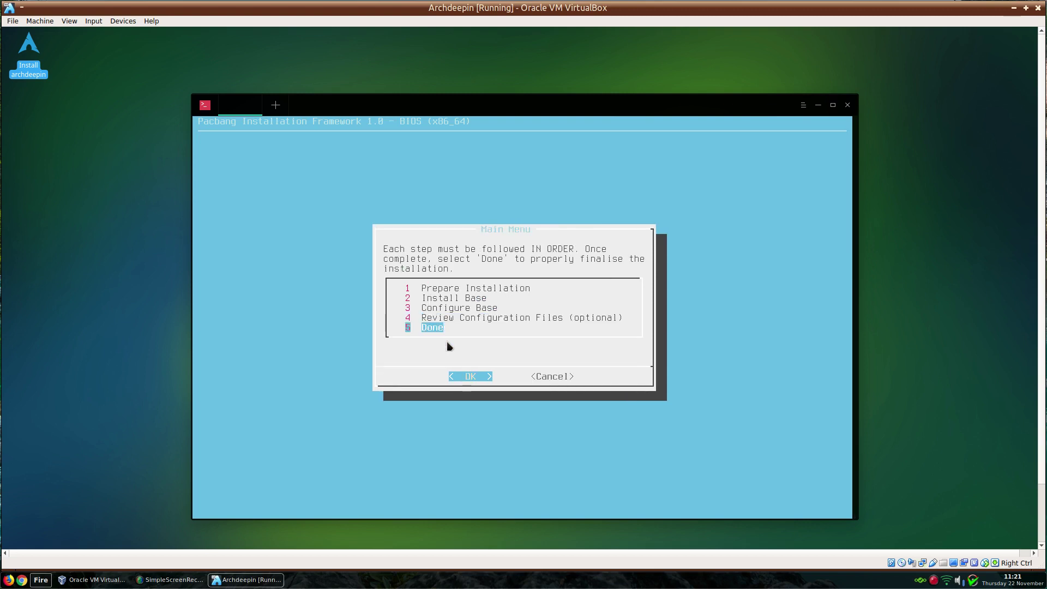
pyautogui.press('Return')
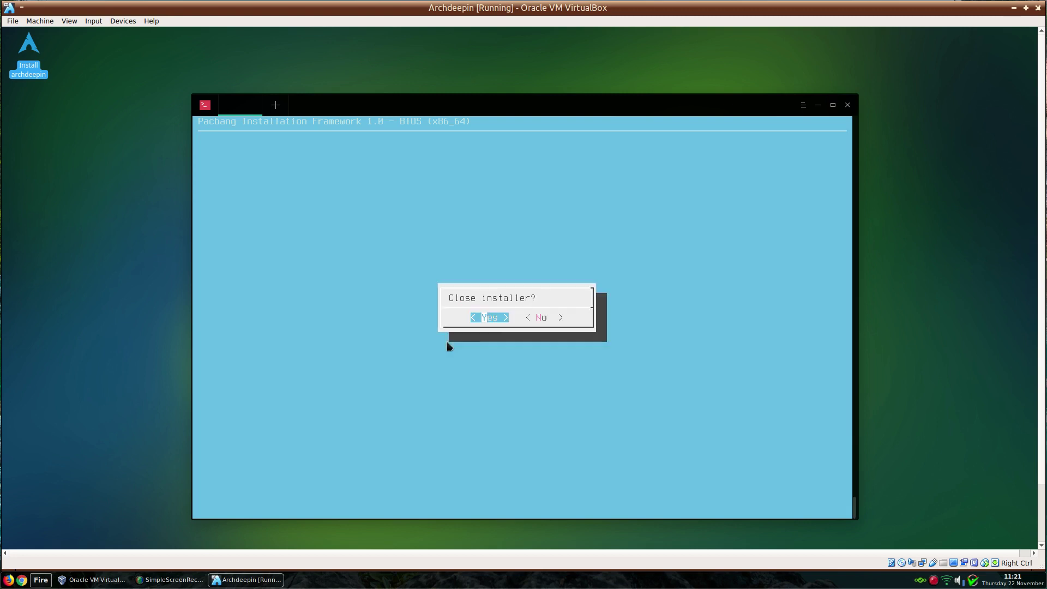
pyautogui.press('Return')
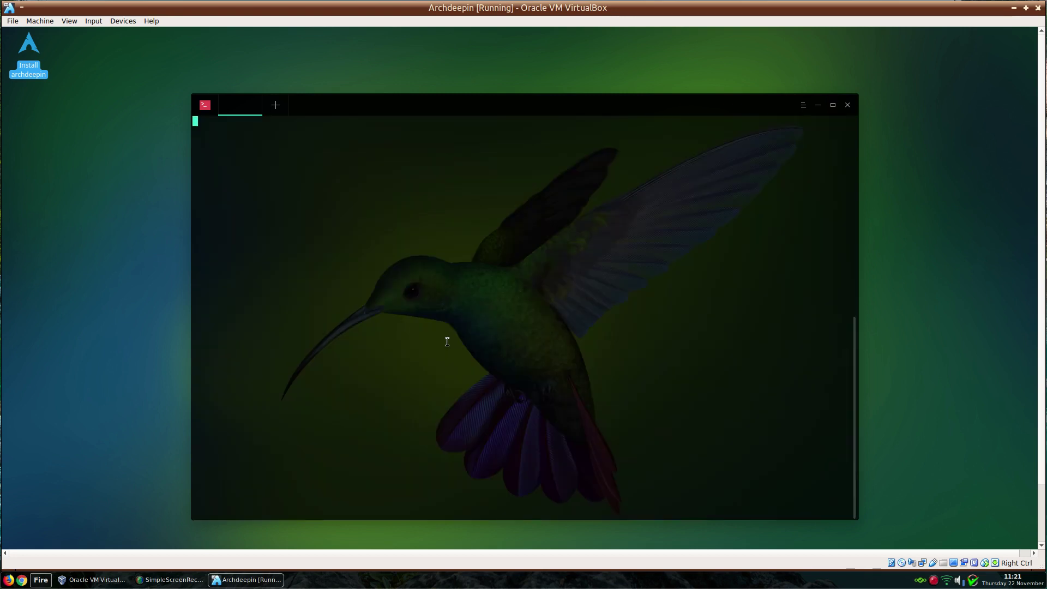
pyautogui.press('Return')
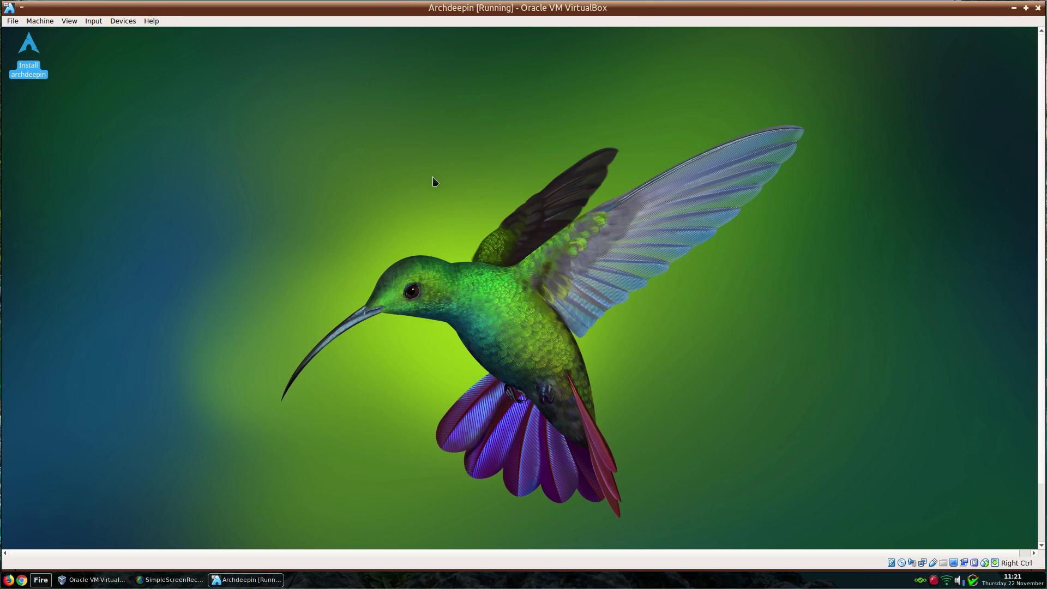
pyautogui.press('Control_R+f')
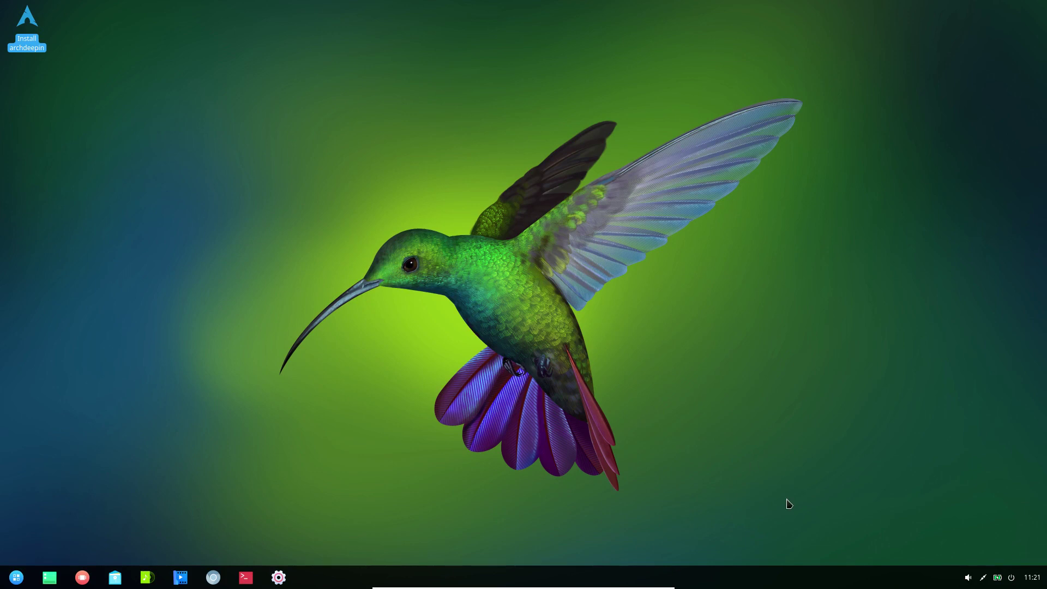
# - Shut down Archdeepin, remove the archdeepin ISO from its Storage optical drive, and start it again
pyautogui.click(1012, 579)
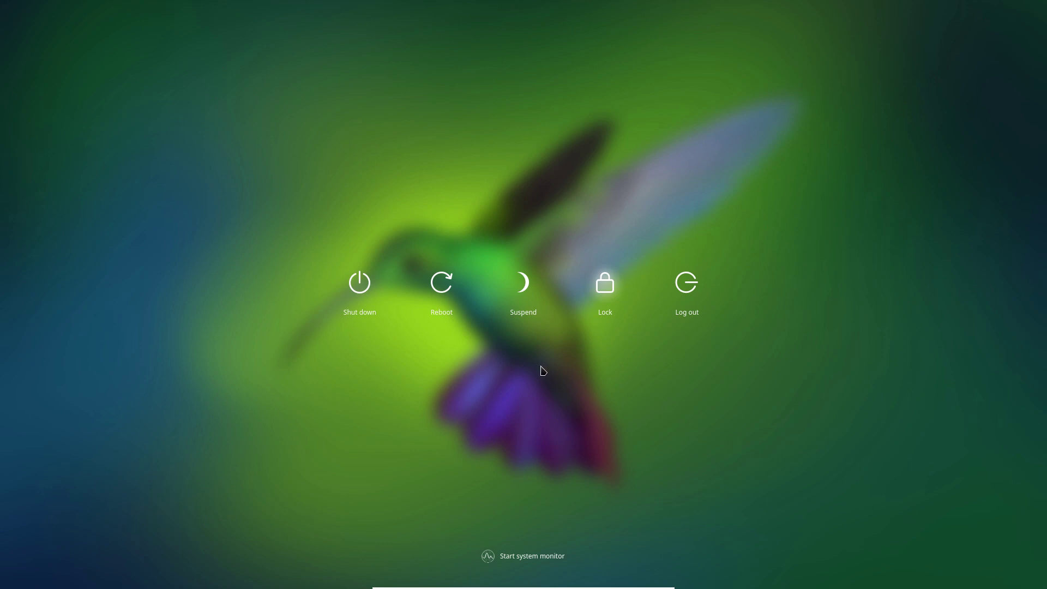
pyautogui.click(357, 285)
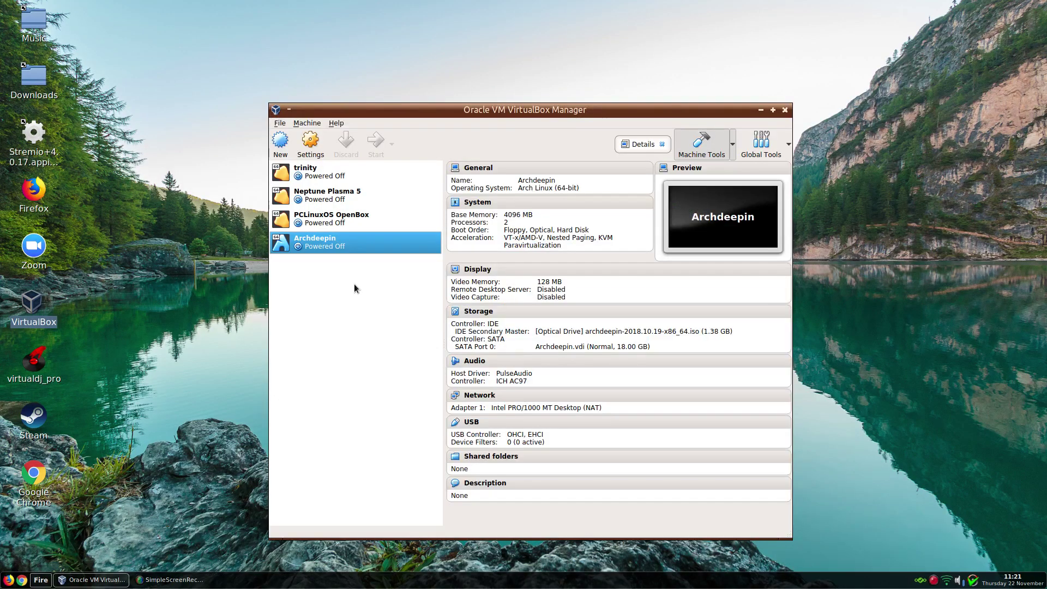
pyautogui.rightClick(325, 244)
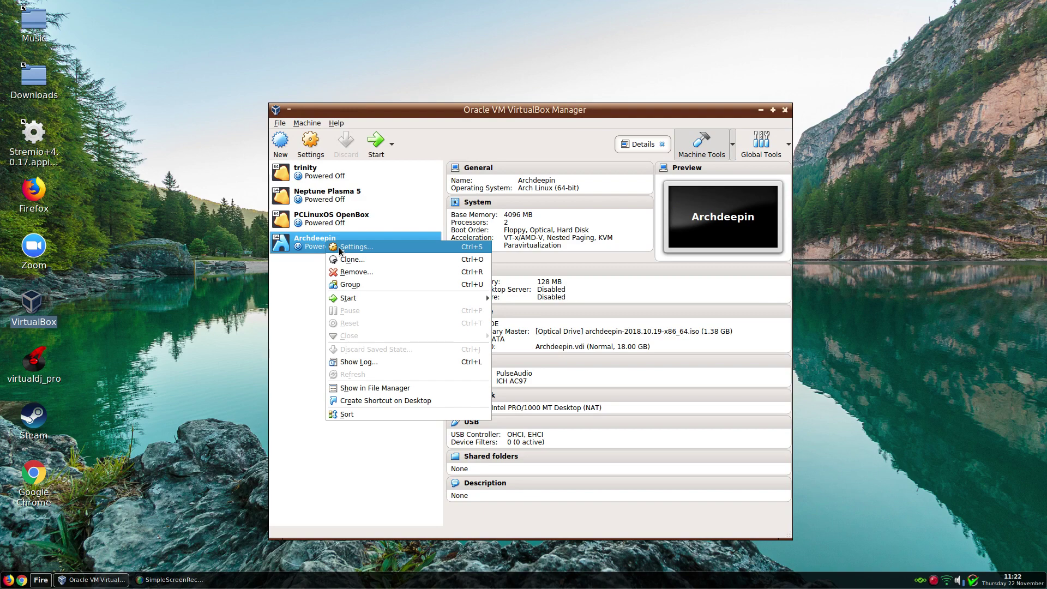
pyautogui.click(338, 249)
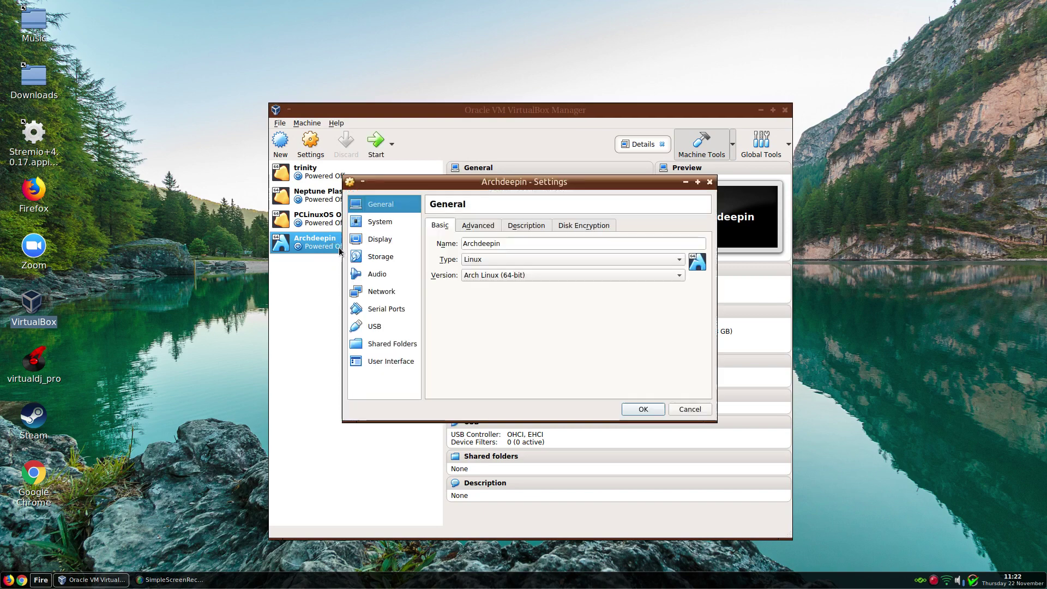
pyautogui.click(385, 257)
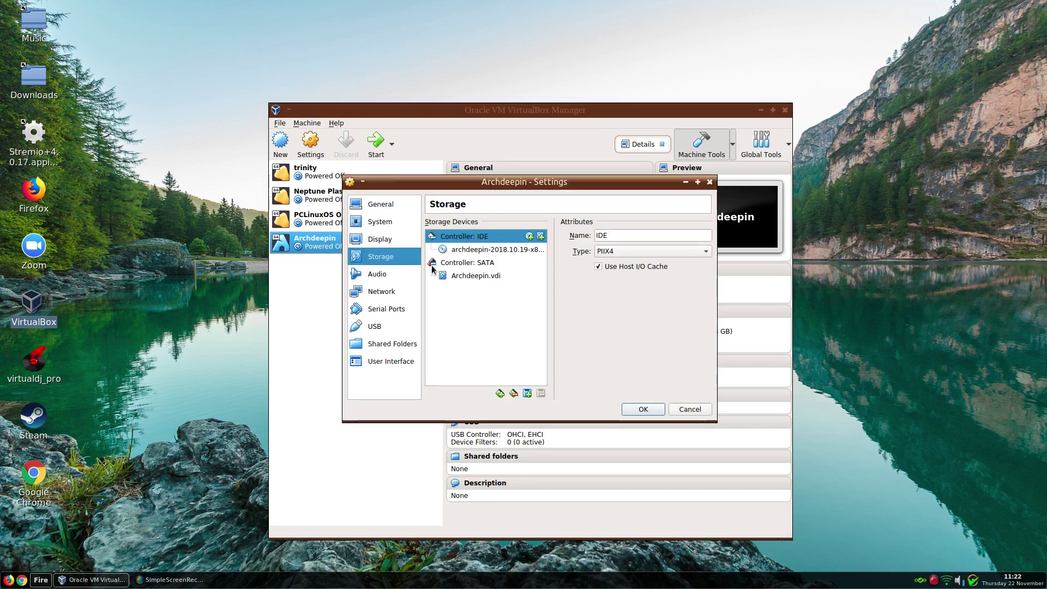
pyautogui.click(461, 250)
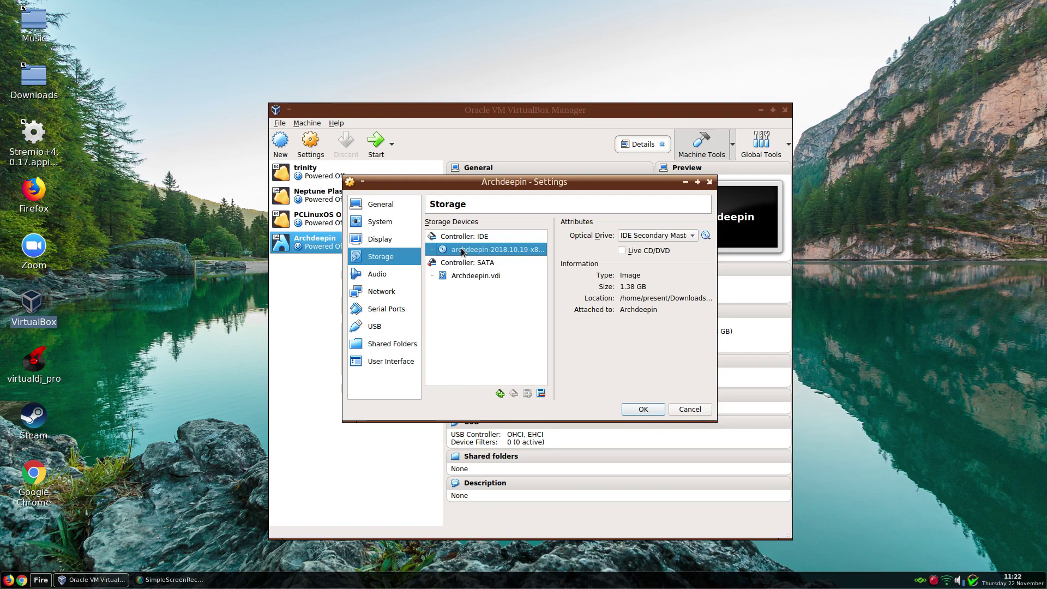
pyautogui.click(705, 236)
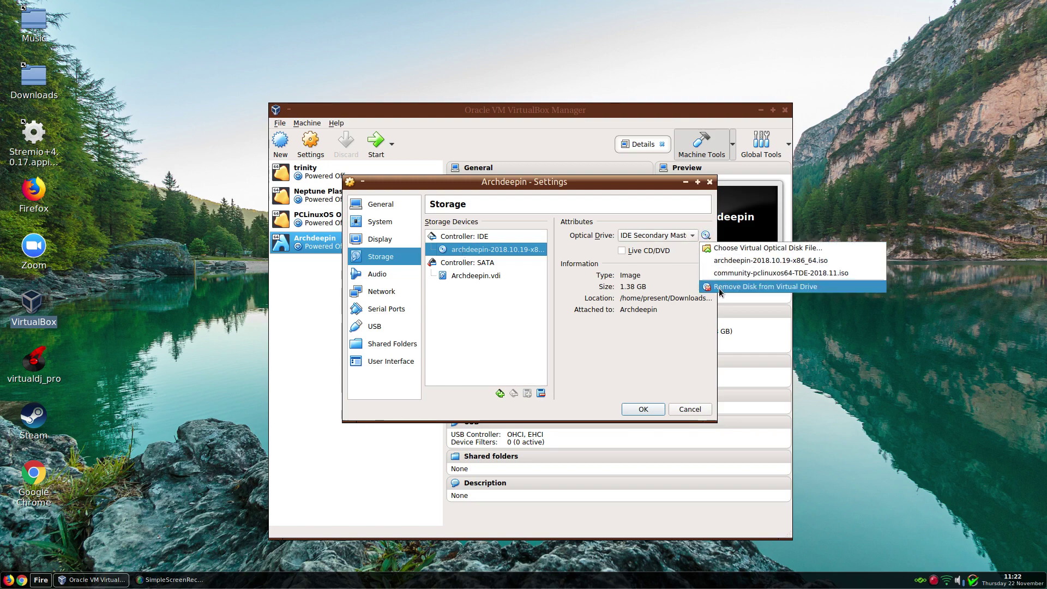
pyautogui.click(720, 287)
pyautogui.click(641, 409)
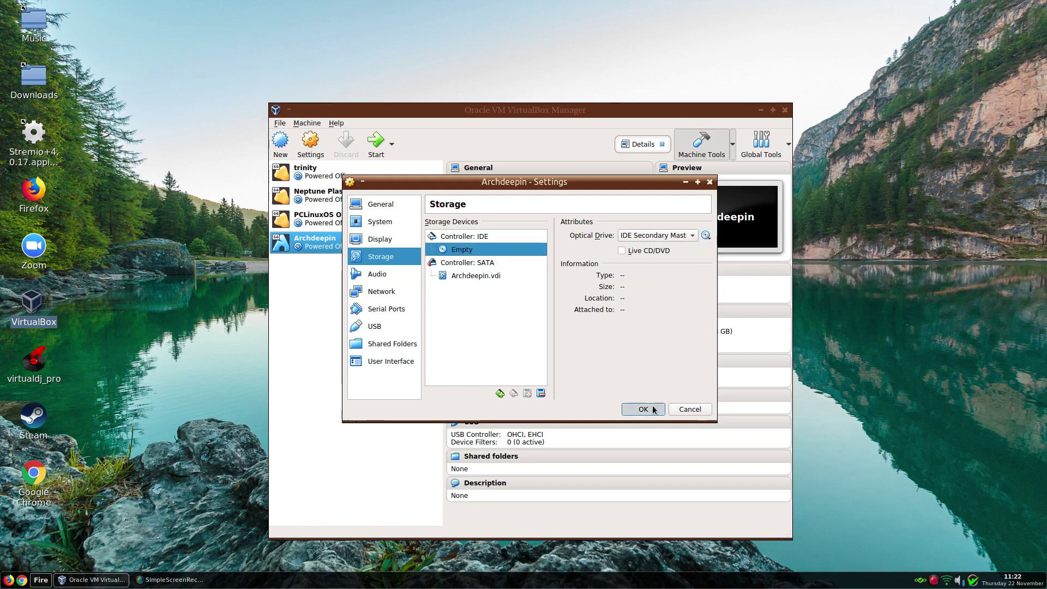
pyautogui.click(376, 141)
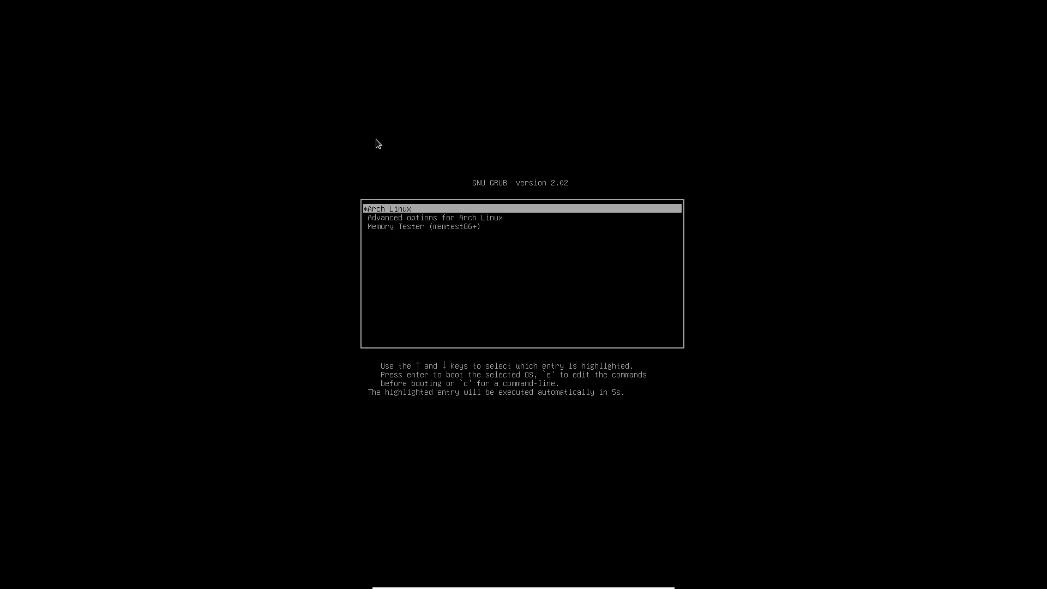
# - Boot Arch Linux from GRUB, log in with the user password, and pick Common Mode
pyautogui.press('Return')
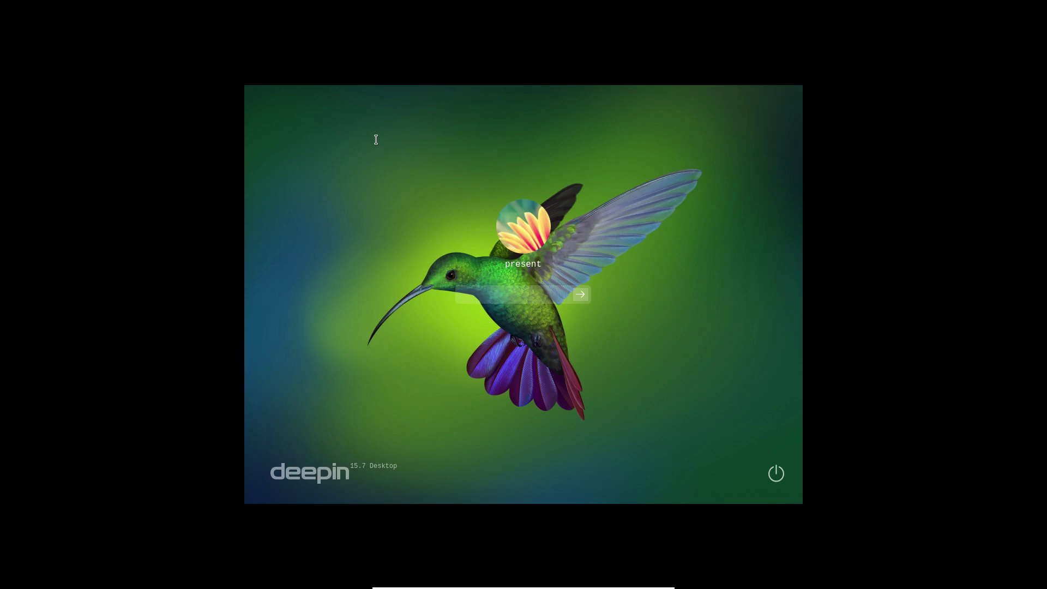
pyautogui.write('•••••')
pyautogui.press('Return')
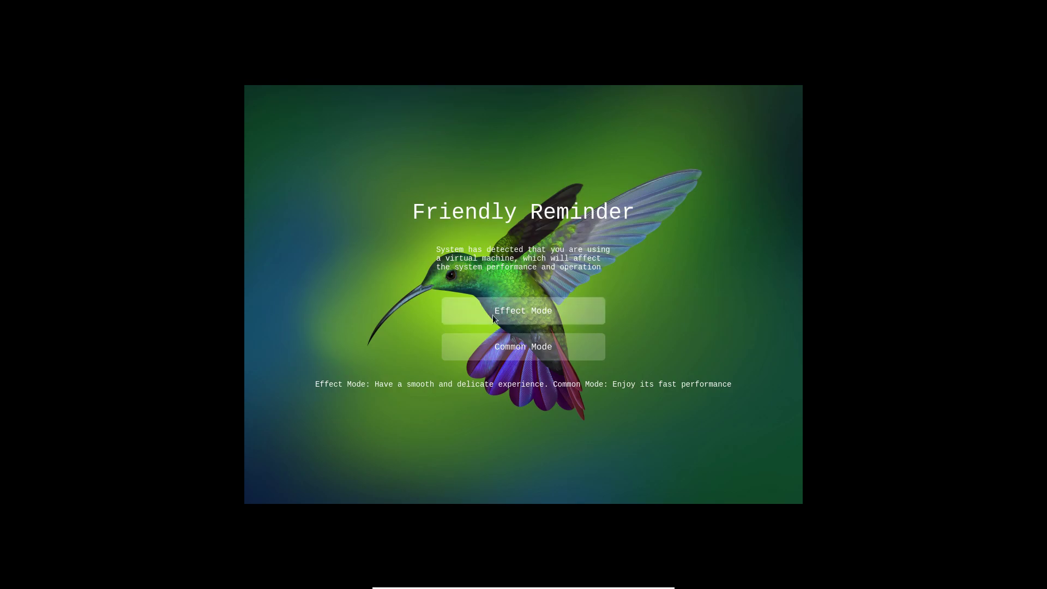
pyautogui.click(497, 346)
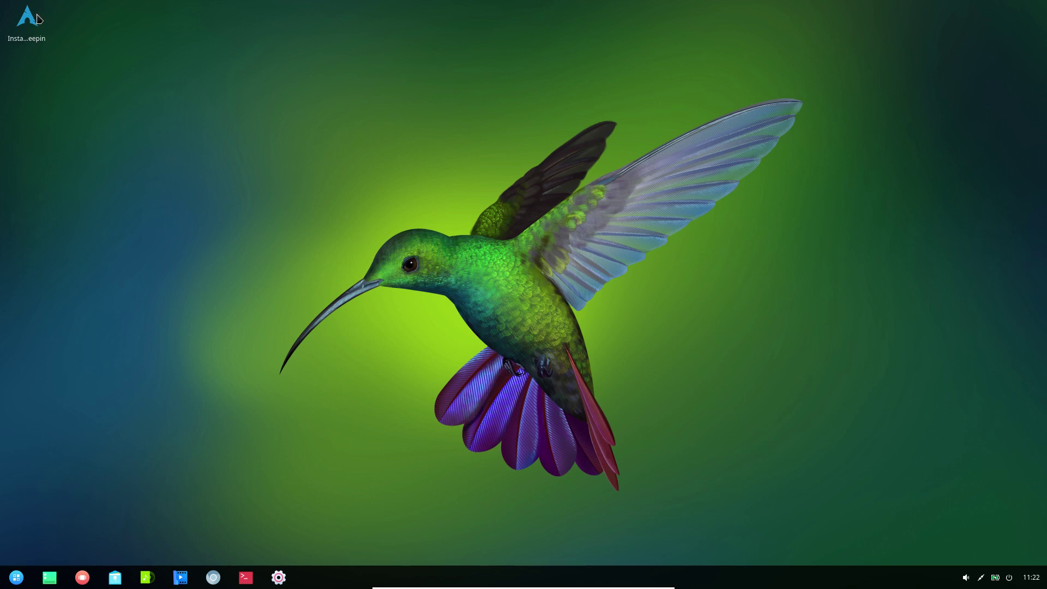
# - Delete the Install archdeepin shortcut through its right-click menu
pyautogui.click(30, 34)
pyautogui.click(30, 39)
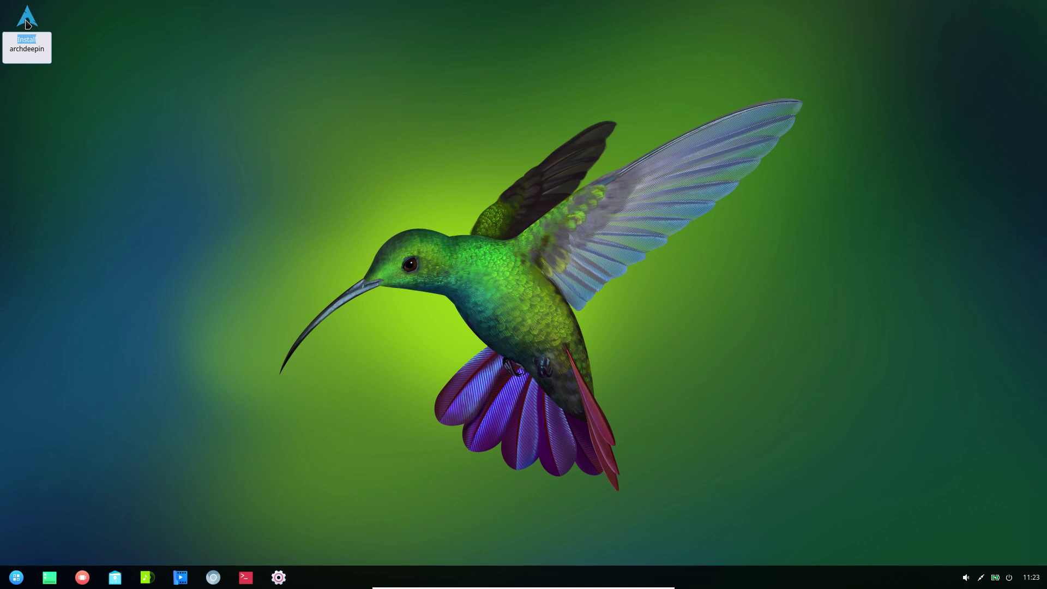
pyautogui.click(104, 60)
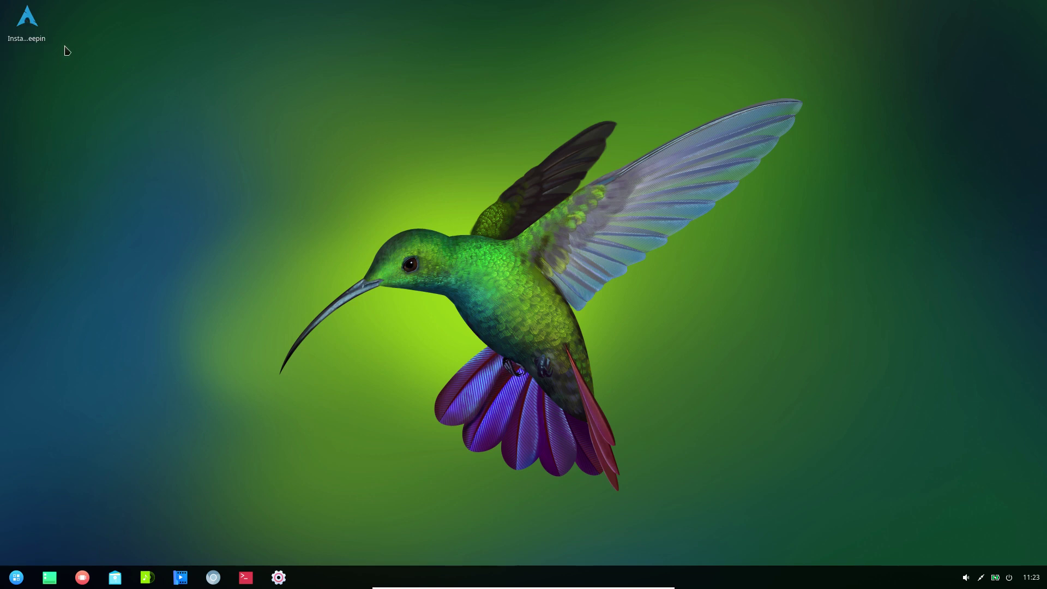
pyautogui.click(33, 26)
pyautogui.rightClick(30, 42)
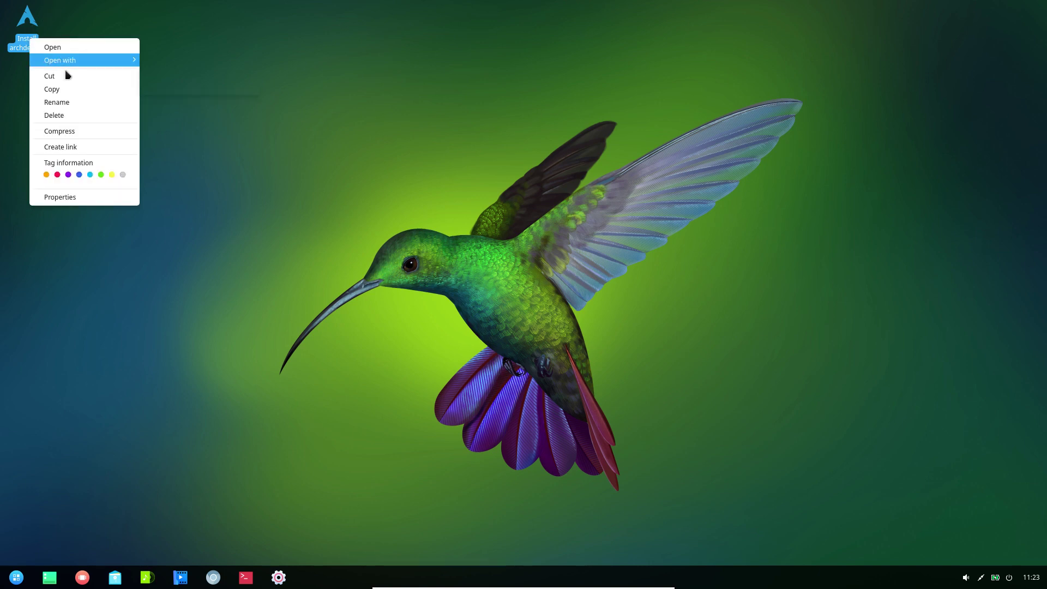
pyautogui.click(70, 115)
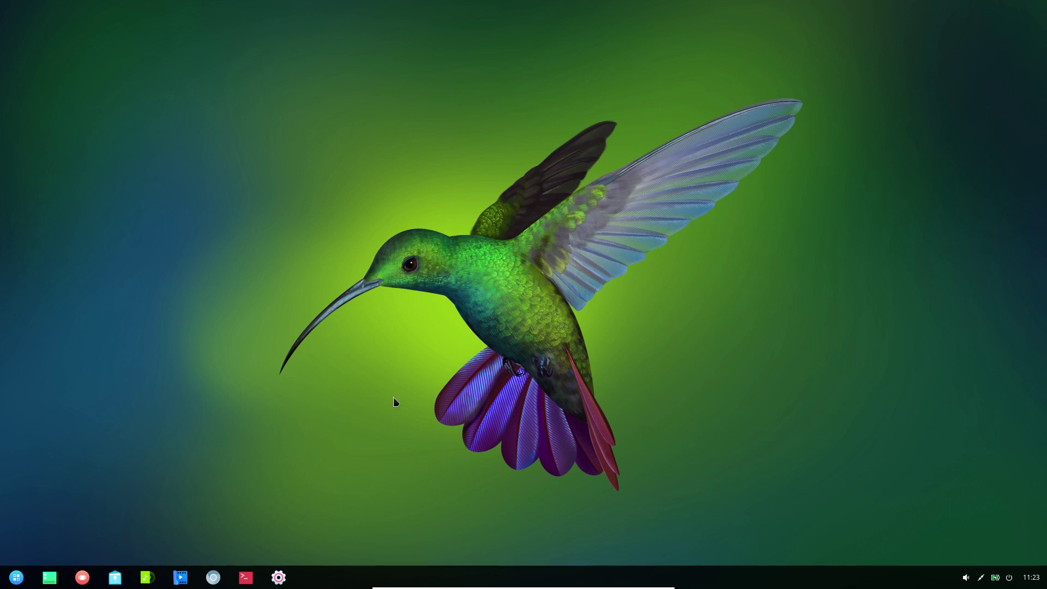
# - Open the empty Videos folder from the launcher, close the file manager, and reopen the launcher
pyautogui.click(17, 578)
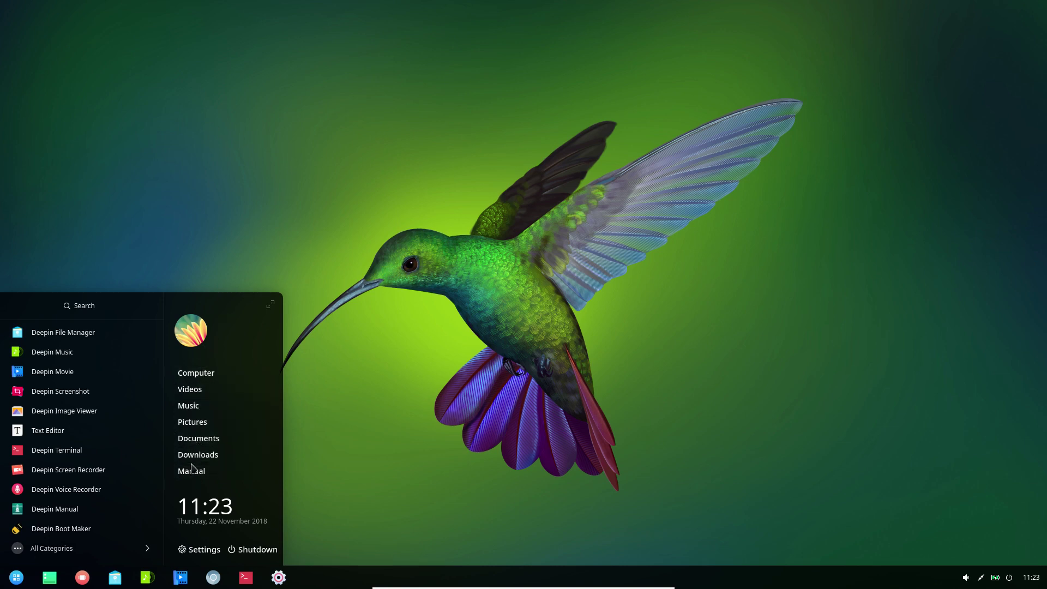
pyautogui.click(190, 389)
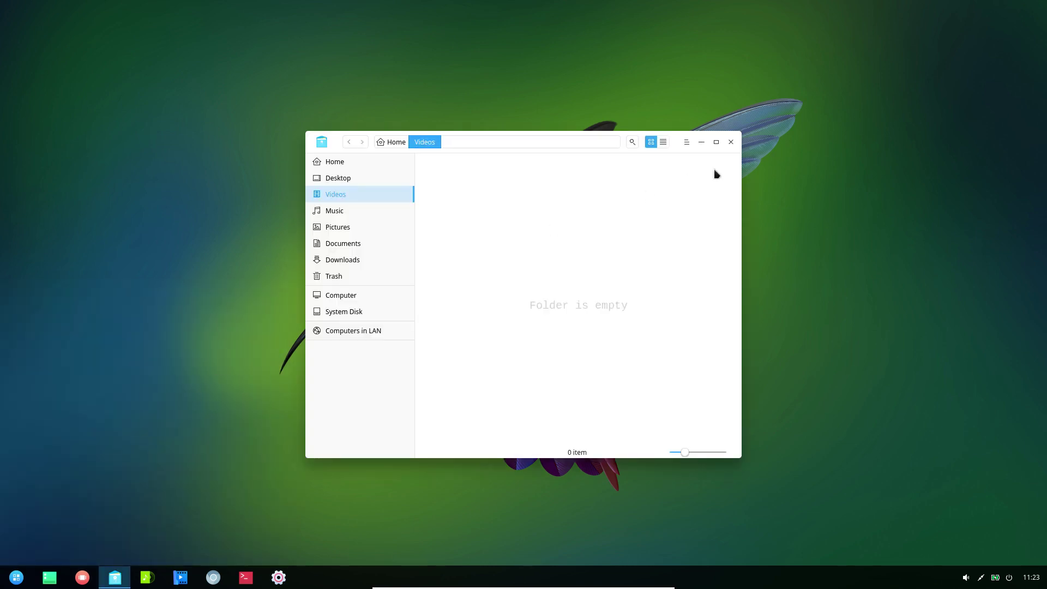
pyautogui.click(731, 143)
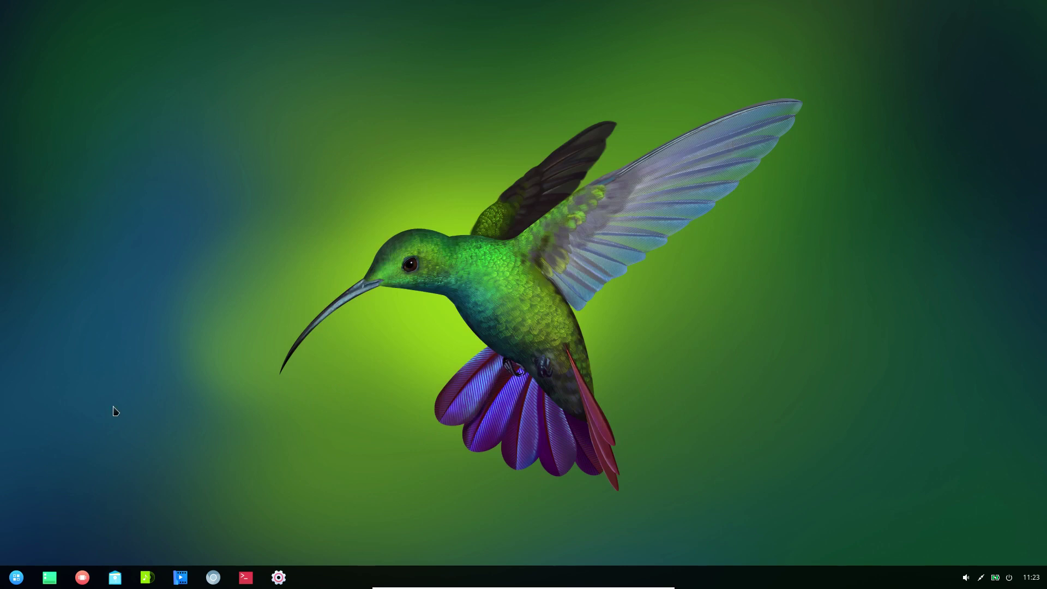
pyautogui.click(16, 579)
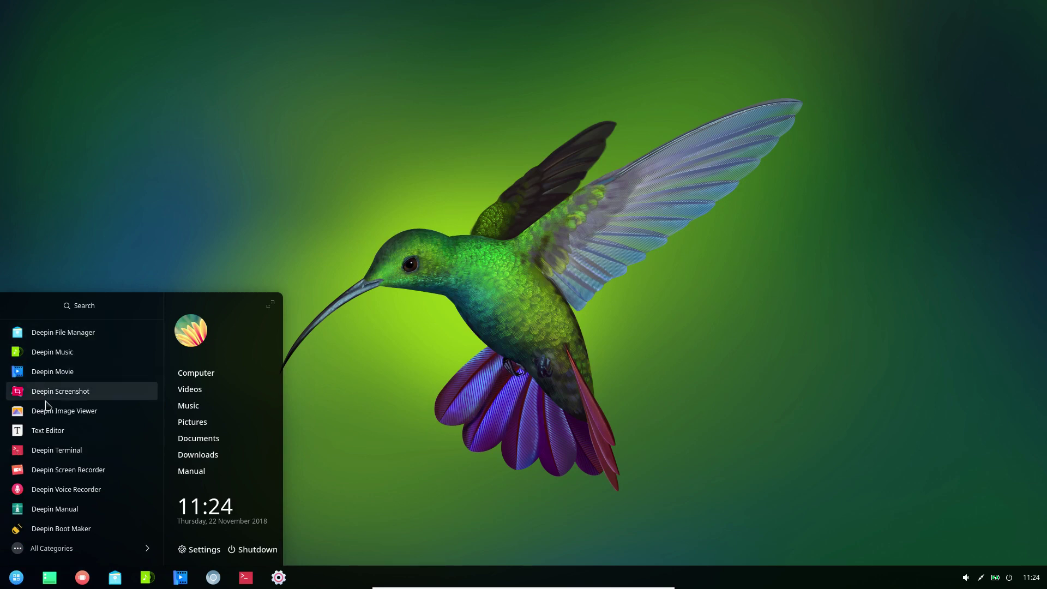
# - Switch the launcher to category view, pick Internet, and launch Chromium
pyautogui.scroll(-3, 94, 432)
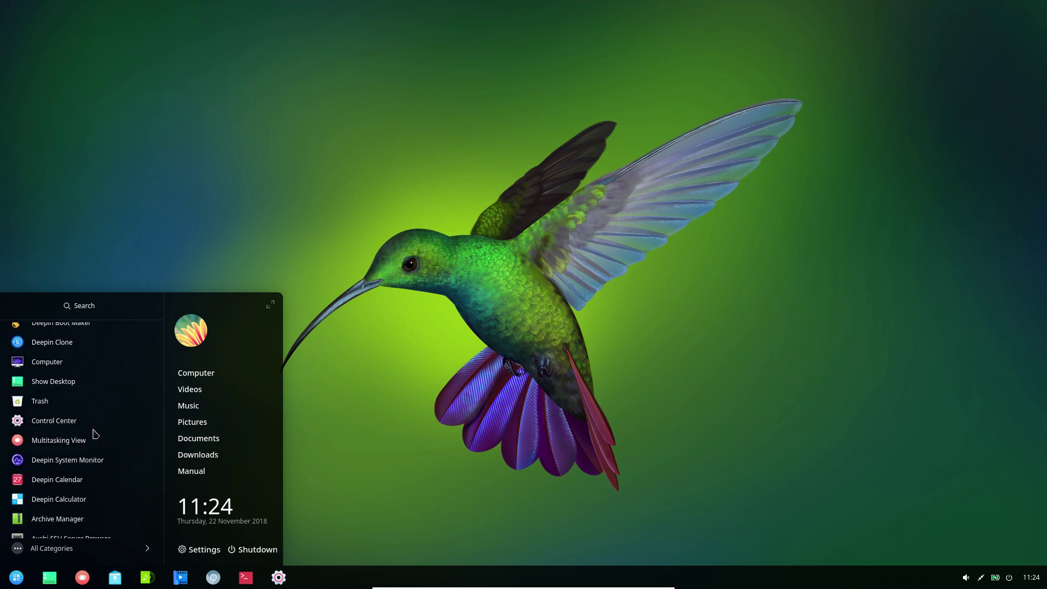
pyautogui.scroll(-5, 94, 433)
pyautogui.scroll(8, 94, 434)
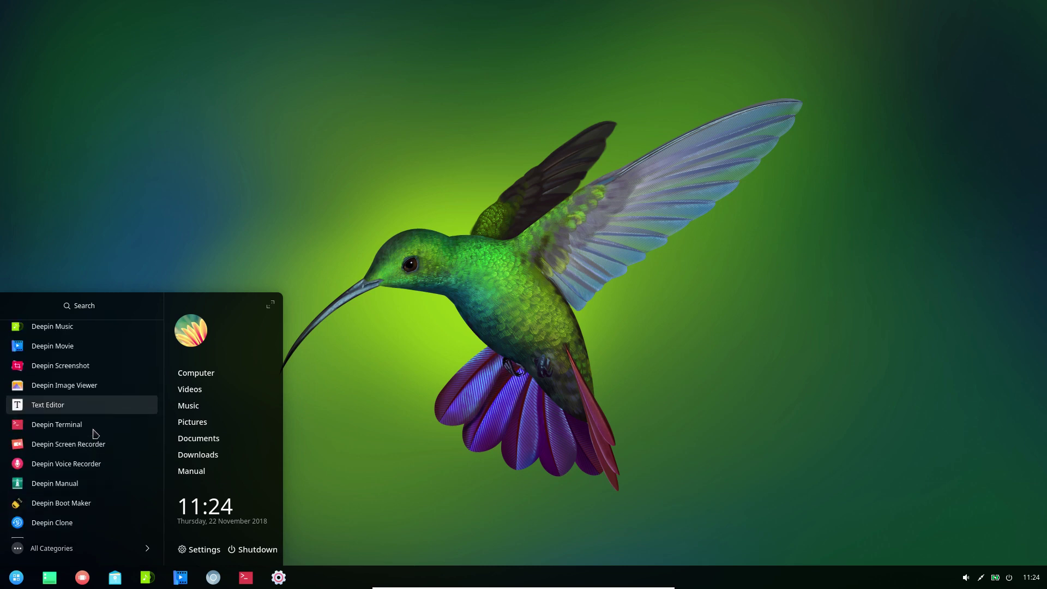
pyautogui.scroll(1, 94, 433)
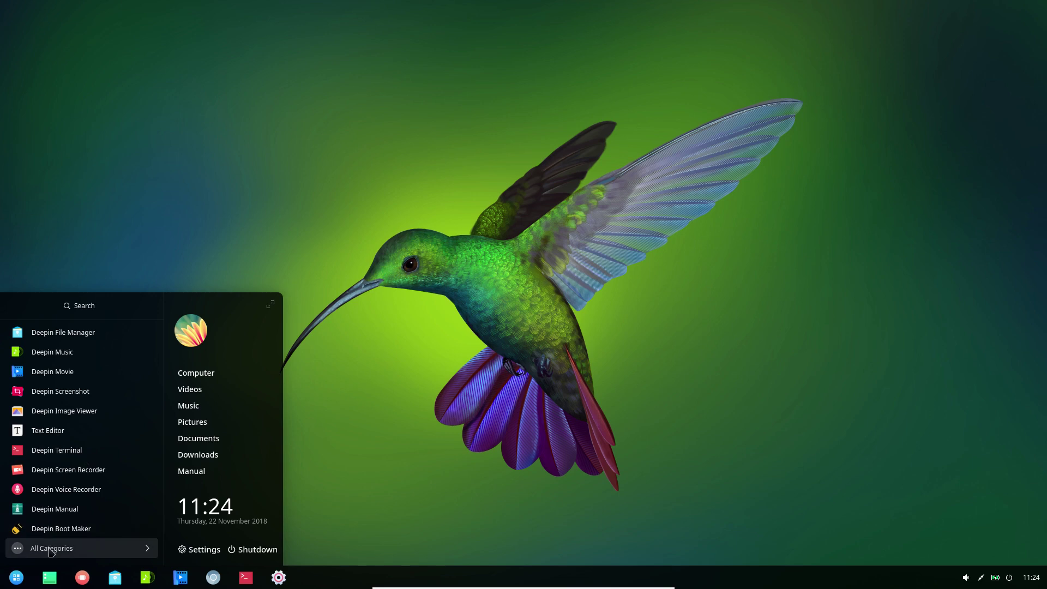
pyautogui.click(51, 549)
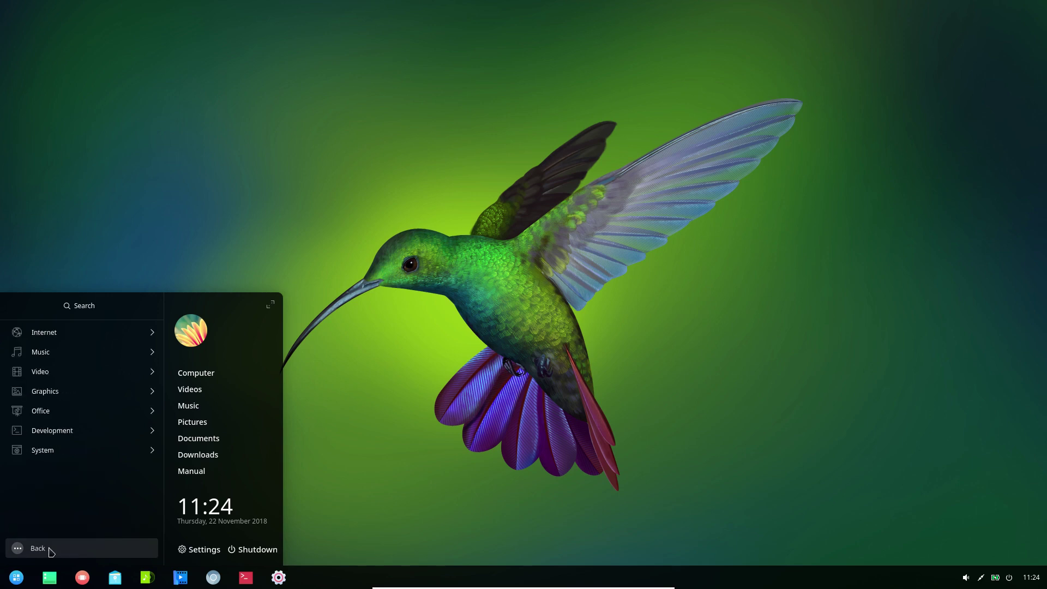
pyautogui.click(98, 332)
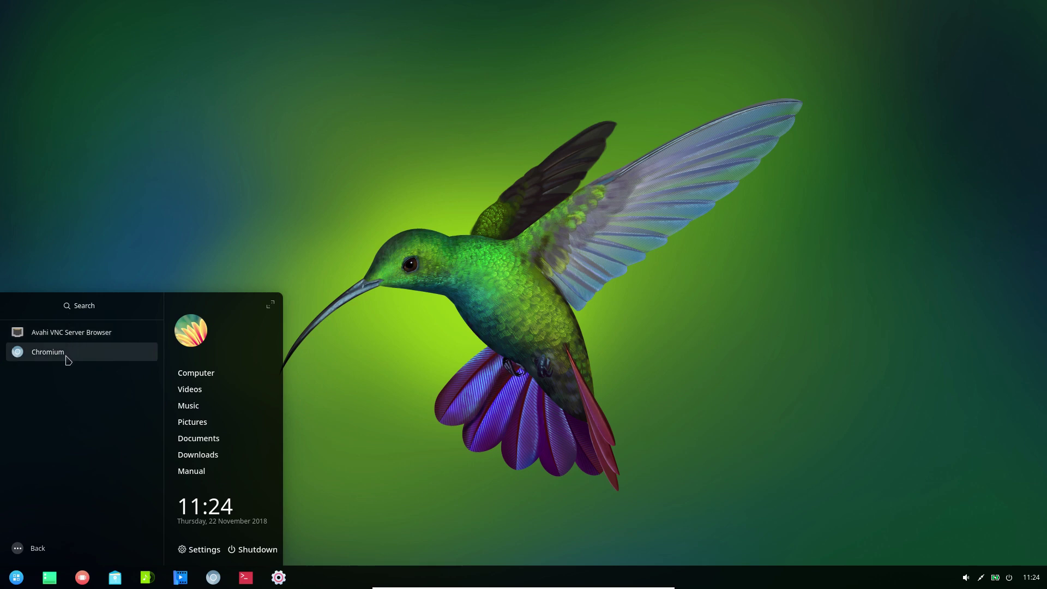
pyautogui.click(68, 359)
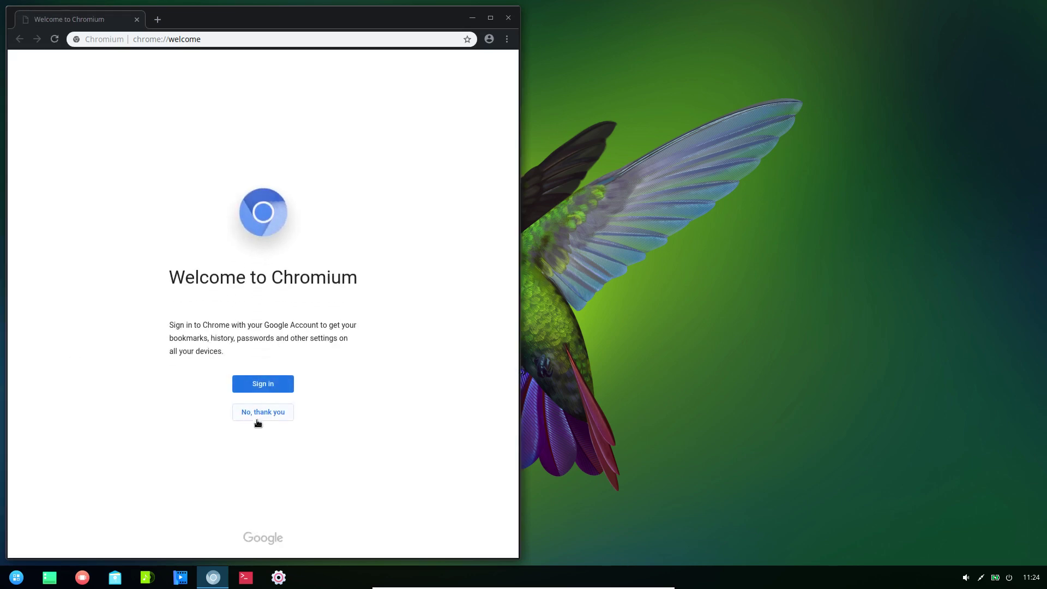
# - Decline Chromium sign-in, widen the window, view About Chromium (version 70.0.3538.67), then close it
pyautogui.click(255, 418)
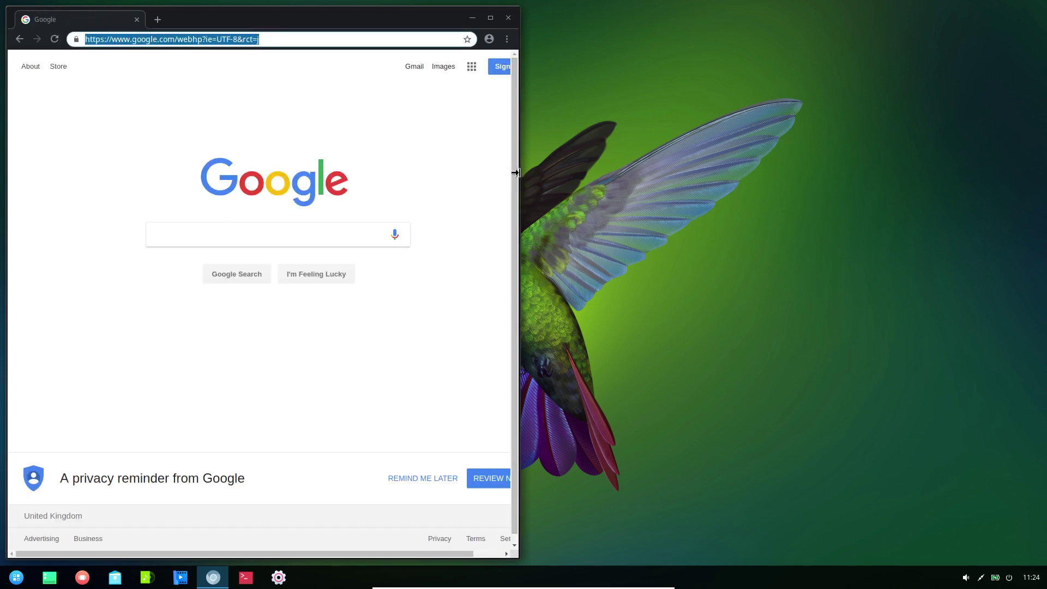
pyautogui.moveTo(515, 172); pyautogui.dragTo(715, 172)
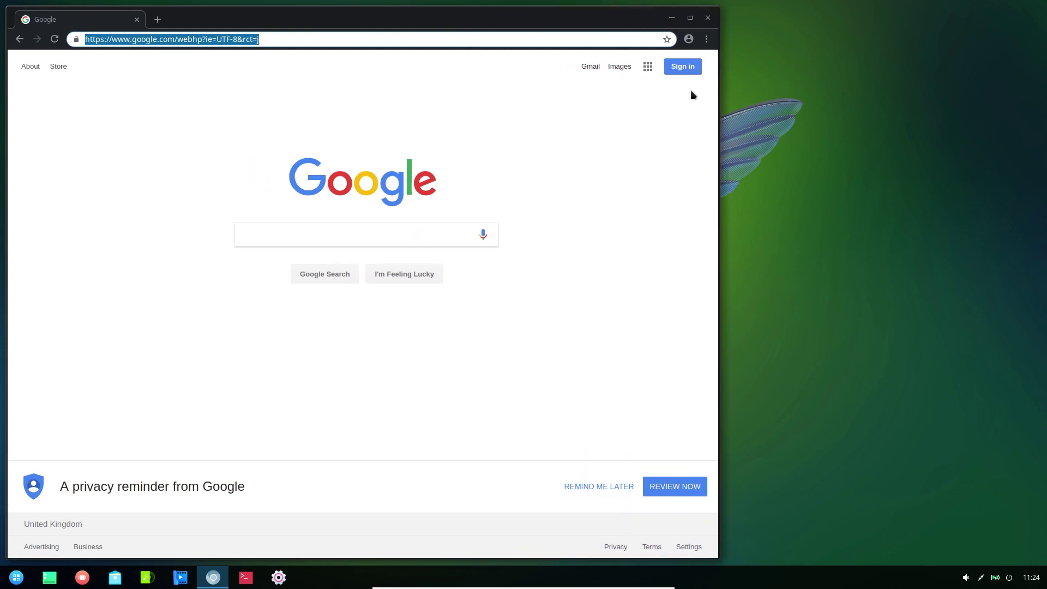
pyautogui.click(708, 40)
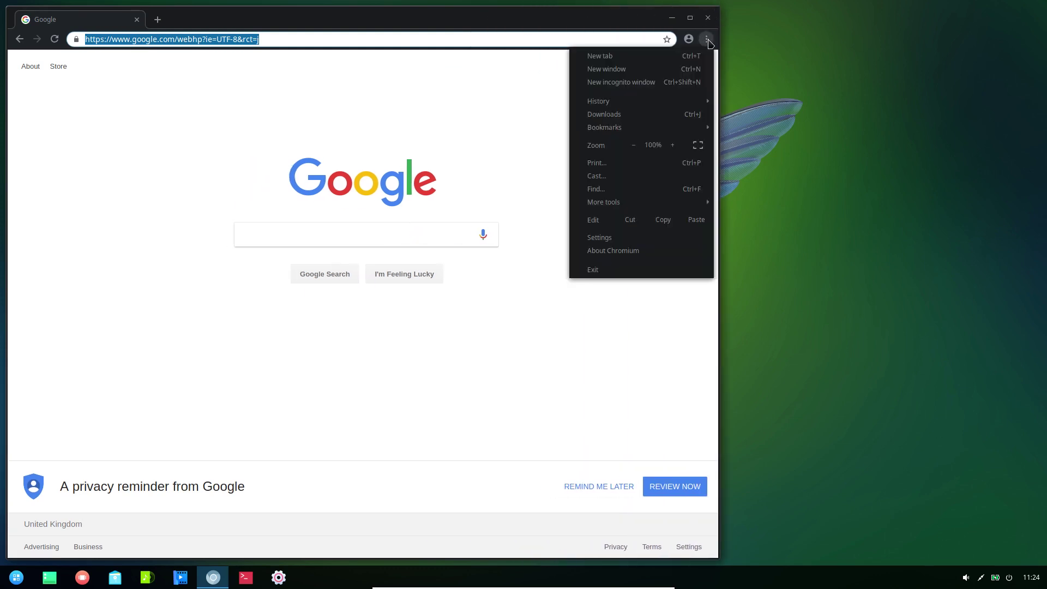
pyautogui.moveTo(657, 134)
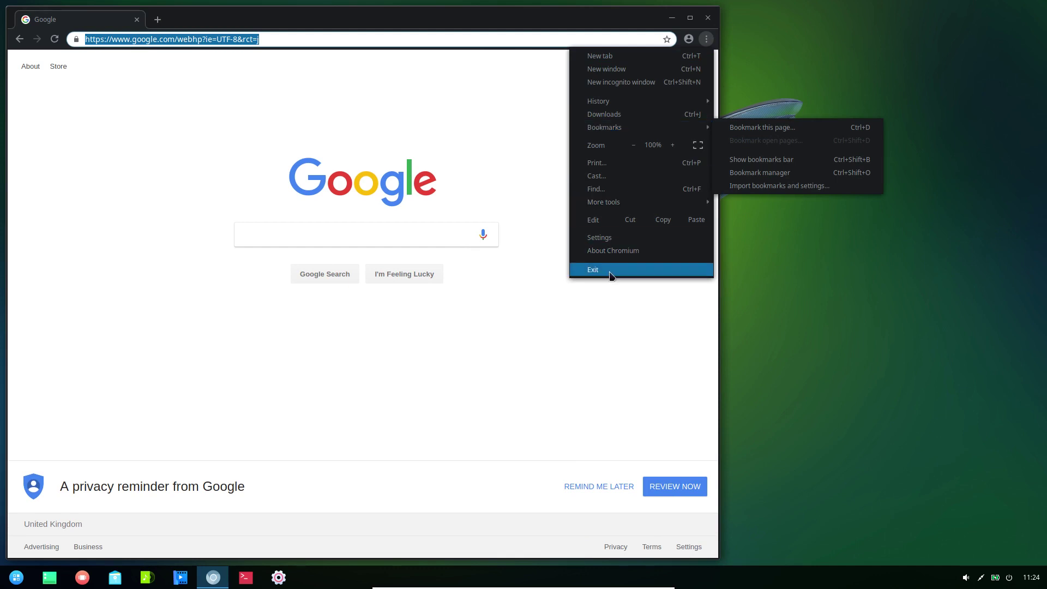
pyautogui.click(606, 252)
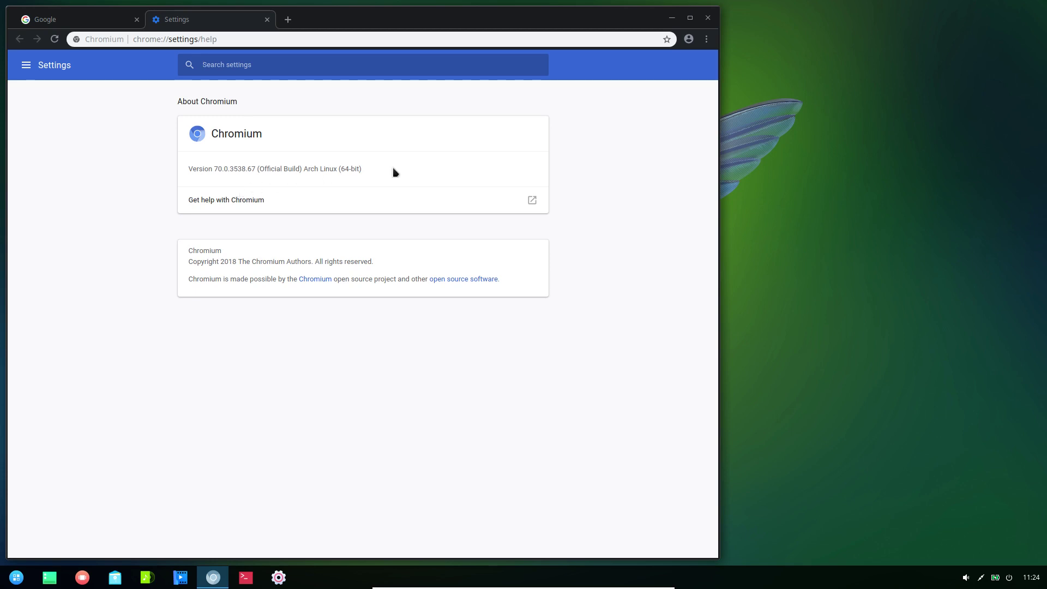
pyautogui.click(710, 19)
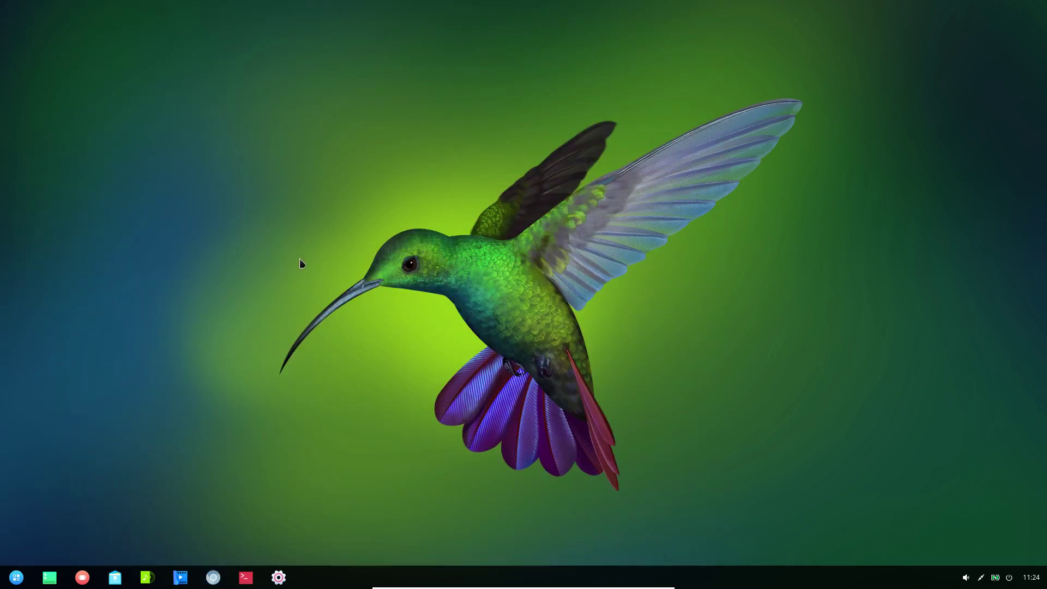
pyautogui.click(18, 580)
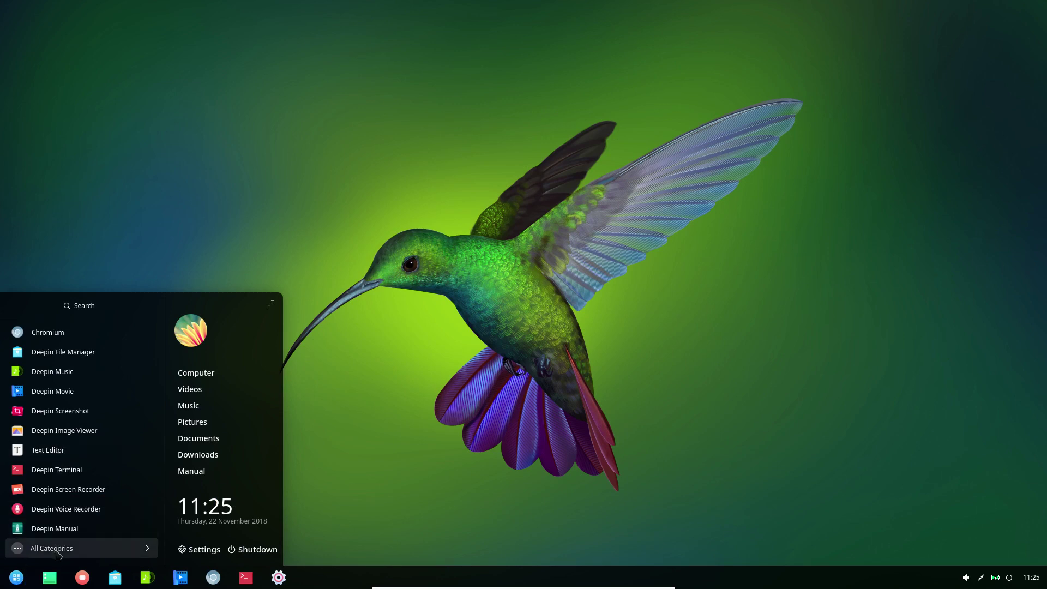
pyautogui.click(57, 552)
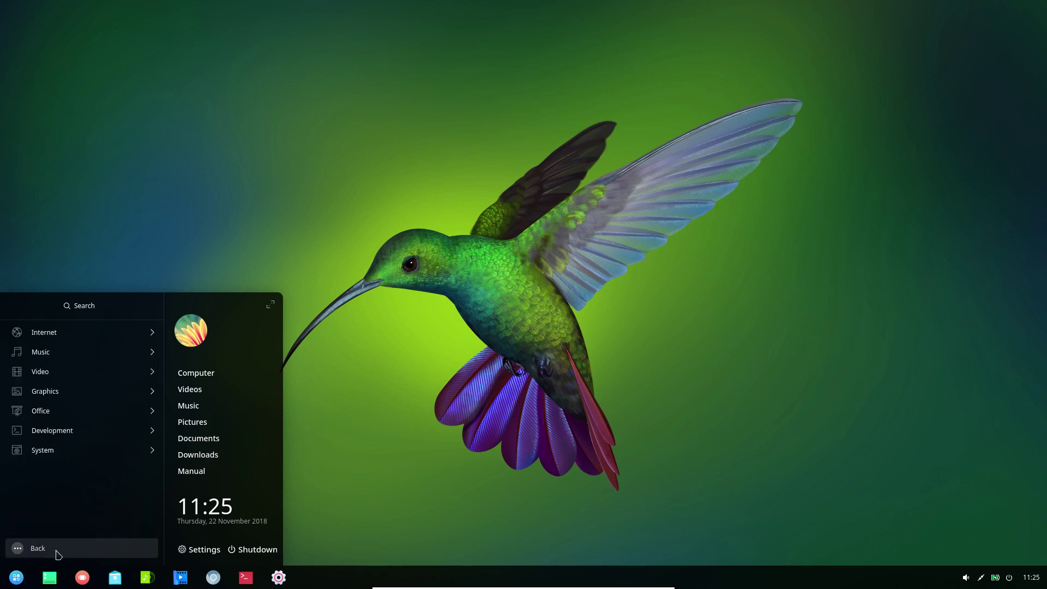
pyautogui.click(86, 354)
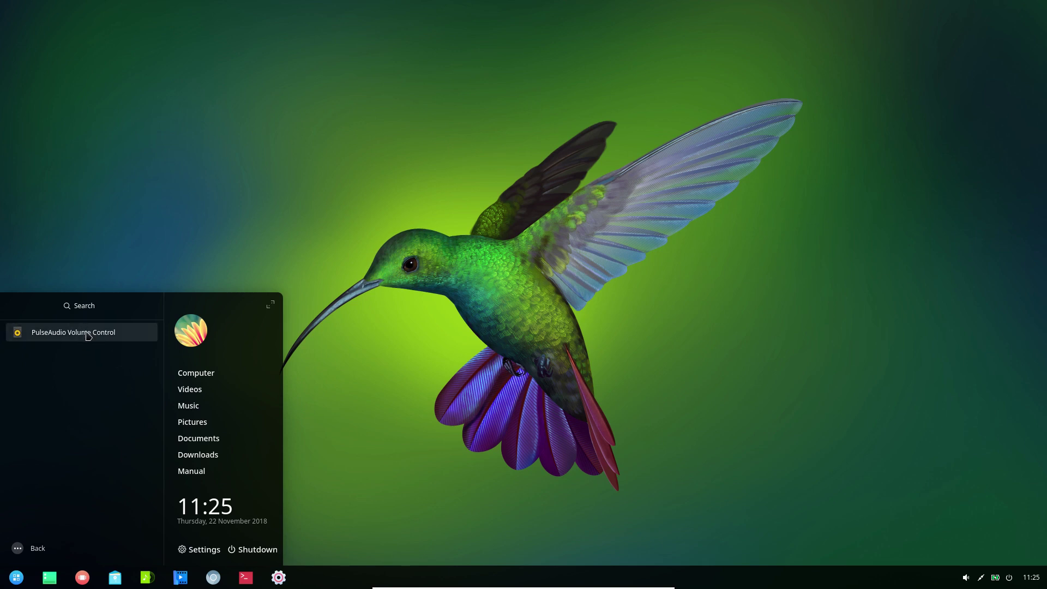
pyautogui.click(88, 334)
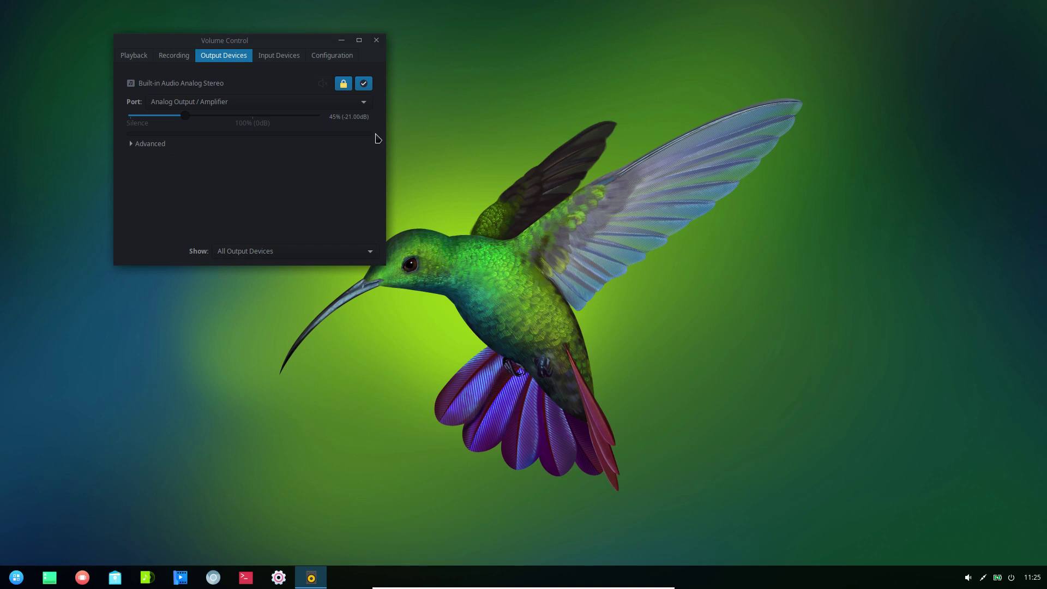
pyautogui.moveTo(383, 135); pyautogui.dragTo(678, 100)
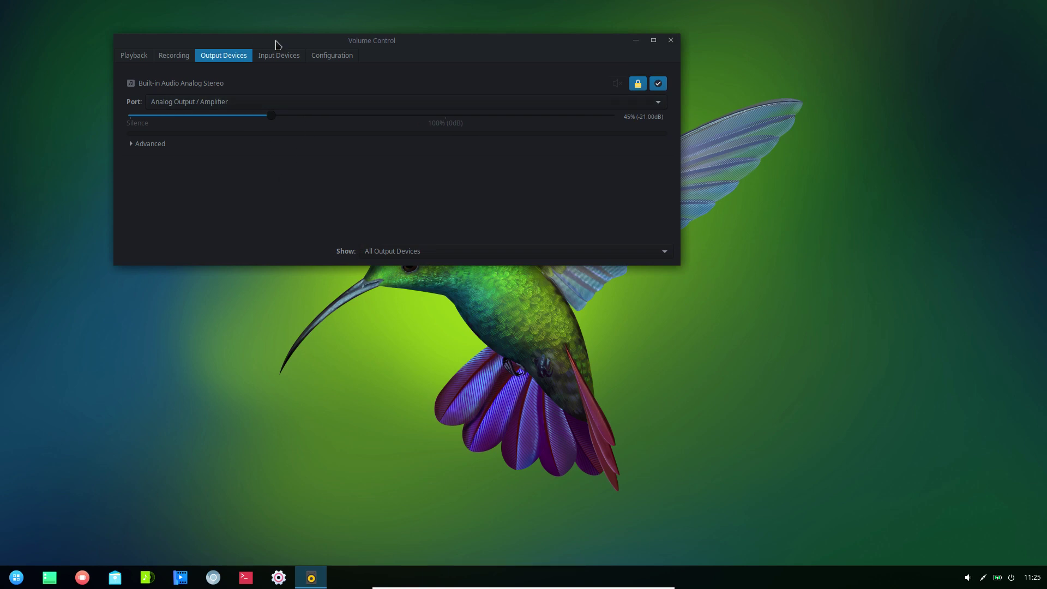
pyautogui.click(282, 56)
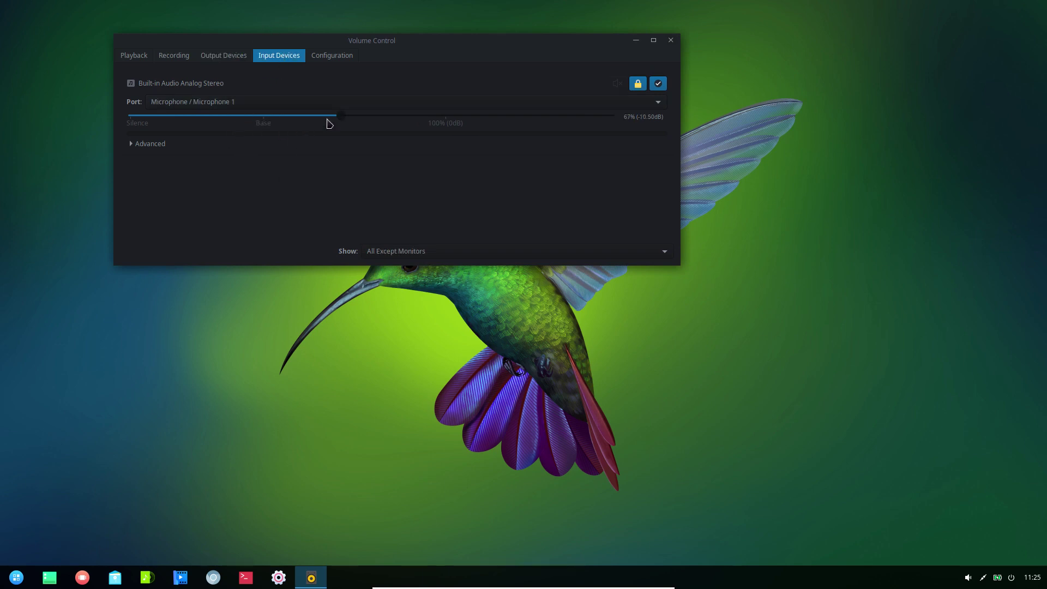
pyautogui.click(672, 41)
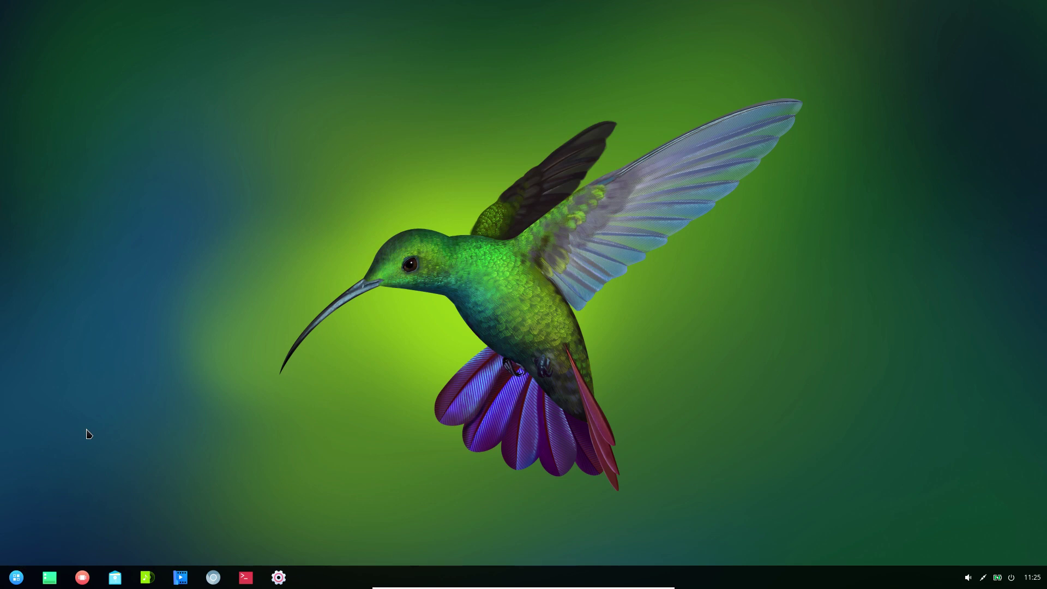
# - Launch Deepin Music from the Video category and check its About info (version 3.1)
pyautogui.click(16, 579)
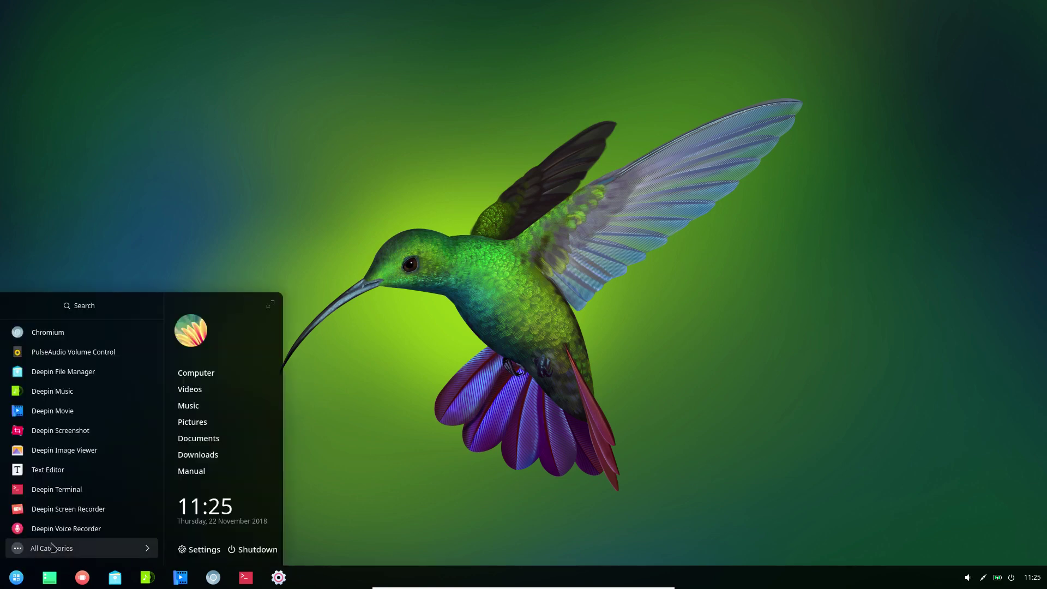
pyautogui.click(52, 548)
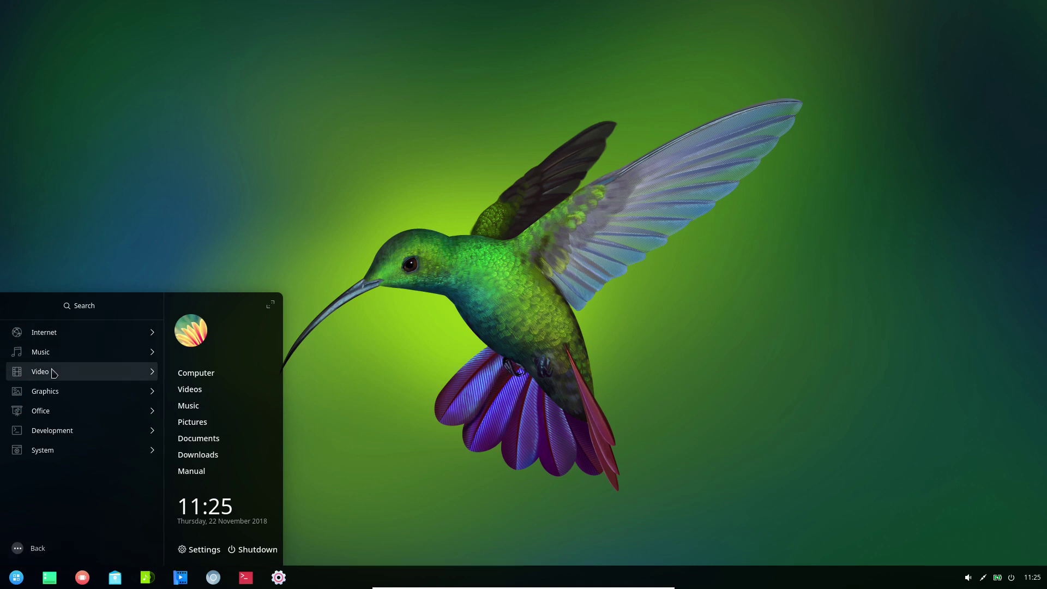
pyautogui.click(54, 373)
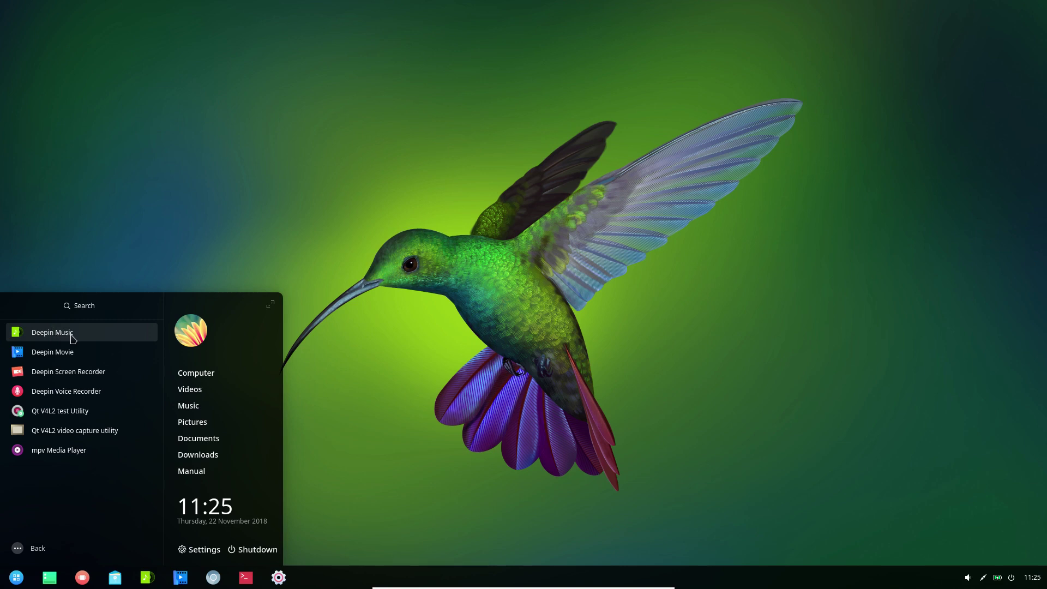
pyautogui.click(73, 336)
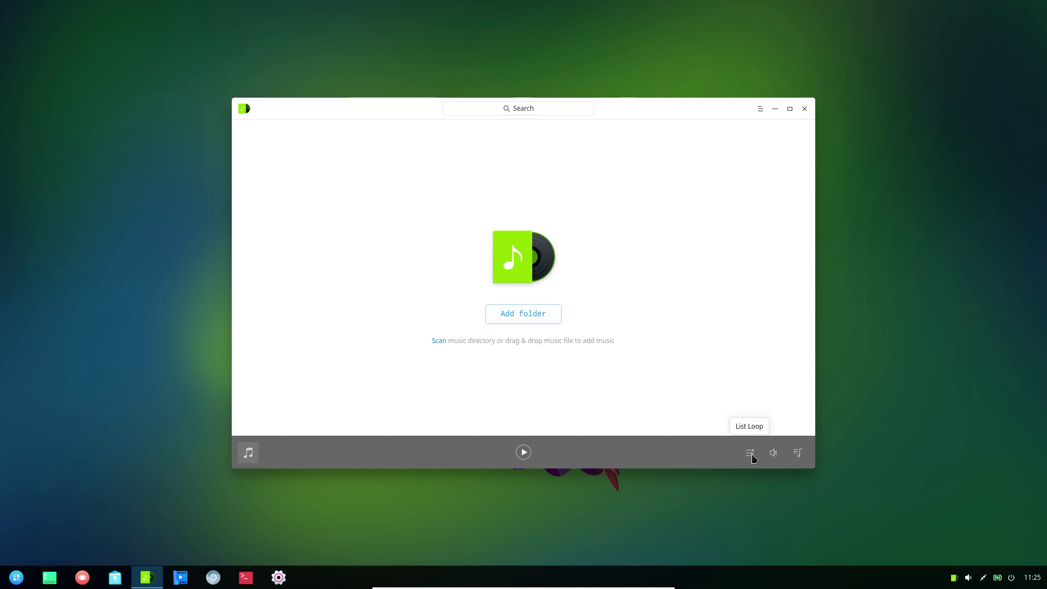
pyautogui.click(760, 112)
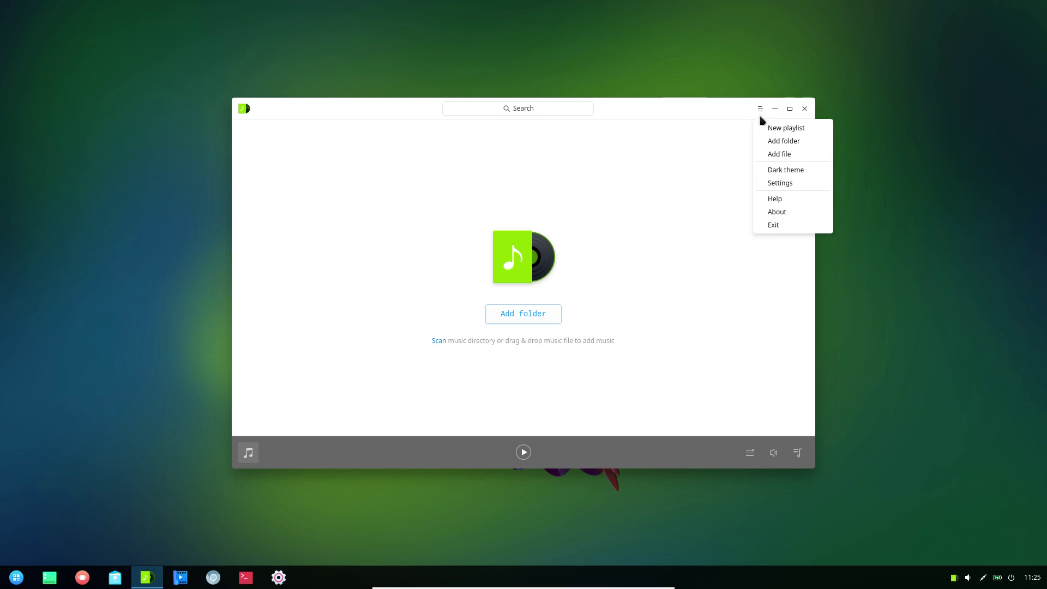
pyautogui.click(796, 218)
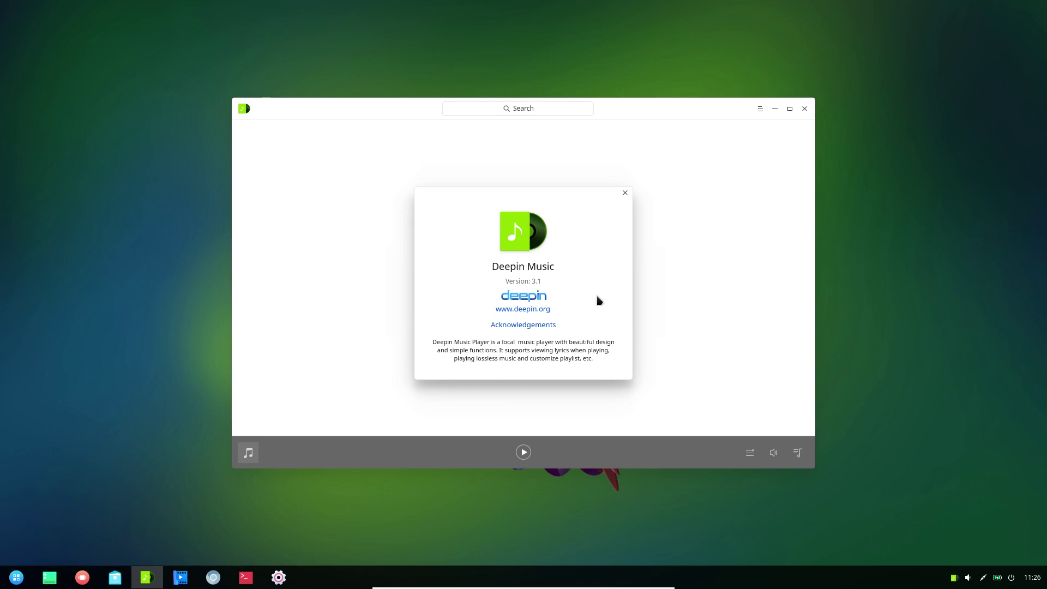
pyautogui.click(626, 194)
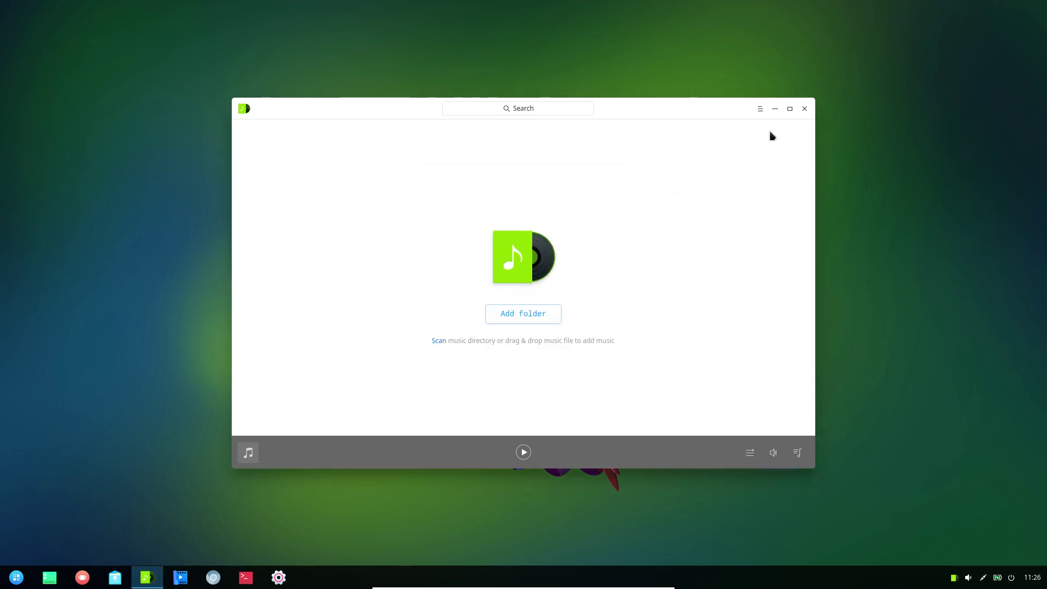
# - Close Deepin Music choosing Exit with Never ask again ticked
pyautogui.click(805, 112)
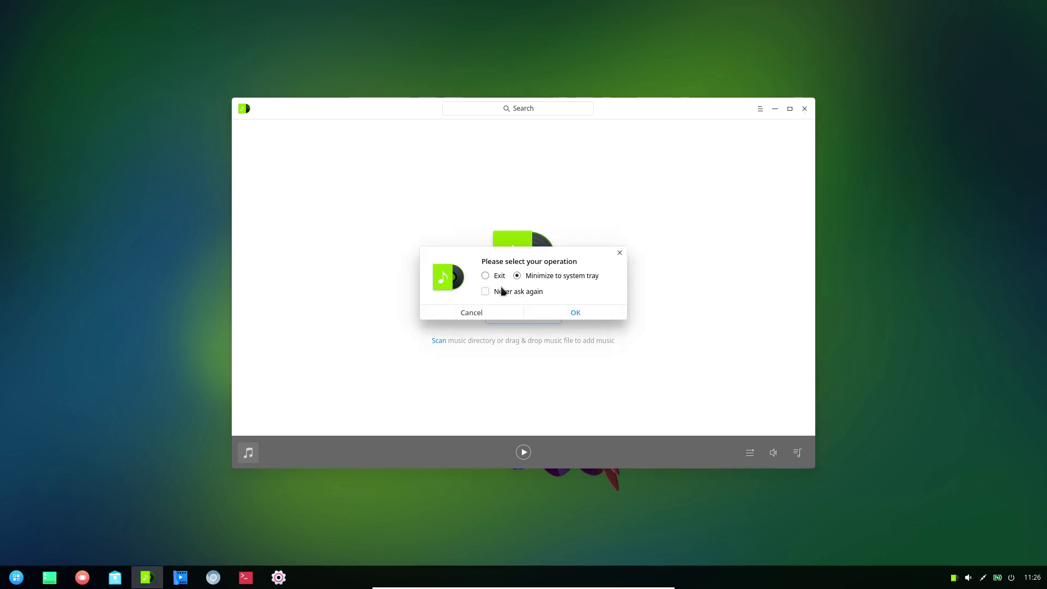
pyautogui.click(485, 275)
pyautogui.click(486, 293)
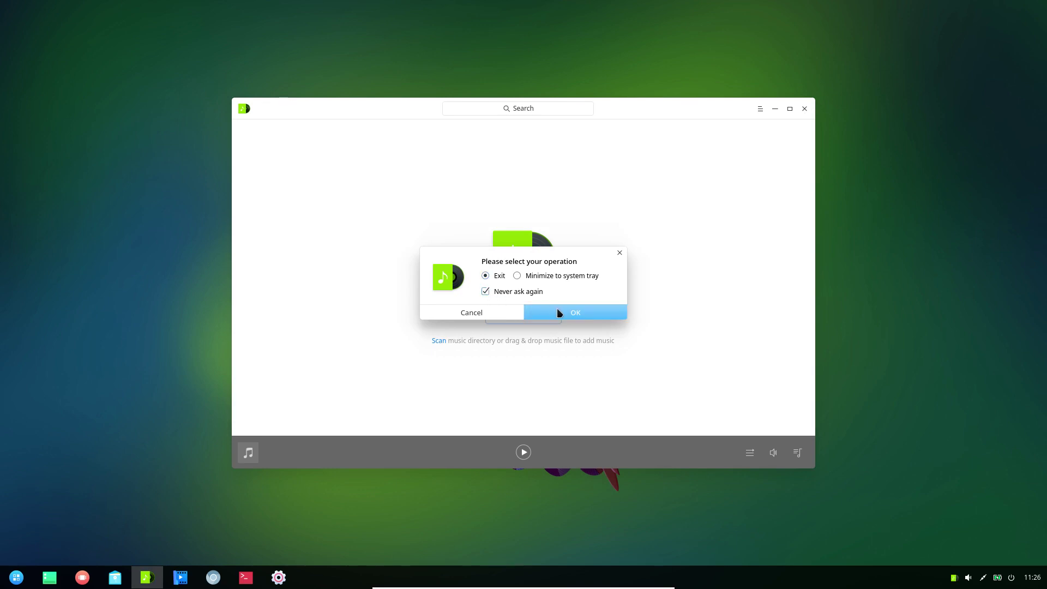
pyautogui.click(557, 309)
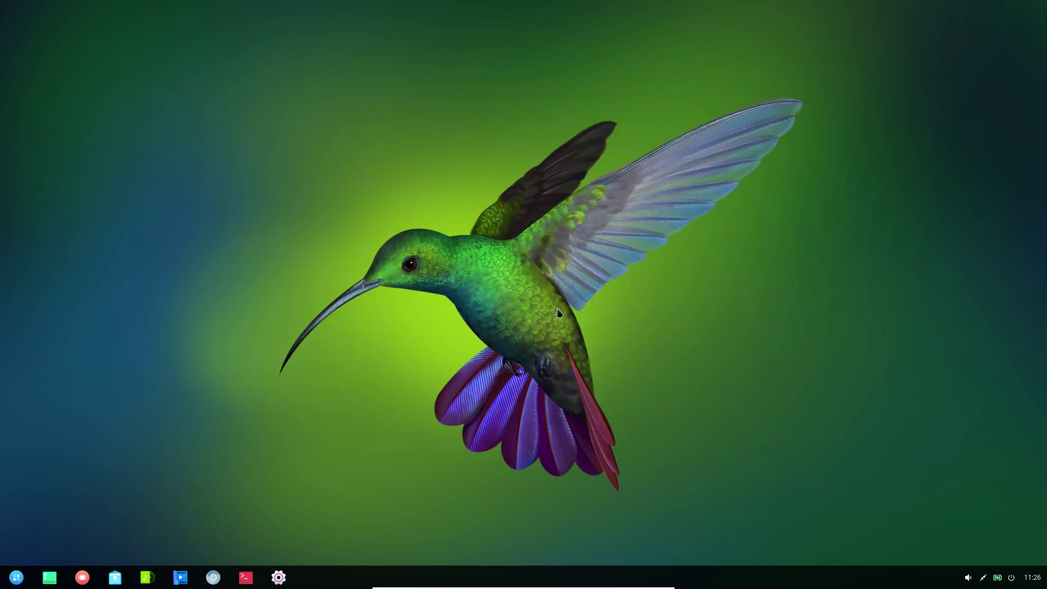
pyautogui.click(17, 582)
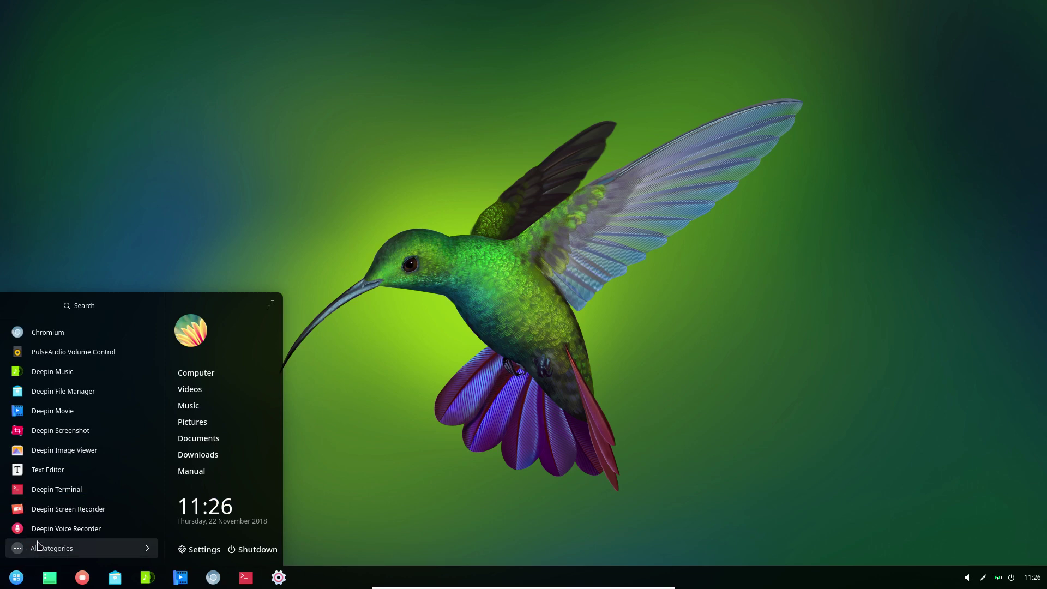
pyautogui.click(47, 551)
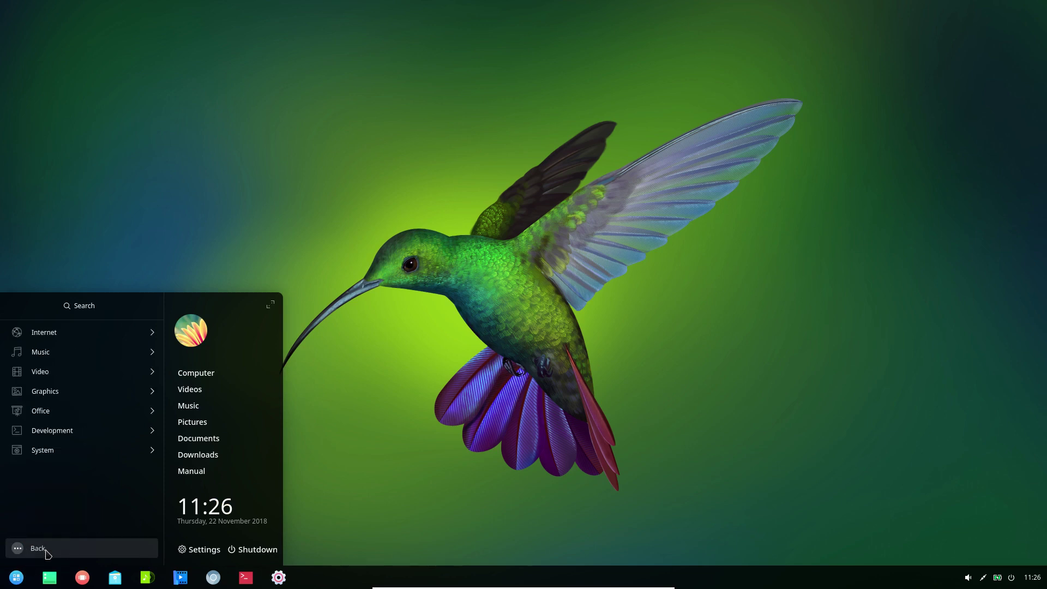
pyautogui.click(78, 373)
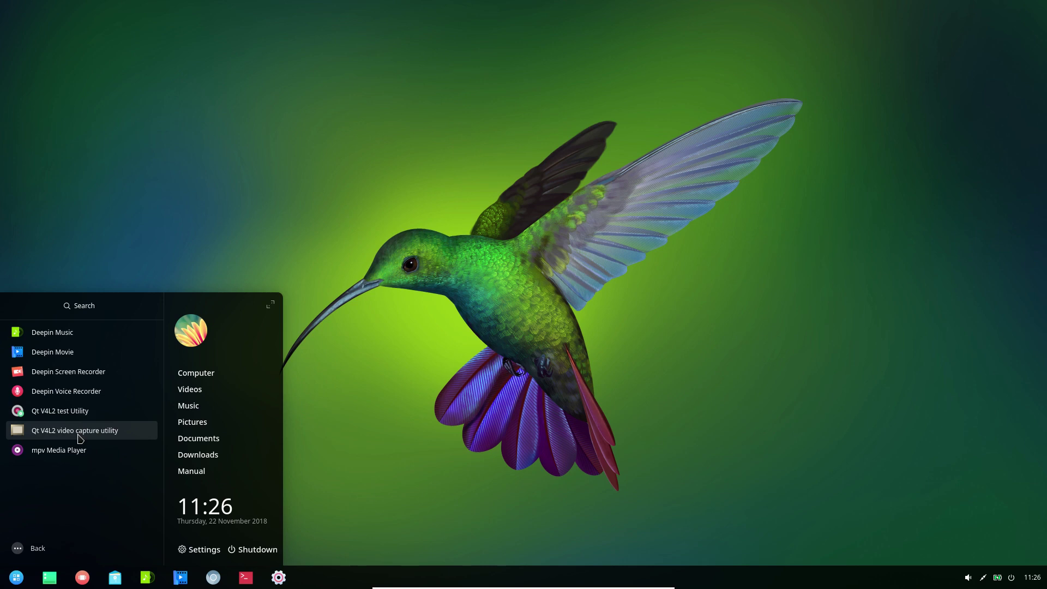
pyautogui.click(79, 454)
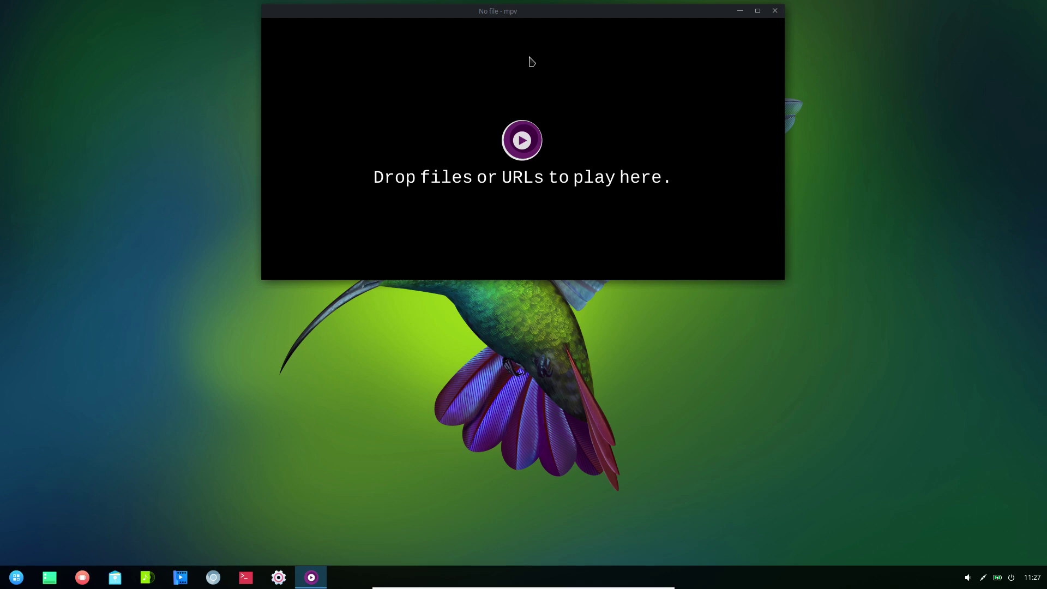
pyautogui.doubleClick(496, 108)
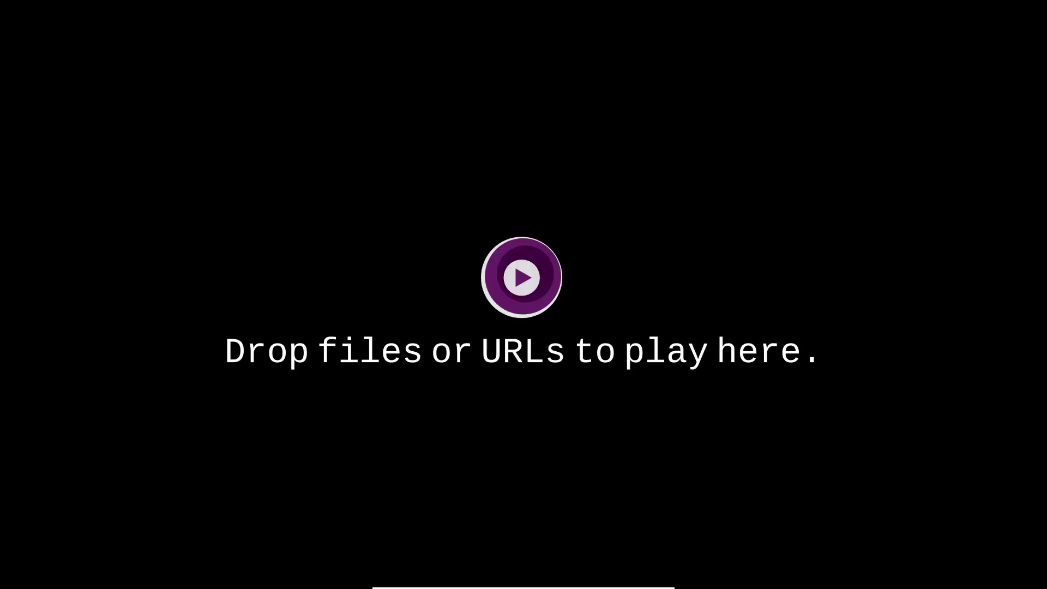
pyautogui.doubleClick(496, 108)
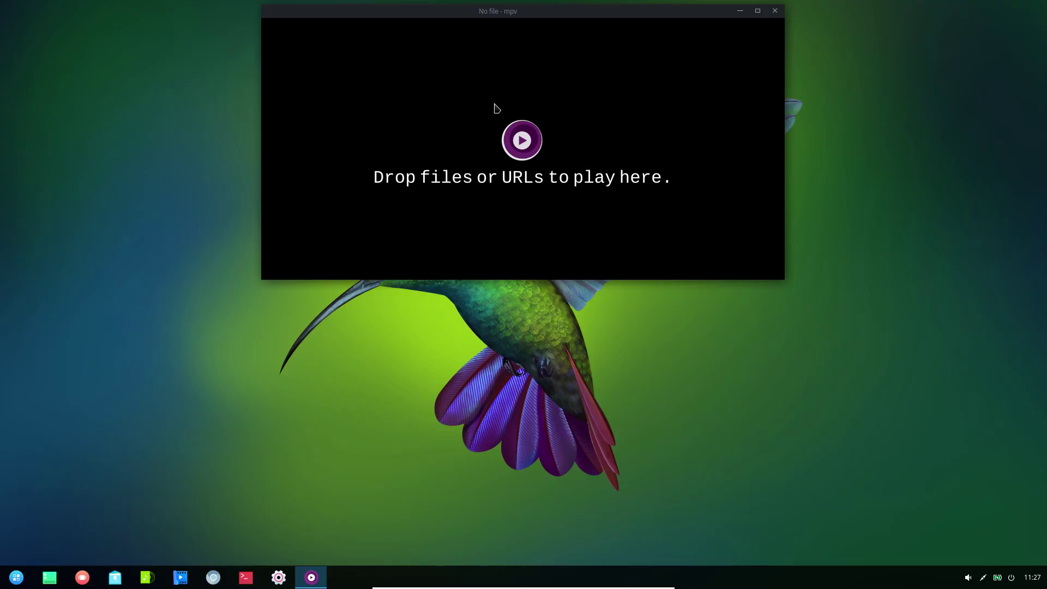
pyautogui.click(775, 11)
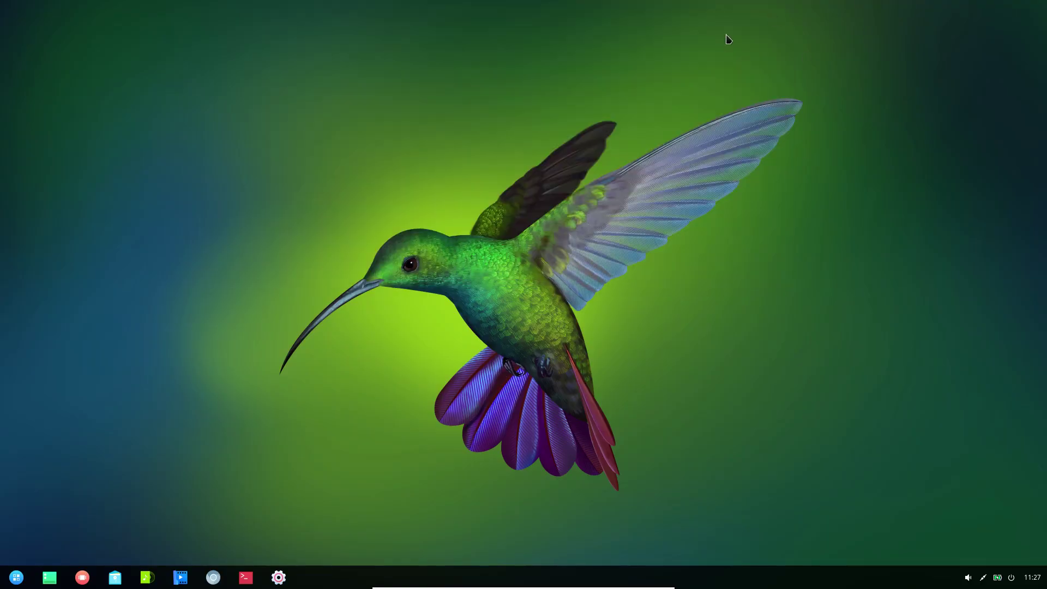
pyautogui.click(15, 578)
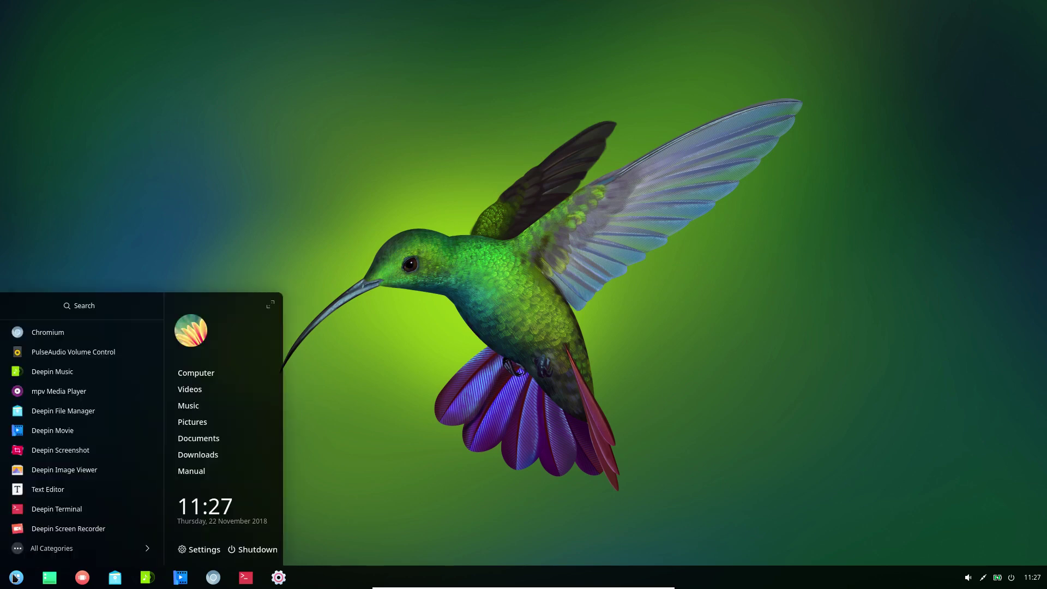
# - Launch Deepin Image Viewer from the launcher's Graphics category
pyautogui.click(32, 549)
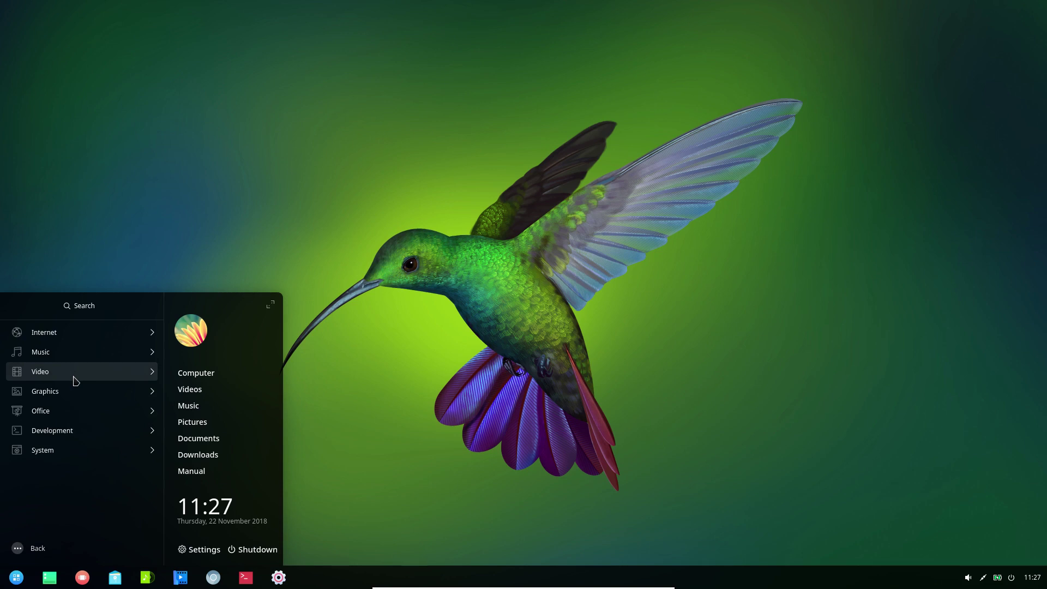
pyautogui.click(74, 376)
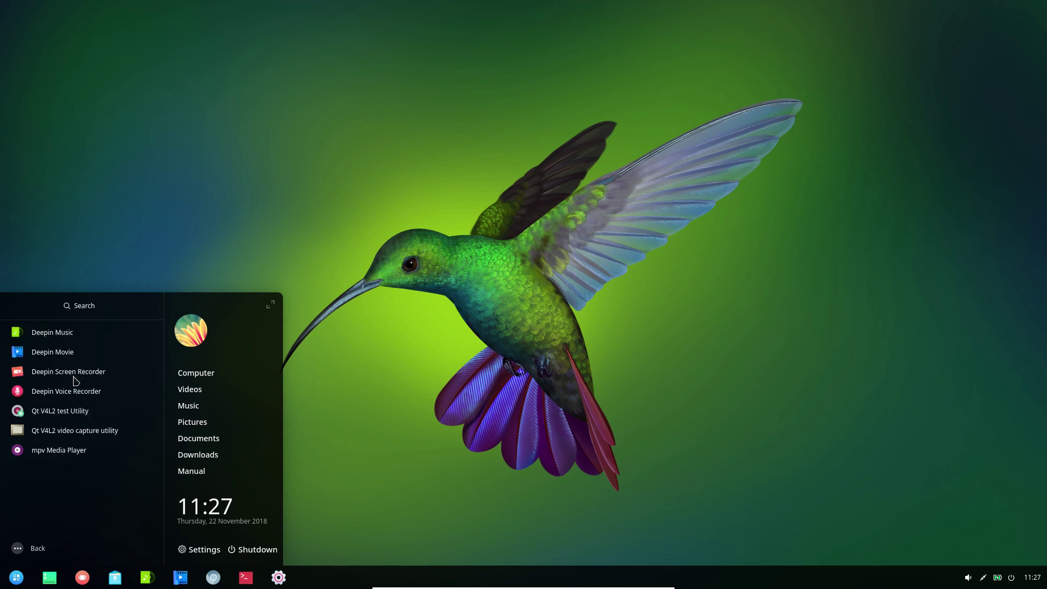
pyautogui.click(20, 551)
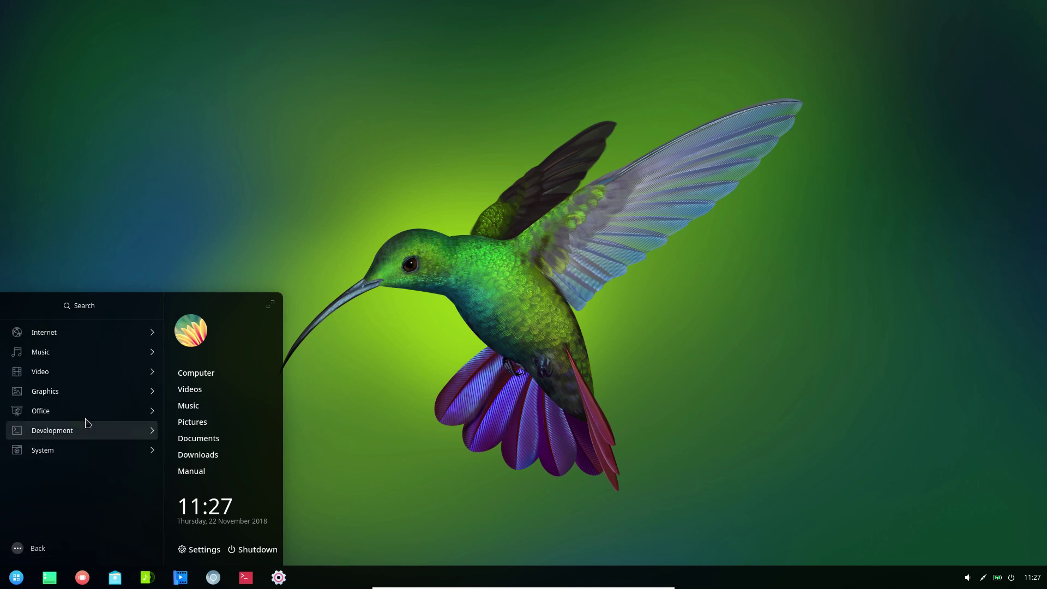
pyautogui.click(103, 391)
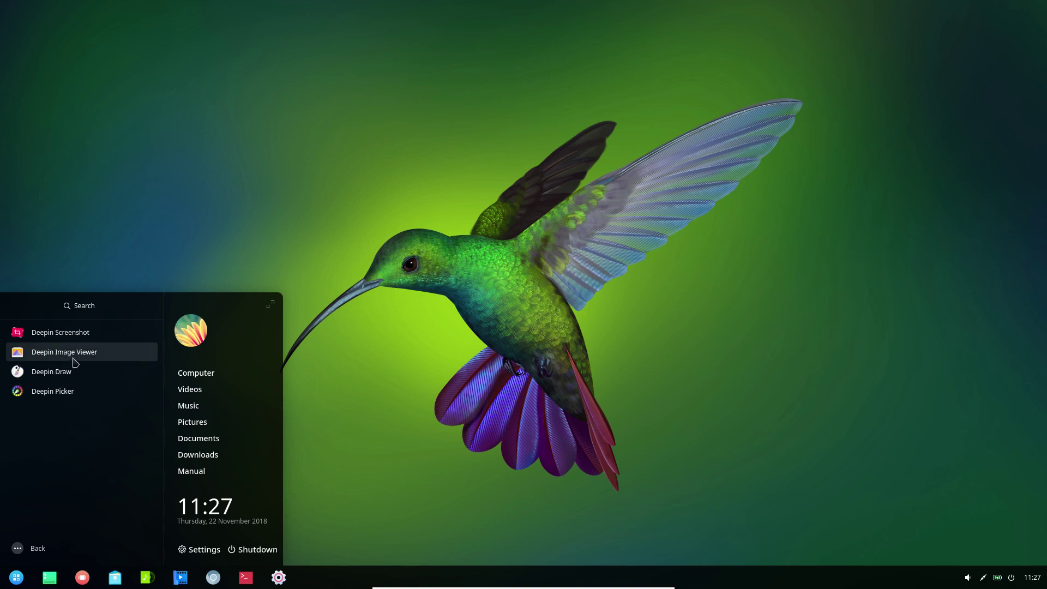
pyautogui.click(73, 357)
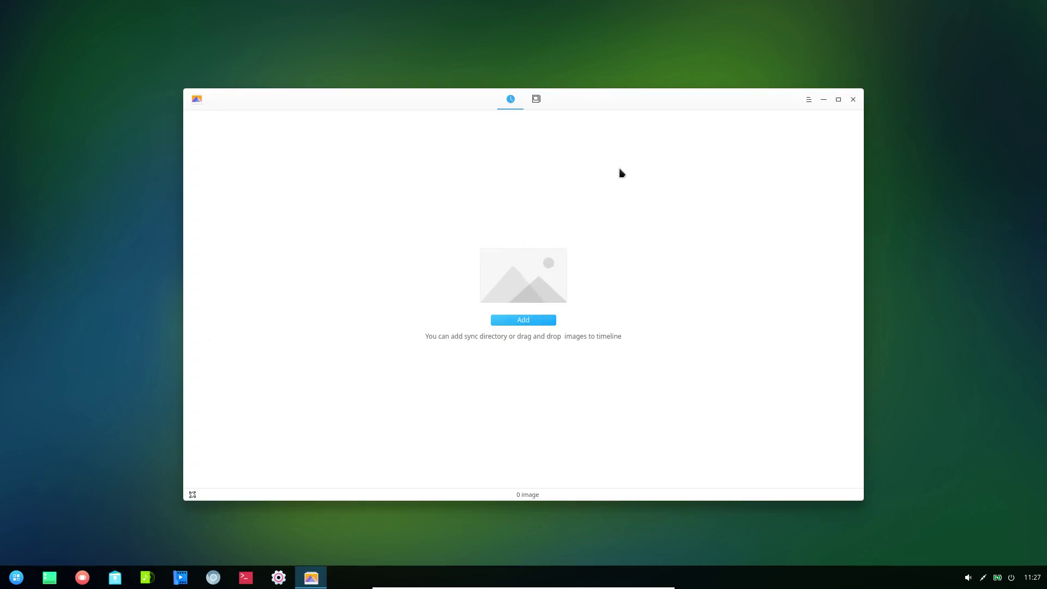
# - View the Image Viewer's About dialog showing version 1.2, then close the viewer
pyautogui.click(807, 101)
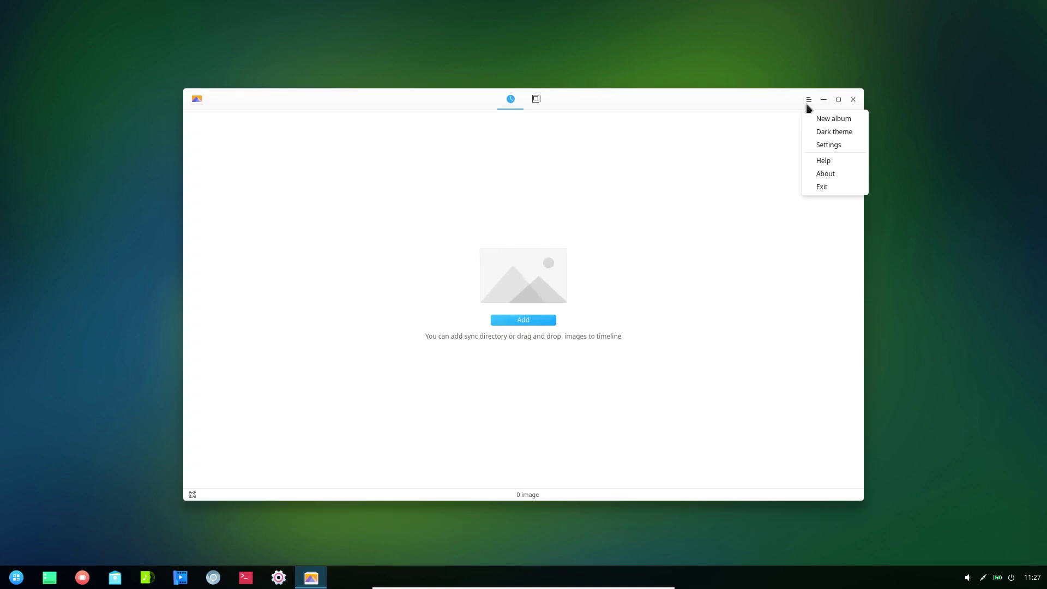
pyautogui.click(822, 174)
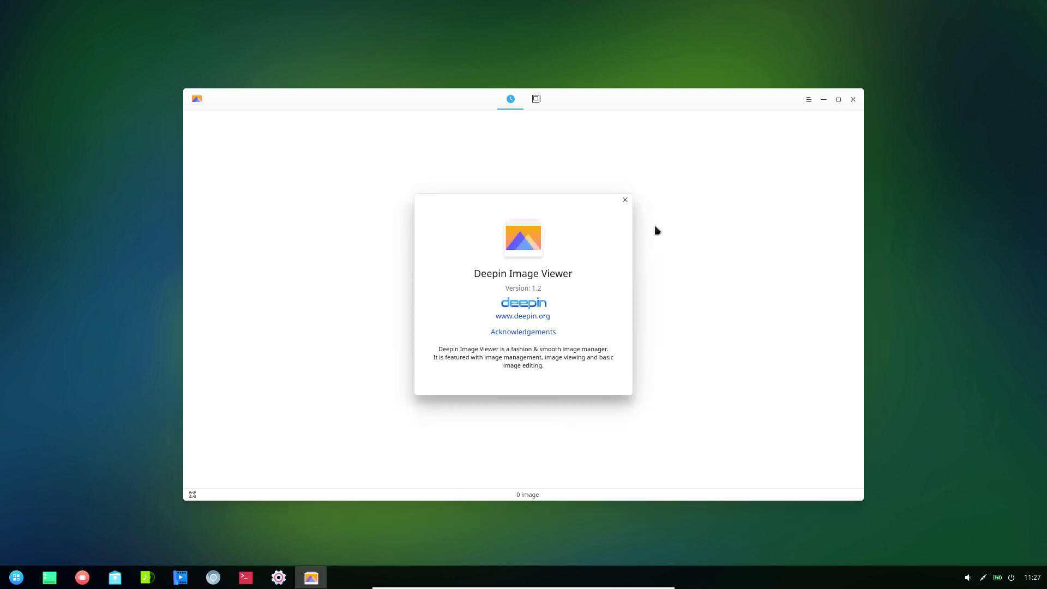
pyautogui.click(625, 200)
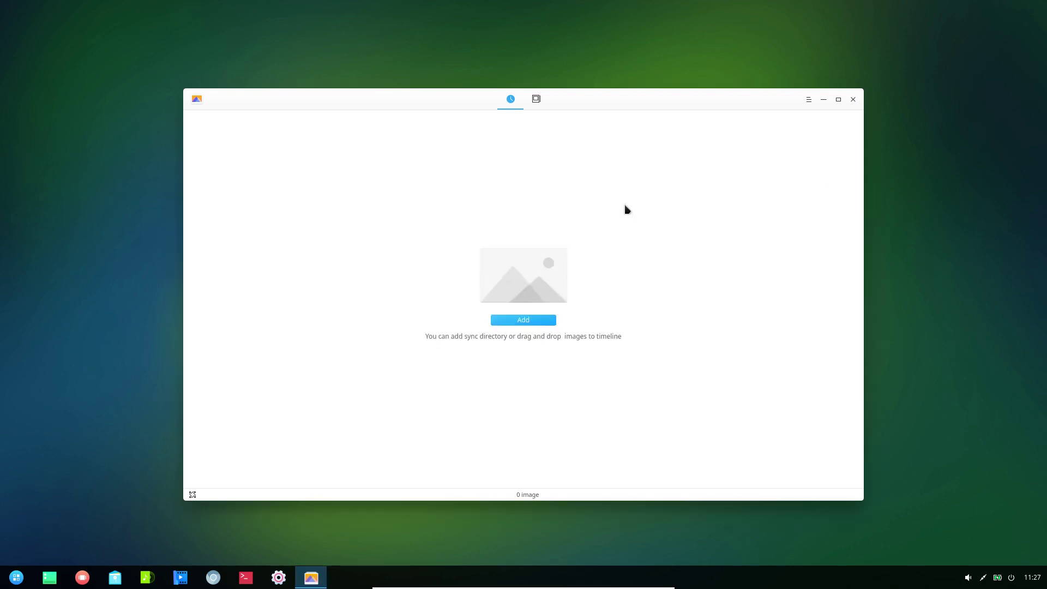
pyautogui.click(853, 99)
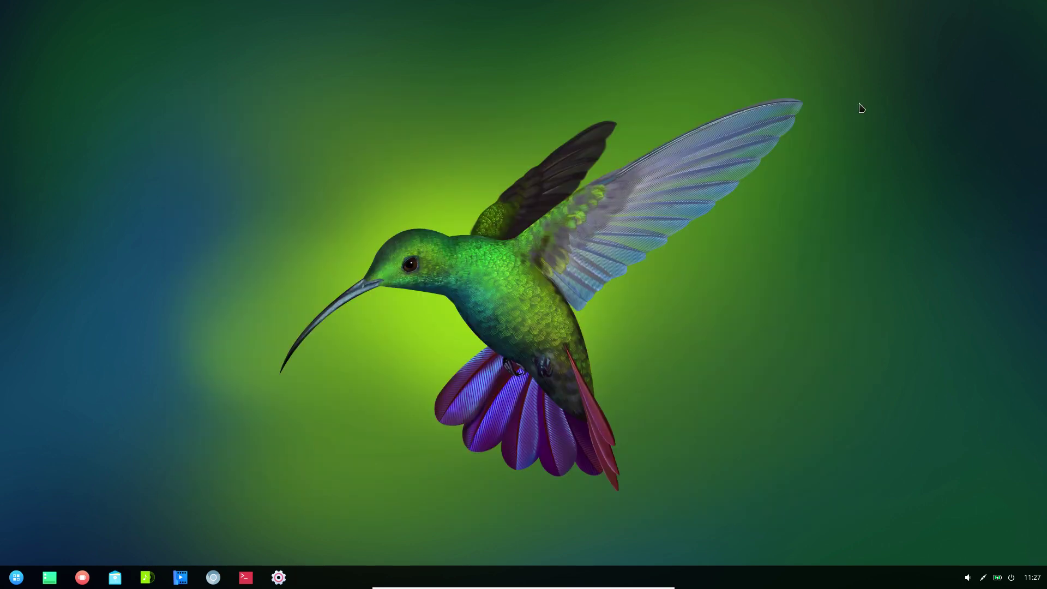
# - Launch Deepin Draw from the Graphics category and cancel an image import
pyautogui.click(18, 581)
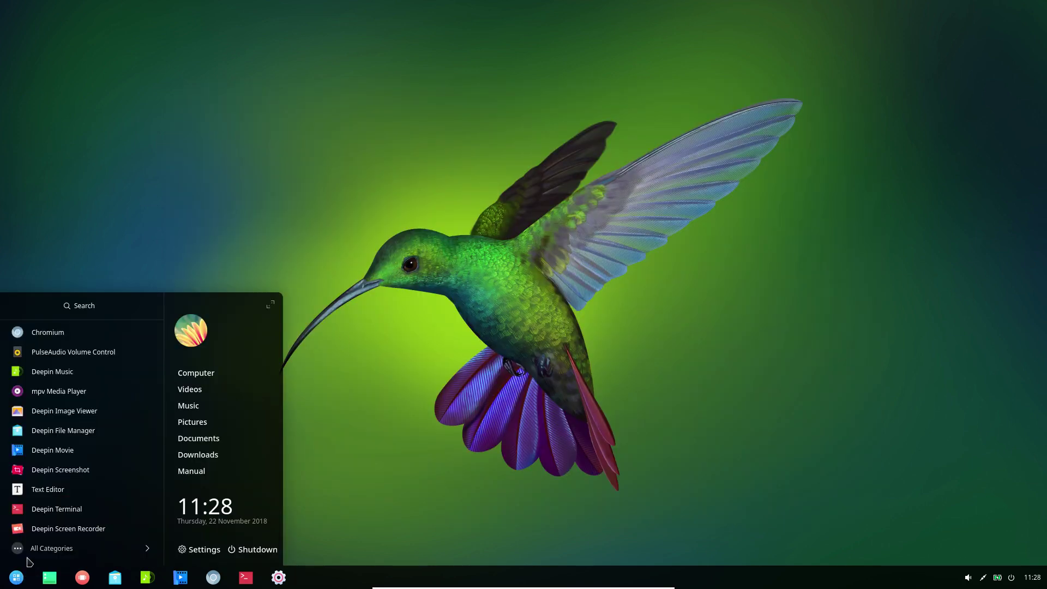
pyautogui.click(27, 549)
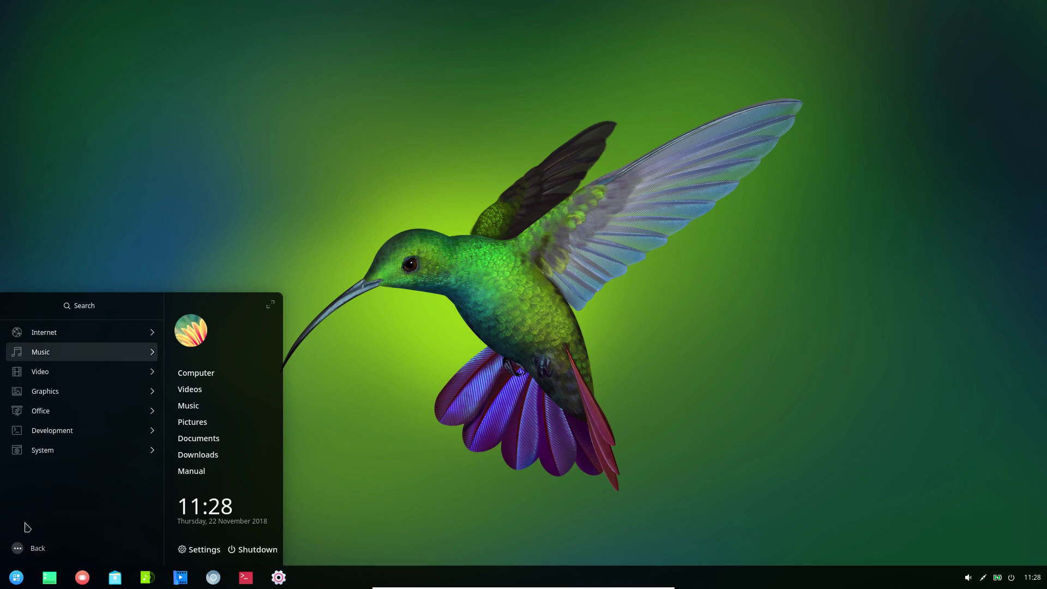
pyautogui.click(86, 397)
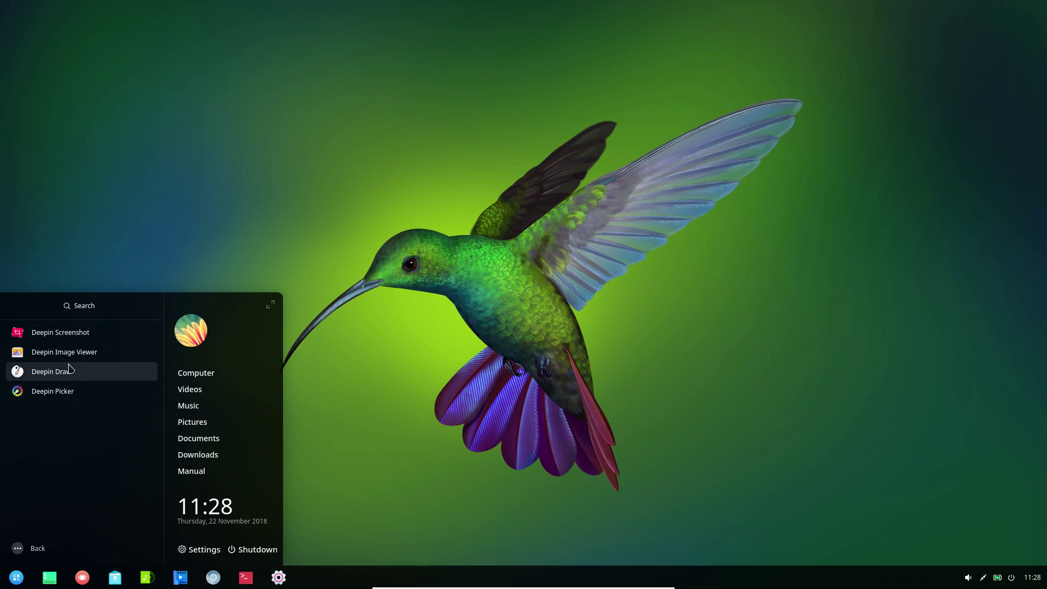
pyautogui.click(70, 374)
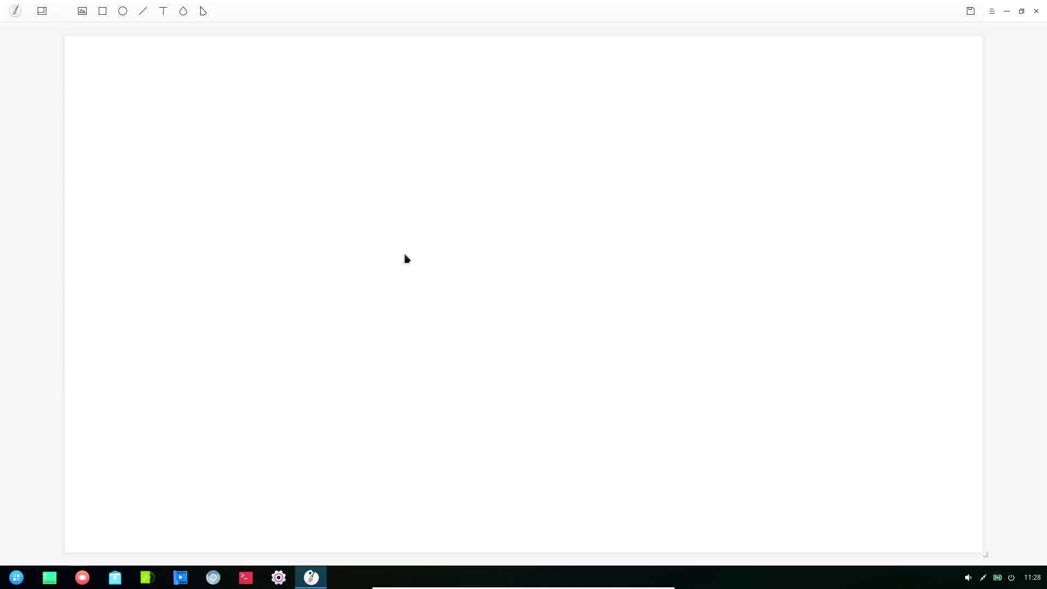
pyautogui.click(82, 12)
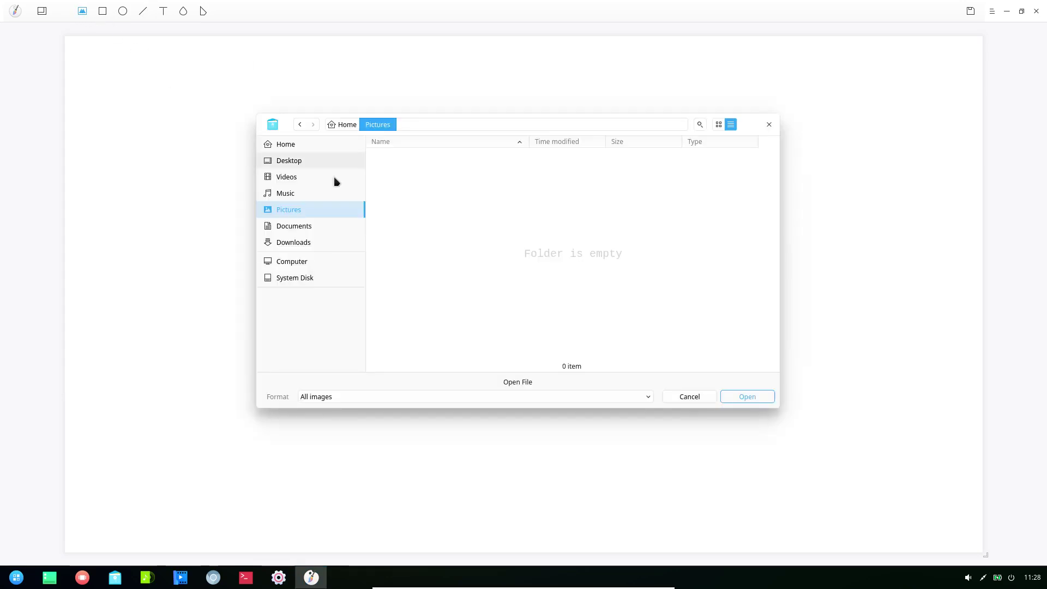
pyautogui.click(690, 398)
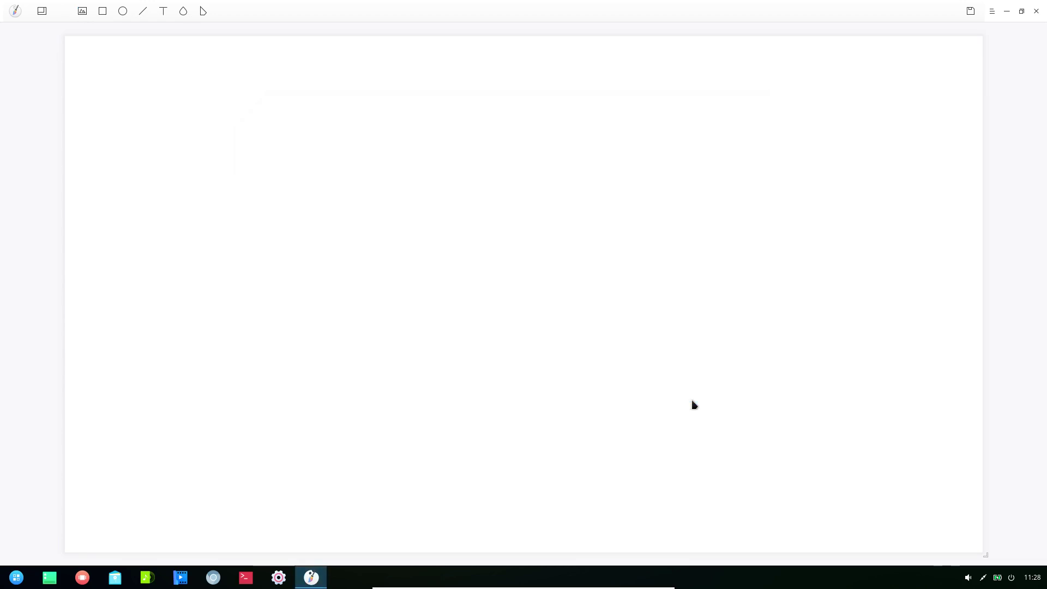
# - Check Deepin Draw's version 1.0 in About, then close it, discarding the blank canvas
pyautogui.click(993, 13)
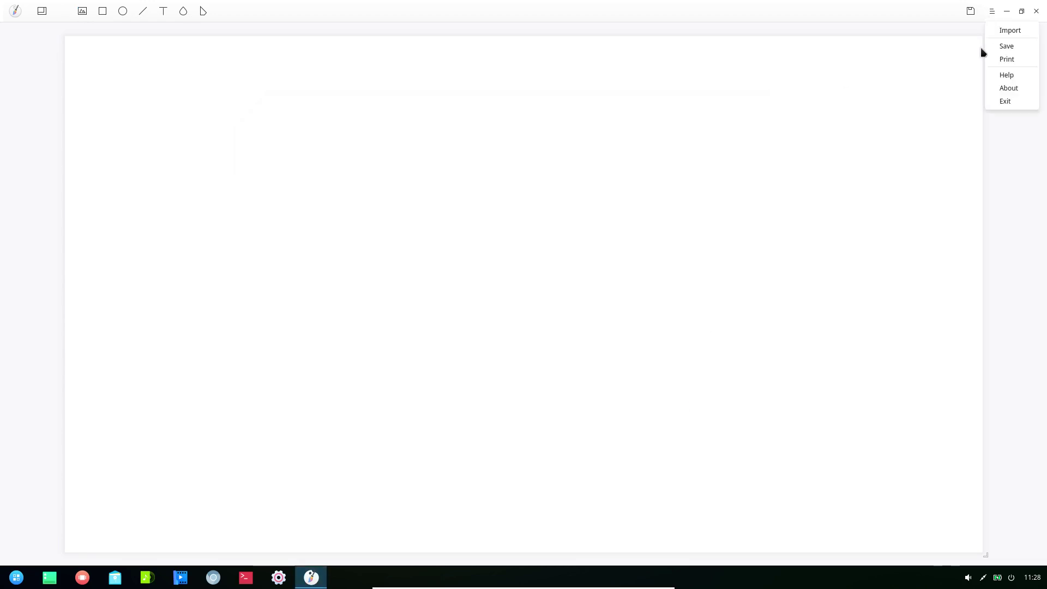
pyautogui.click(993, 96)
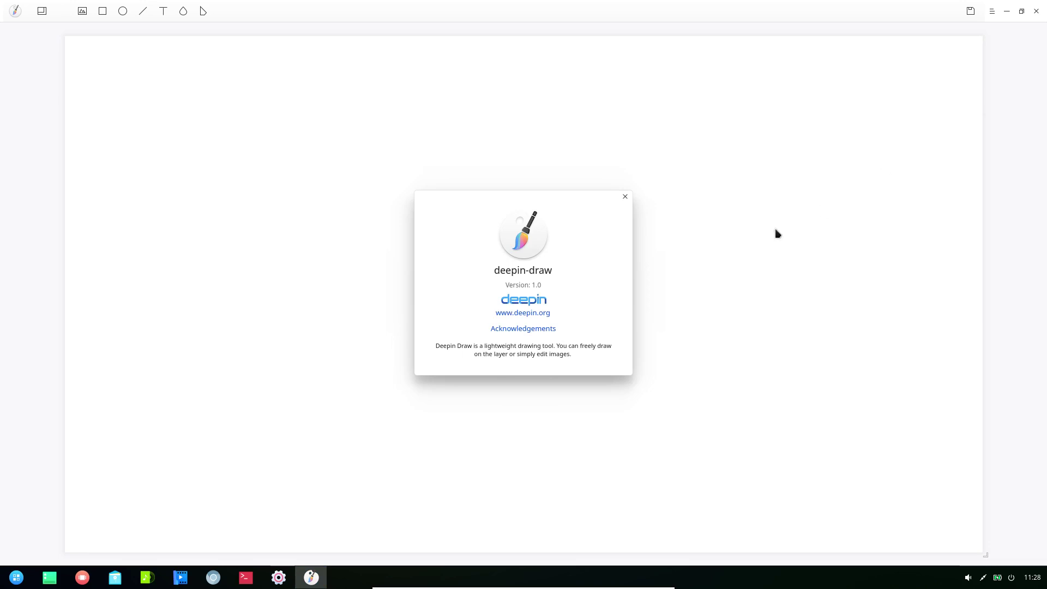
pyautogui.click(625, 199)
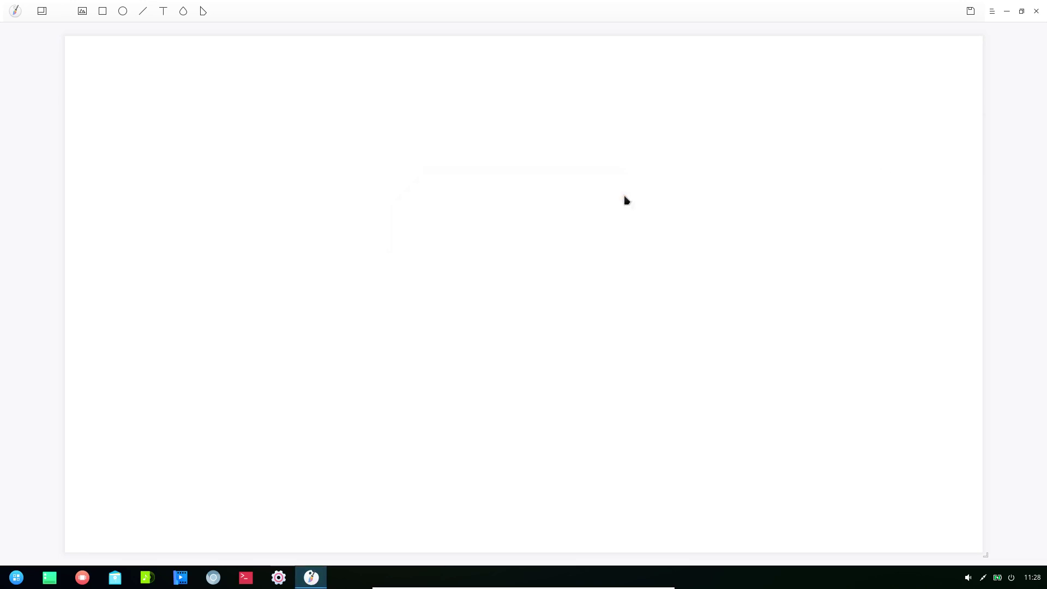
pyautogui.click(1034, 13)
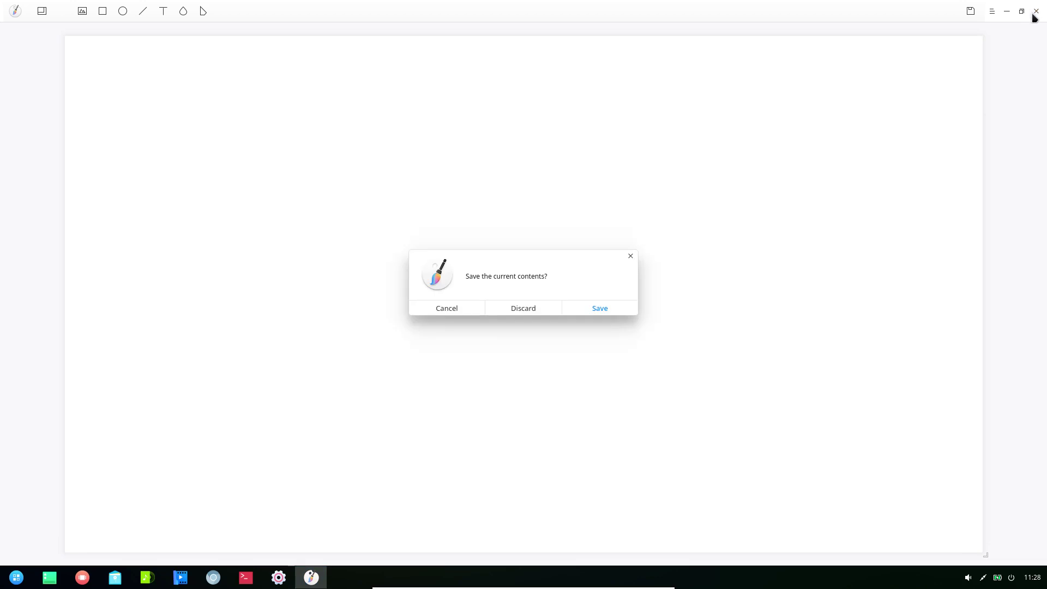
pyautogui.click(518, 309)
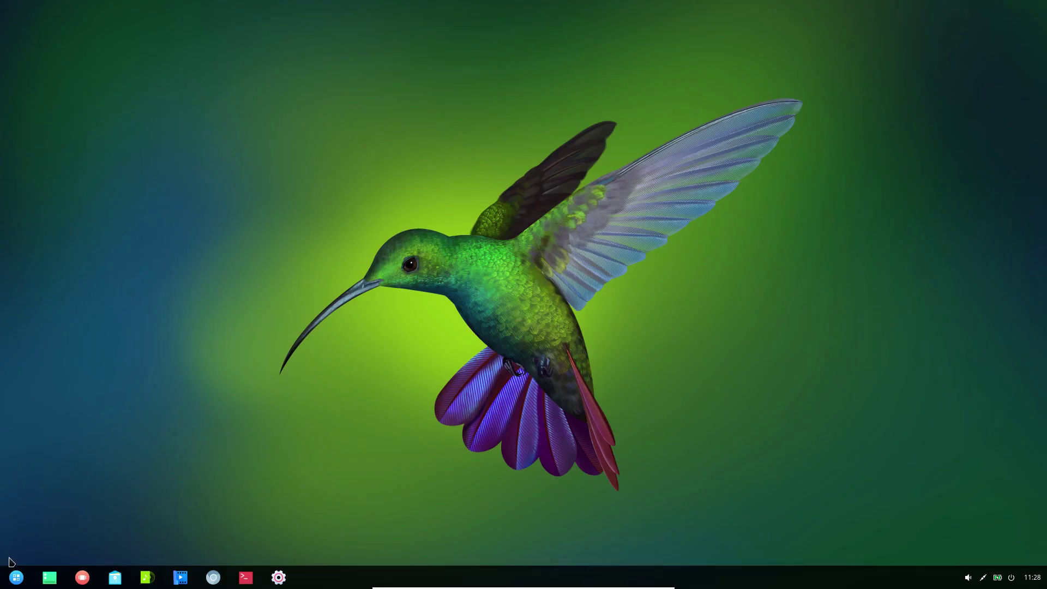
# - Launch Deepin Picker from Graphics and copy the hummingbird wing's colour #4E6188
pyautogui.click(16, 581)
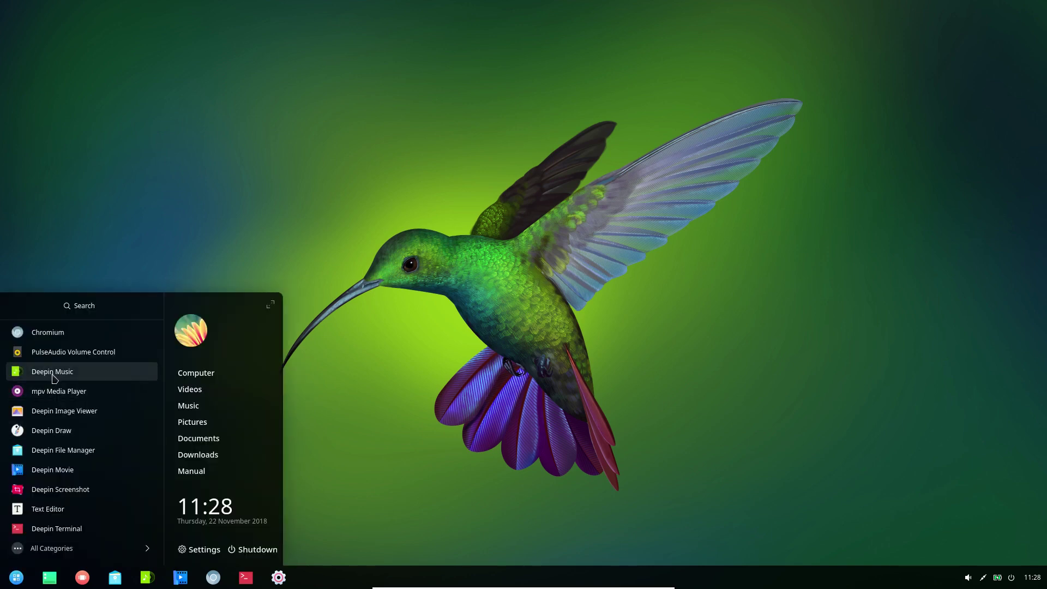
pyautogui.click(44, 548)
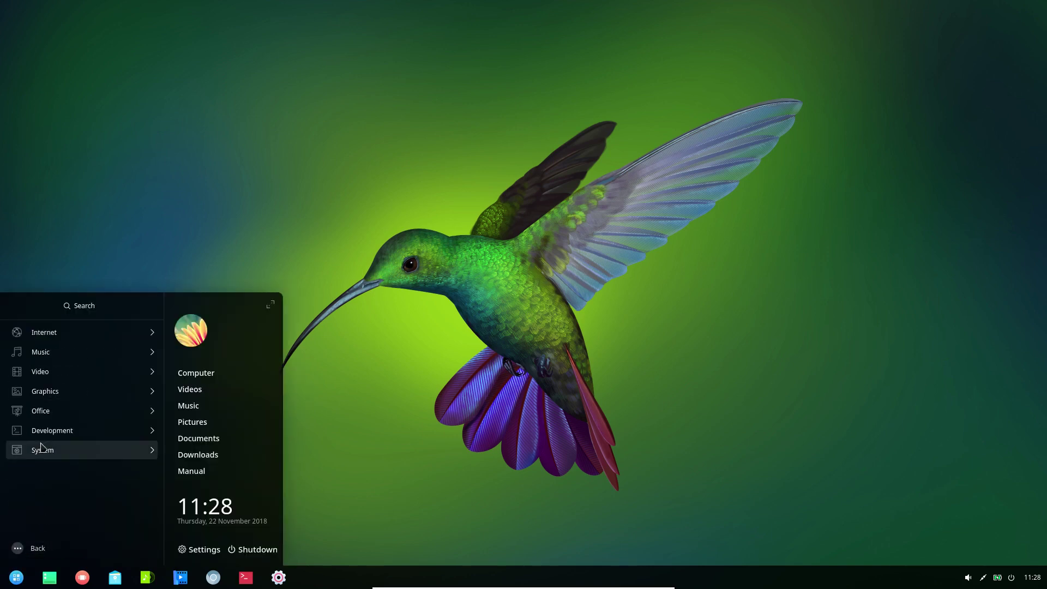
pyautogui.click(59, 396)
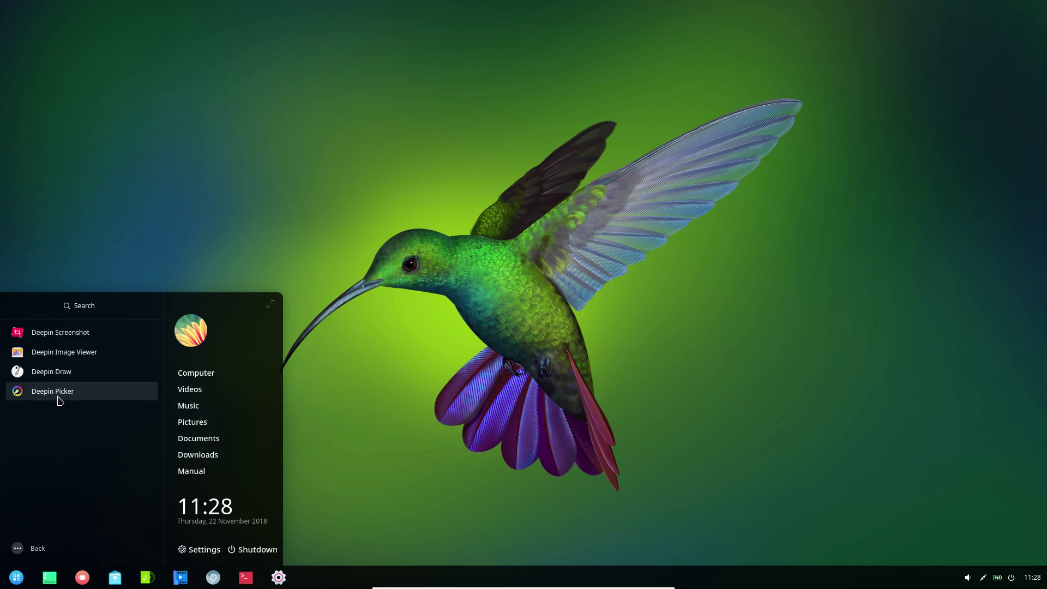
pyautogui.click(60, 399)
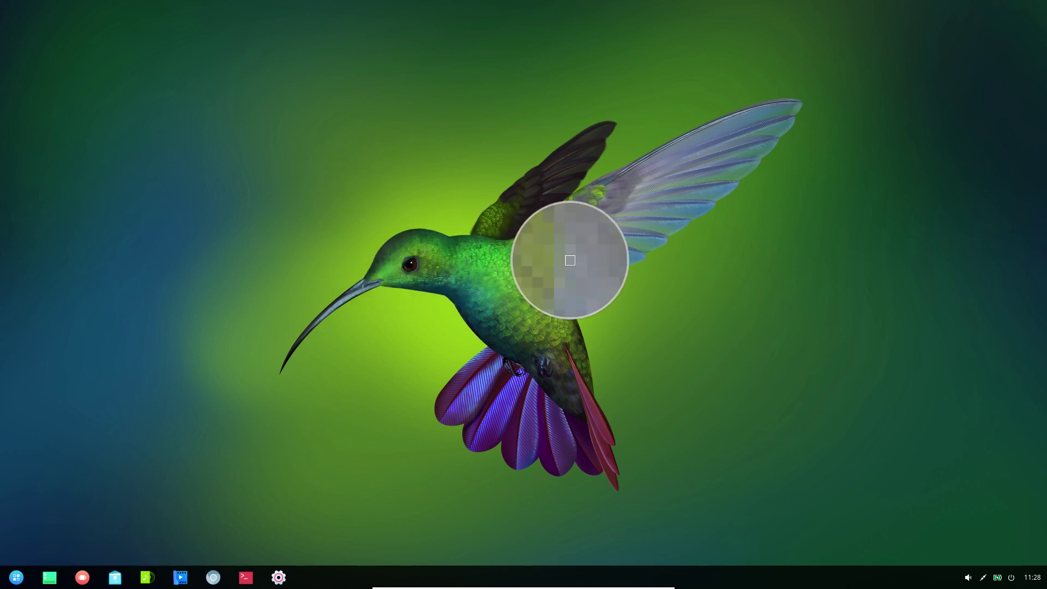
pyautogui.click(600, 254)
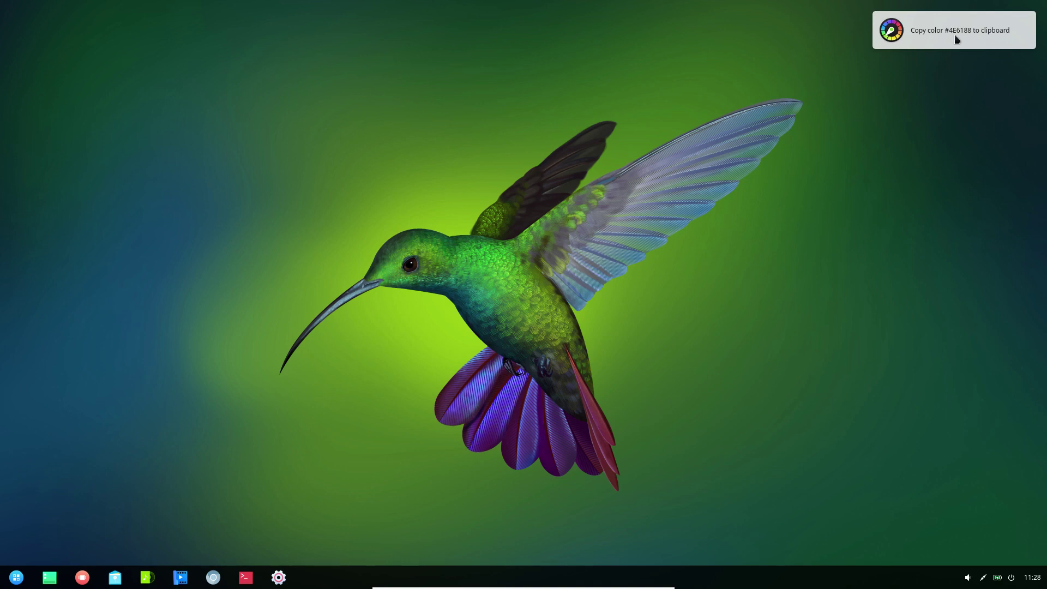
pyautogui.click(1014, 27)
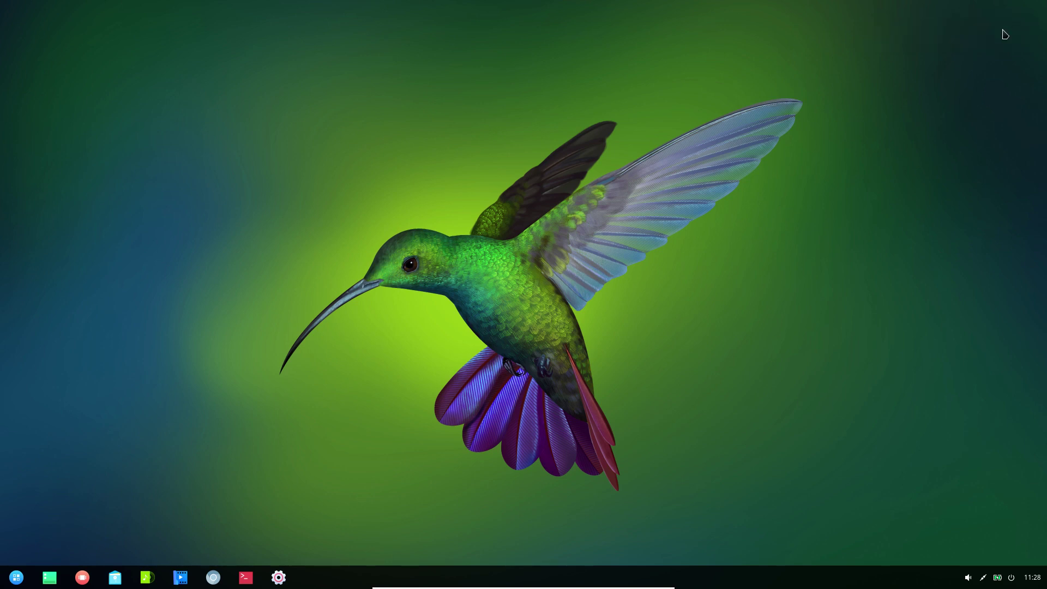
# - Launch Deepin Manual from Office and open the Deepin Screenshot guide at its Overview
pyautogui.click(15, 580)
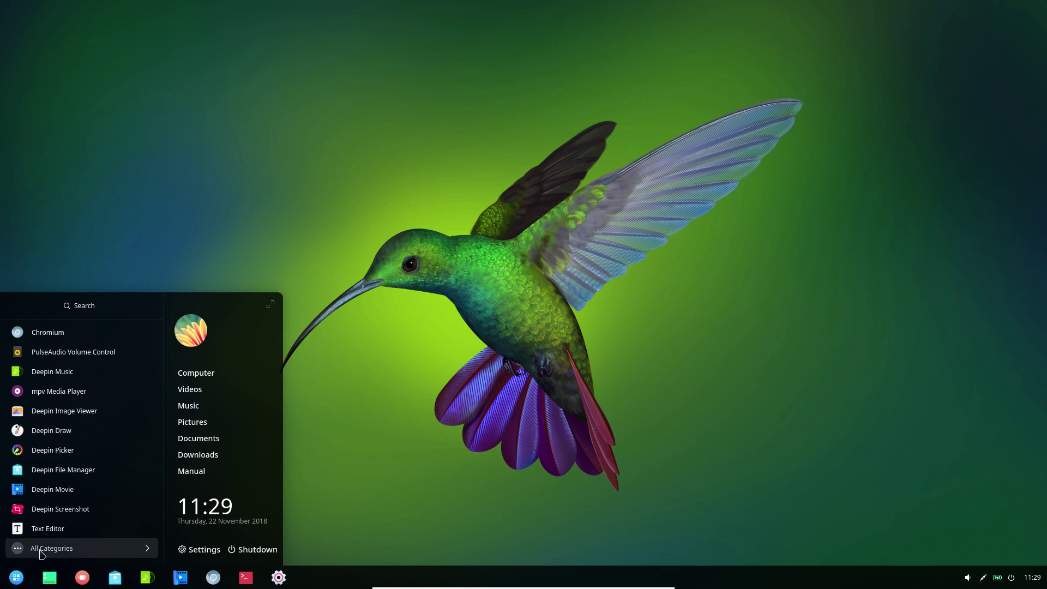
pyautogui.click(41, 551)
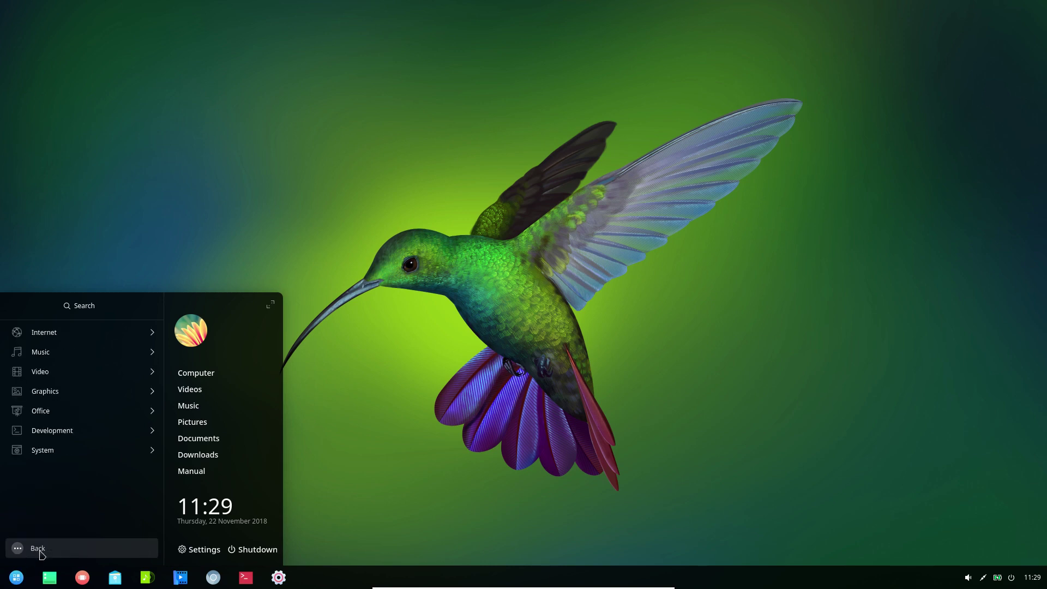
pyautogui.click(63, 412)
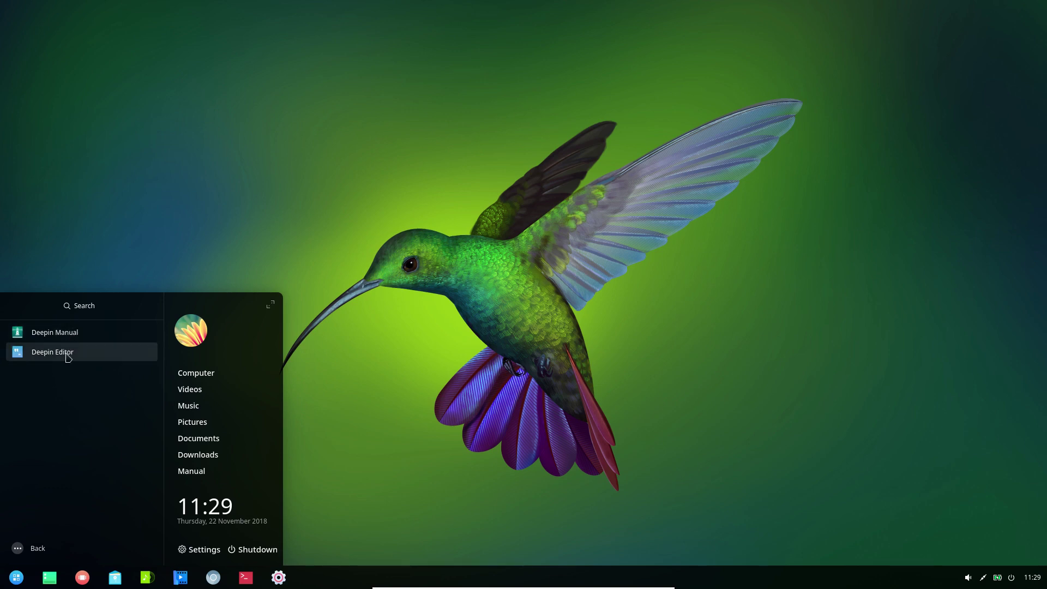
pyautogui.click(66, 334)
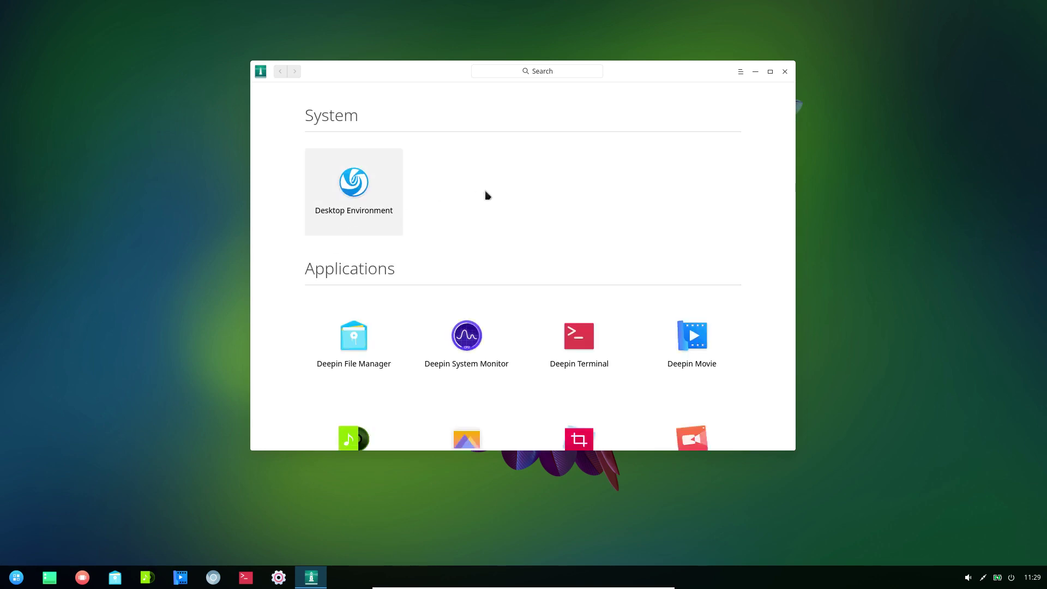
pyautogui.scroll(-5, 487, 195)
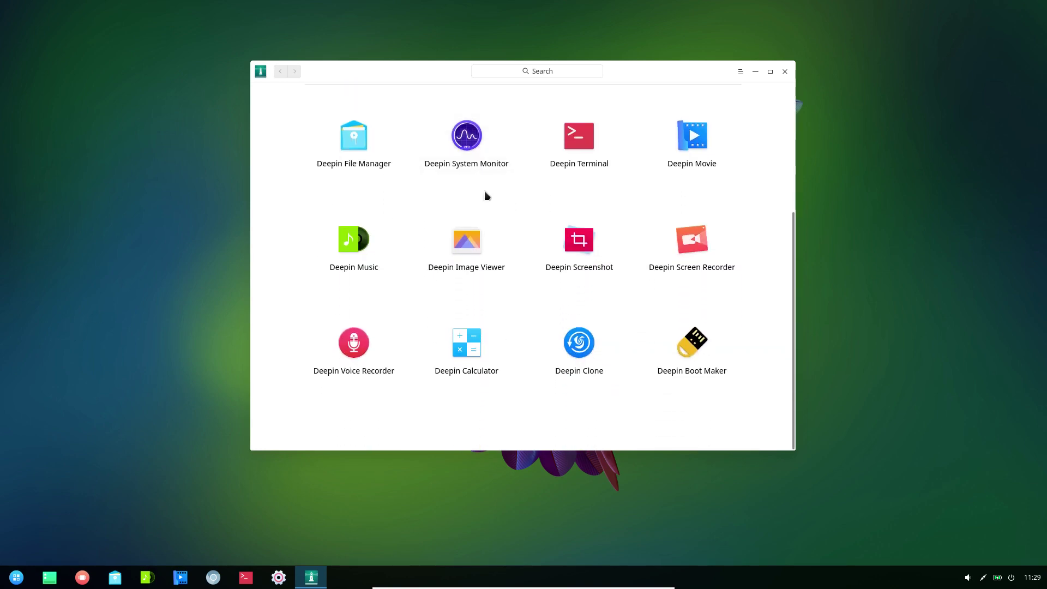
pyautogui.click(579, 254)
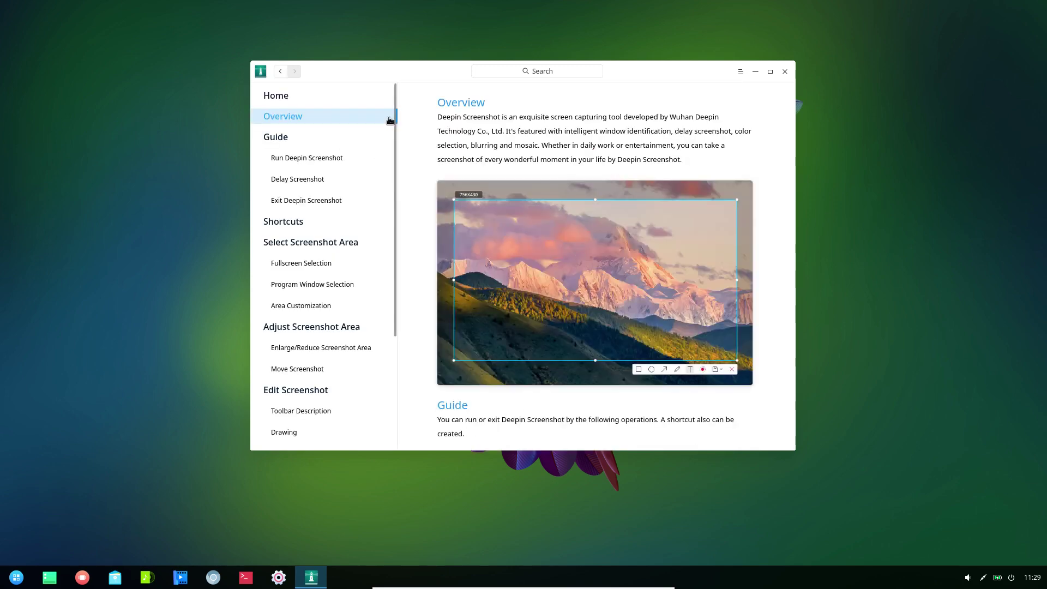
pyautogui.scroll(-3, 348, 332)
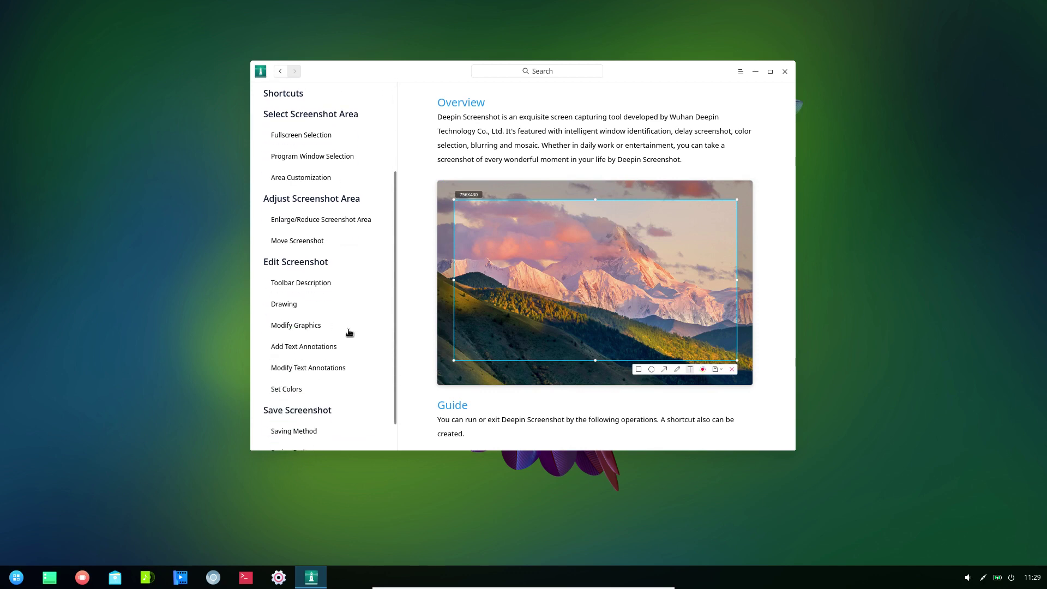
pyautogui.scroll(3, 349, 333)
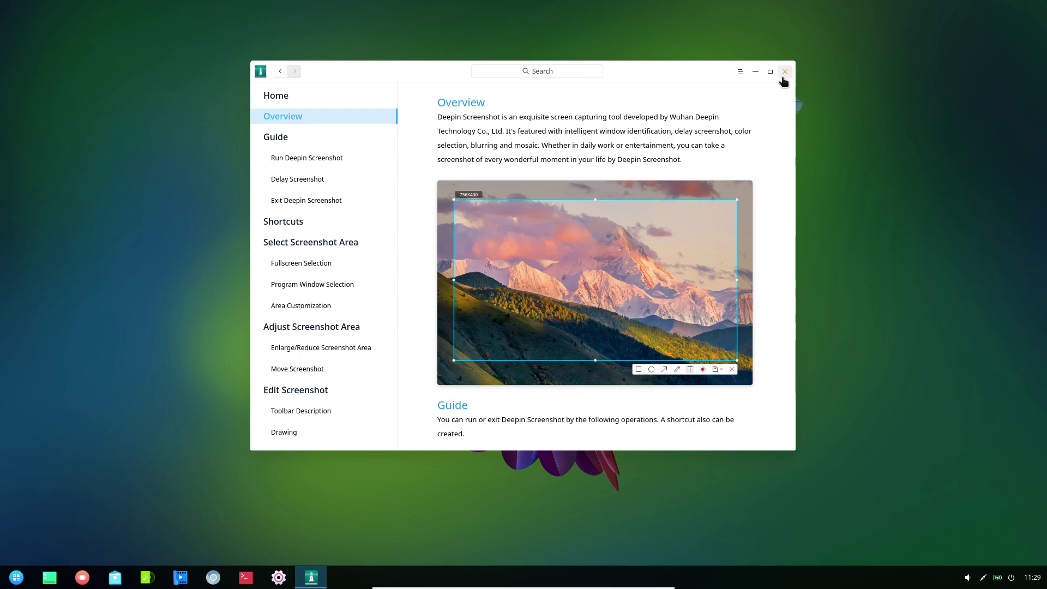
# - Close Deepin Manual and launch Deepin Editor from the Office category
pyautogui.click(784, 79)
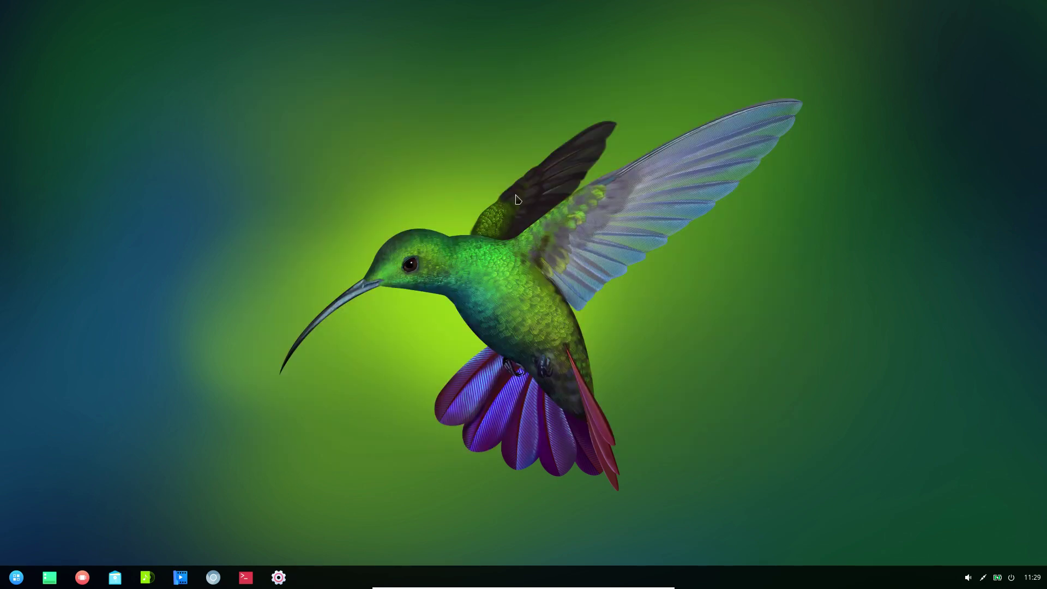
pyautogui.click(20, 582)
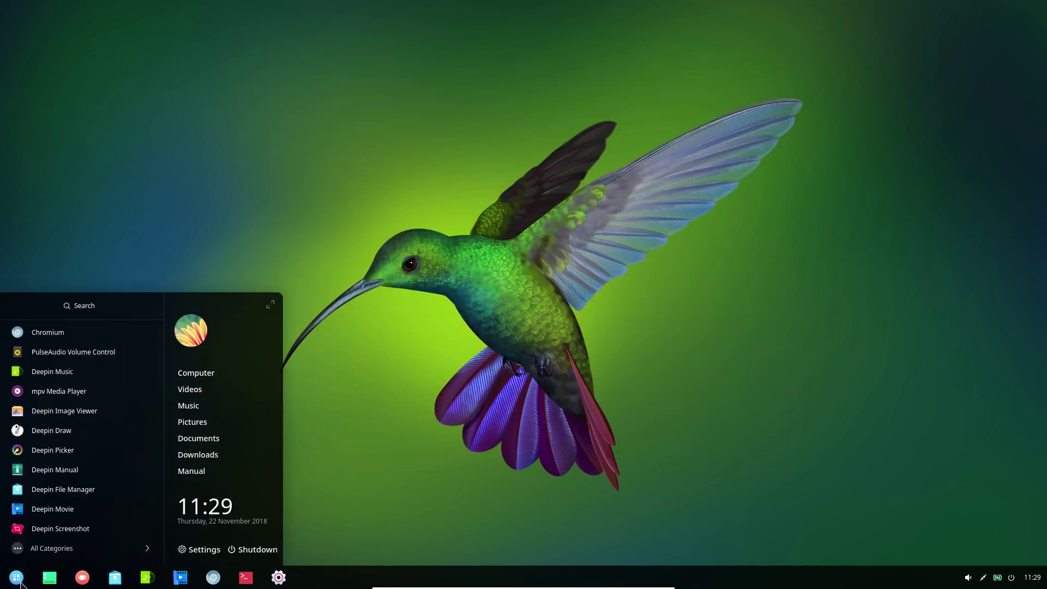
pyautogui.click(38, 548)
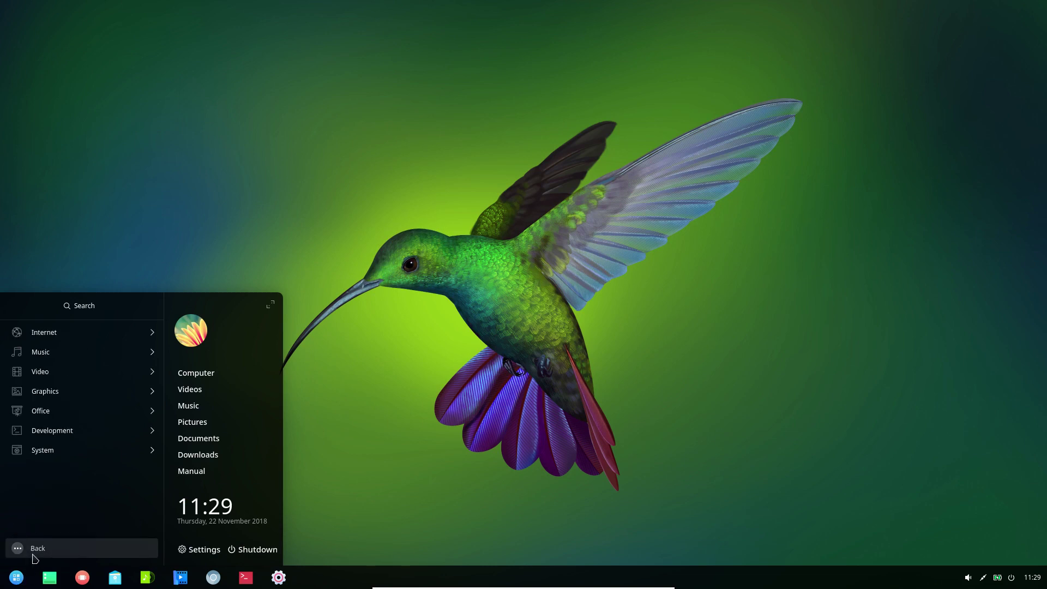
pyautogui.click(58, 417)
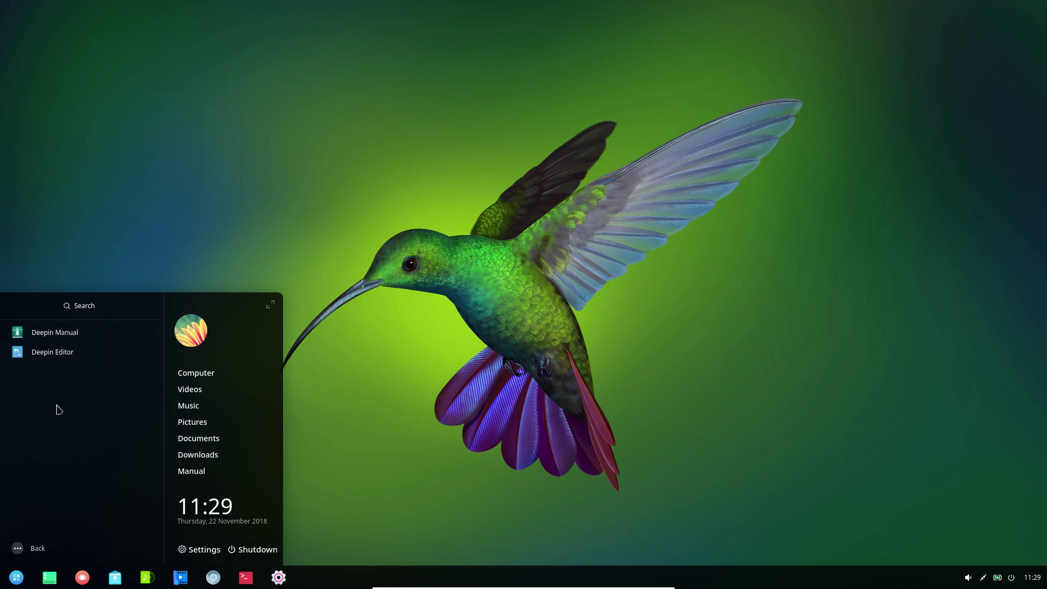
pyautogui.click(62, 361)
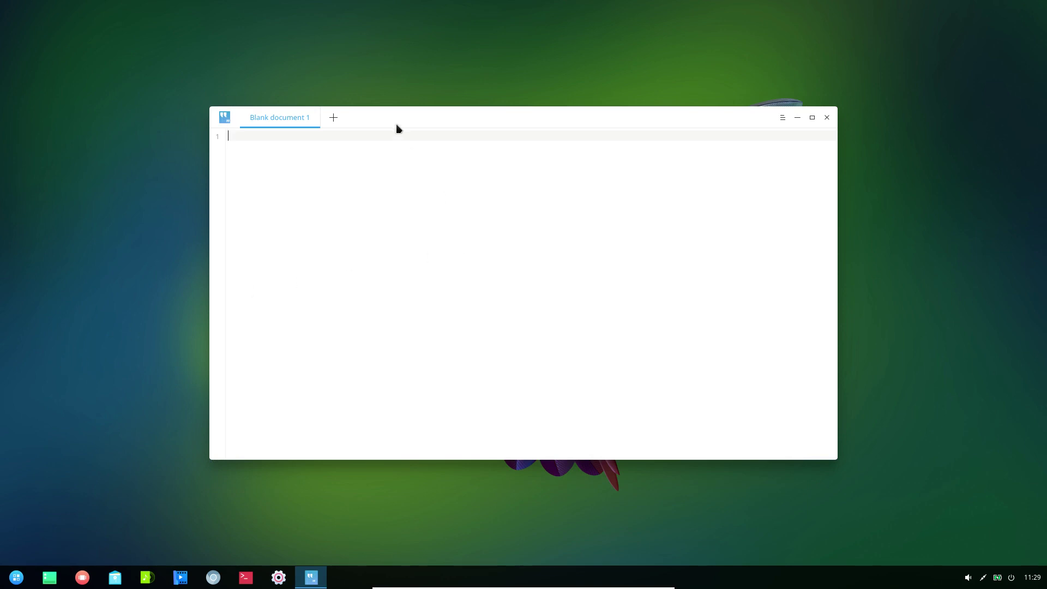
# - Check Deepin Editor's version 1.2.2 in About, then close the editor
pyautogui.click(781, 118)
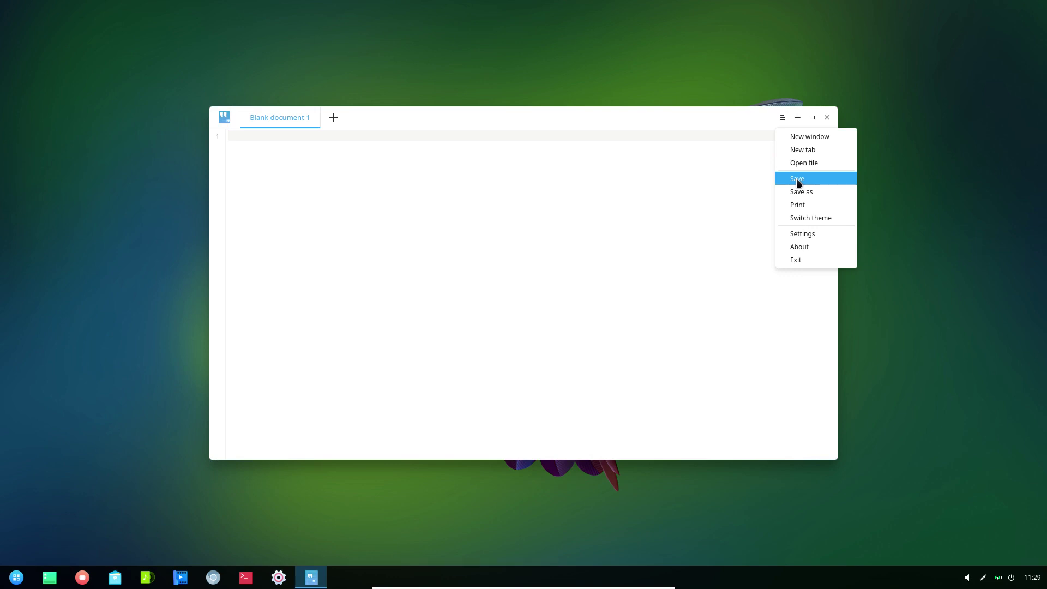
pyautogui.click(800, 249)
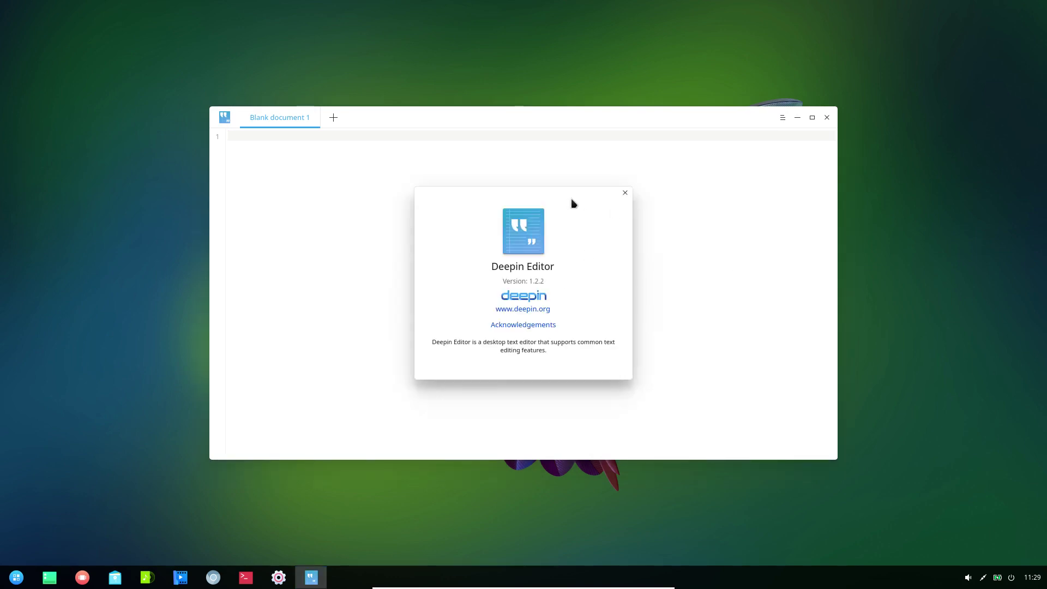
pyautogui.click(625, 195)
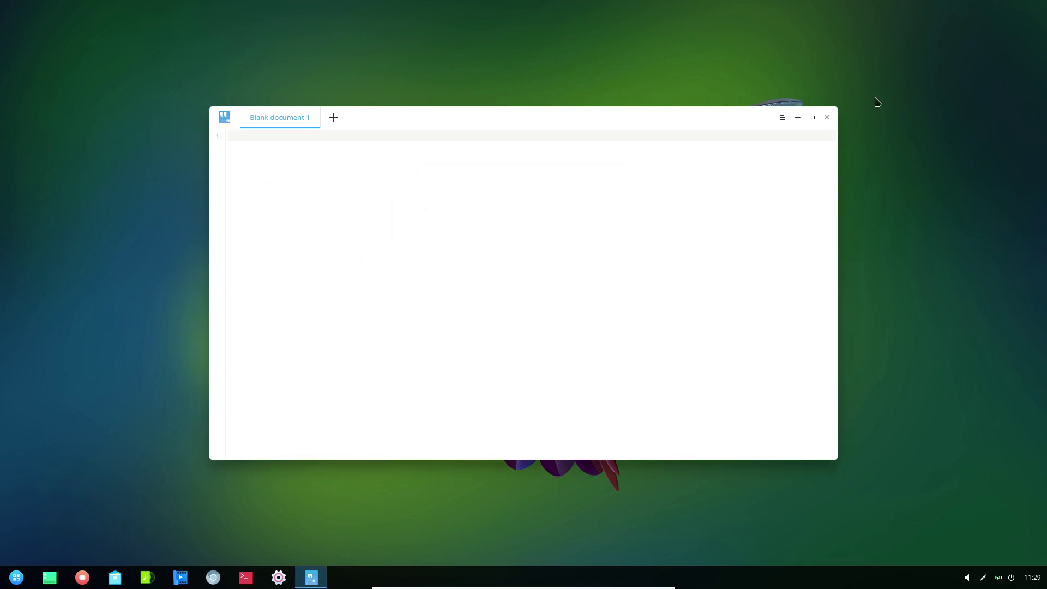
pyautogui.click(826, 118)
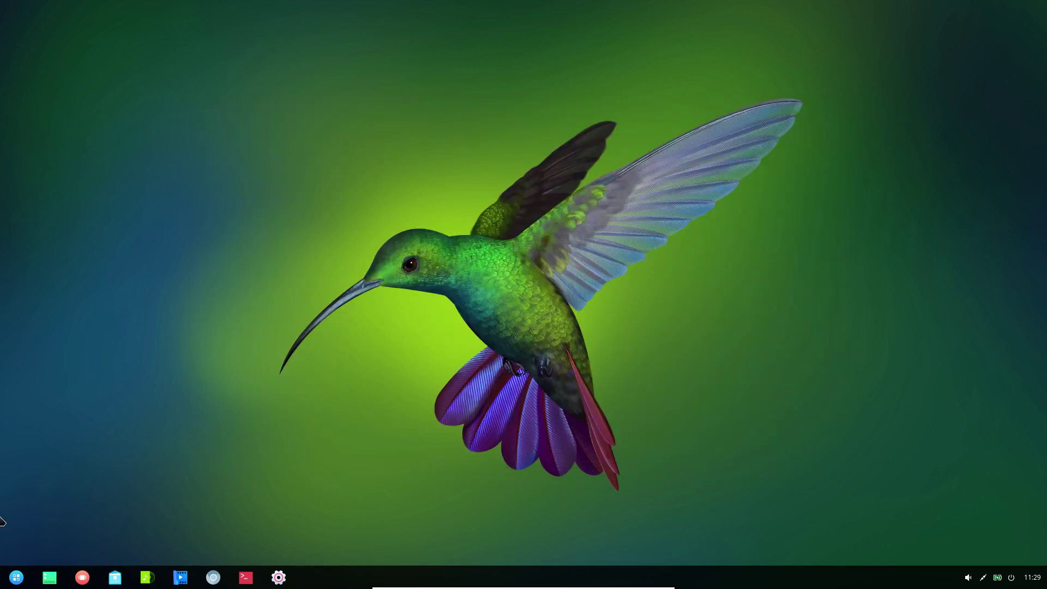
# - Look through the launcher's Development category, then open the System category's app list
pyautogui.click(14, 583)
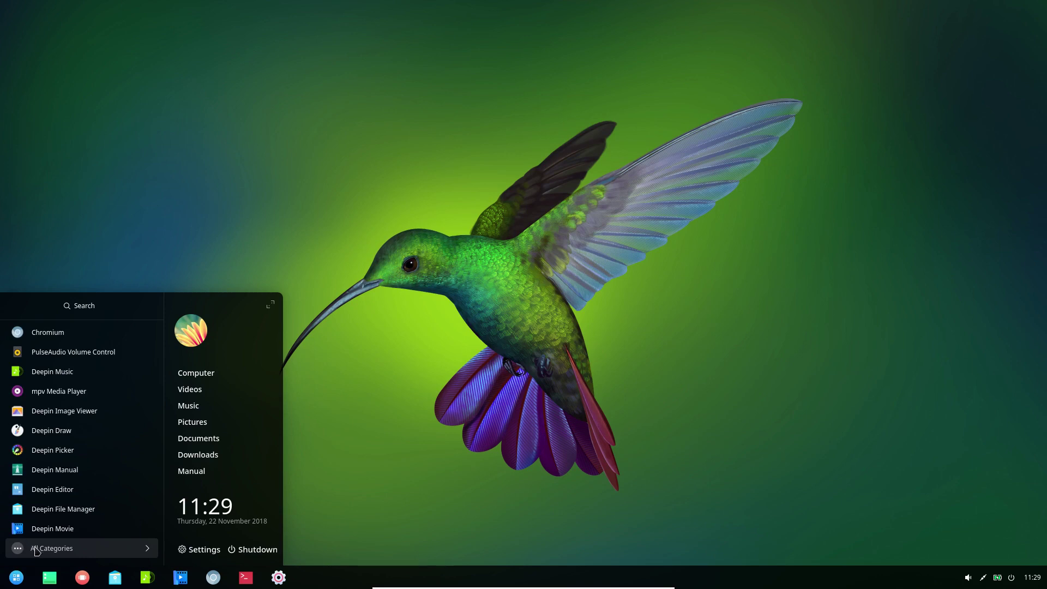
pyautogui.click(38, 550)
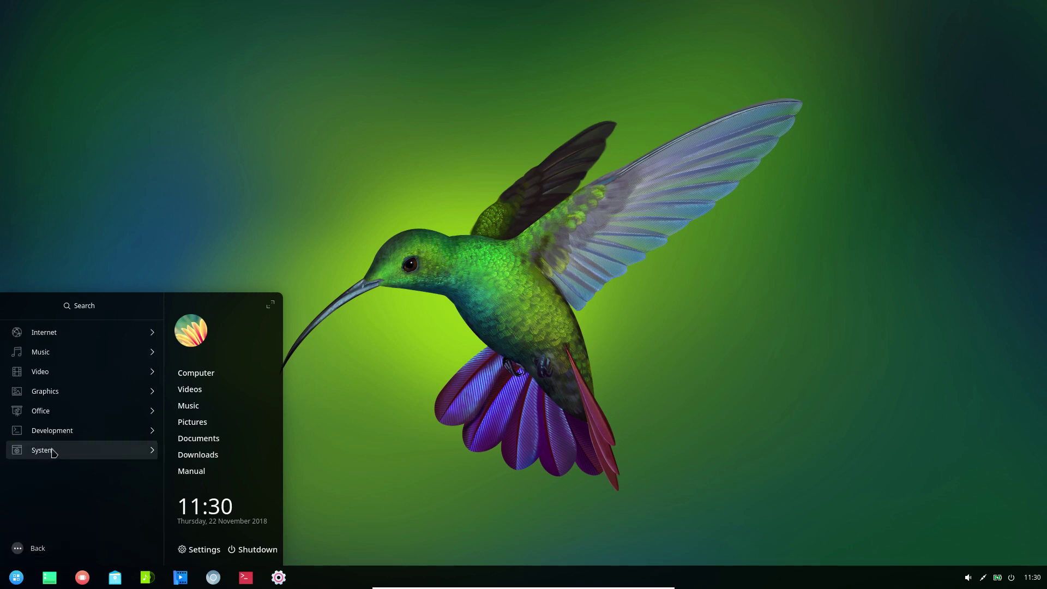
pyautogui.click(58, 431)
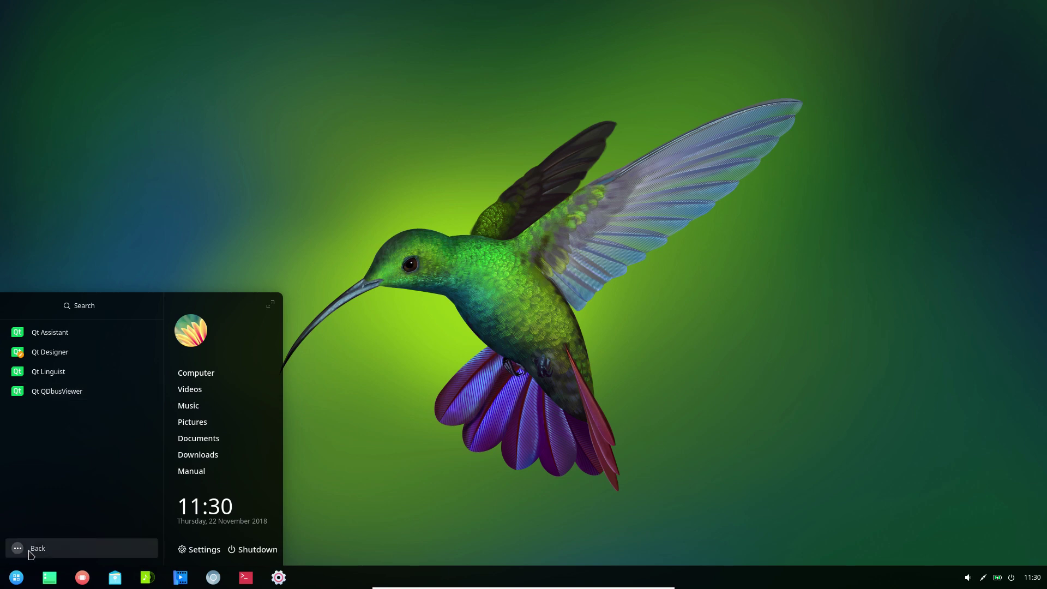
pyautogui.click(29, 551)
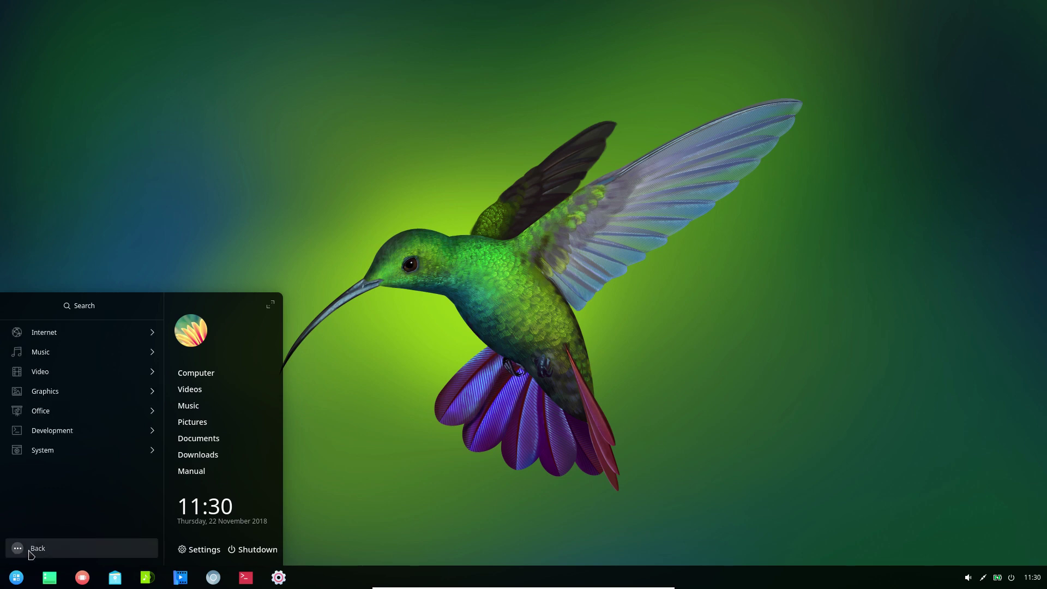
pyautogui.click(53, 455)
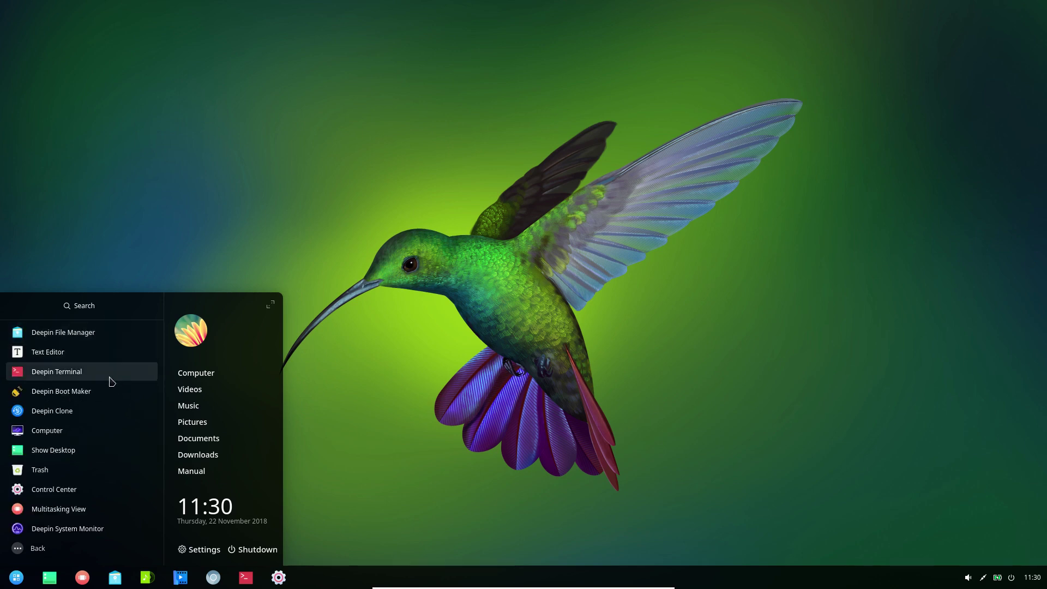
# - Launch Deepin File Manager, confirm version 1.8.2 in About, then close the window
pyautogui.click(61, 333)
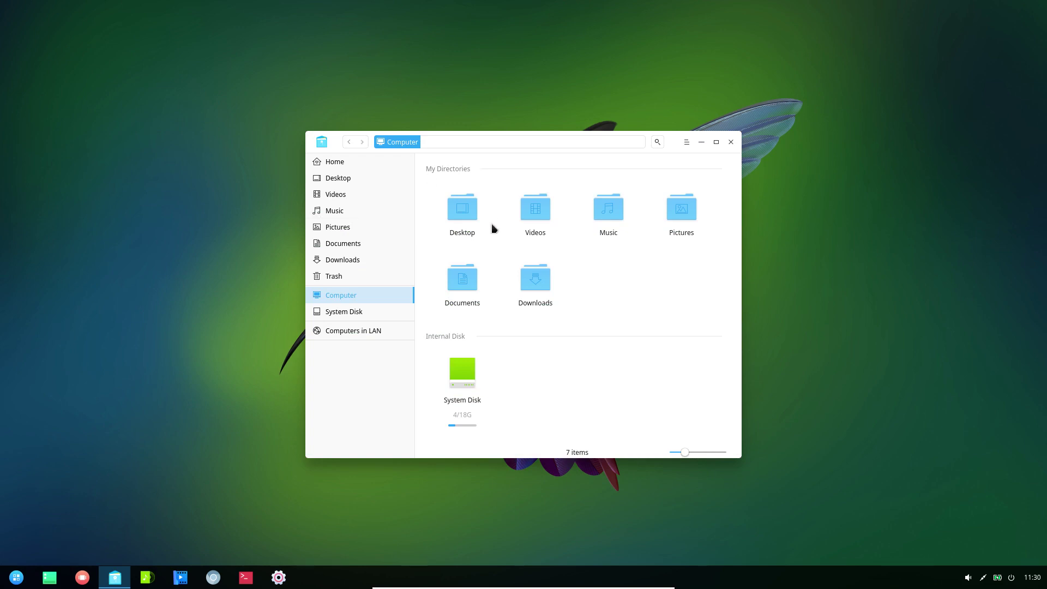
pyautogui.click(687, 143)
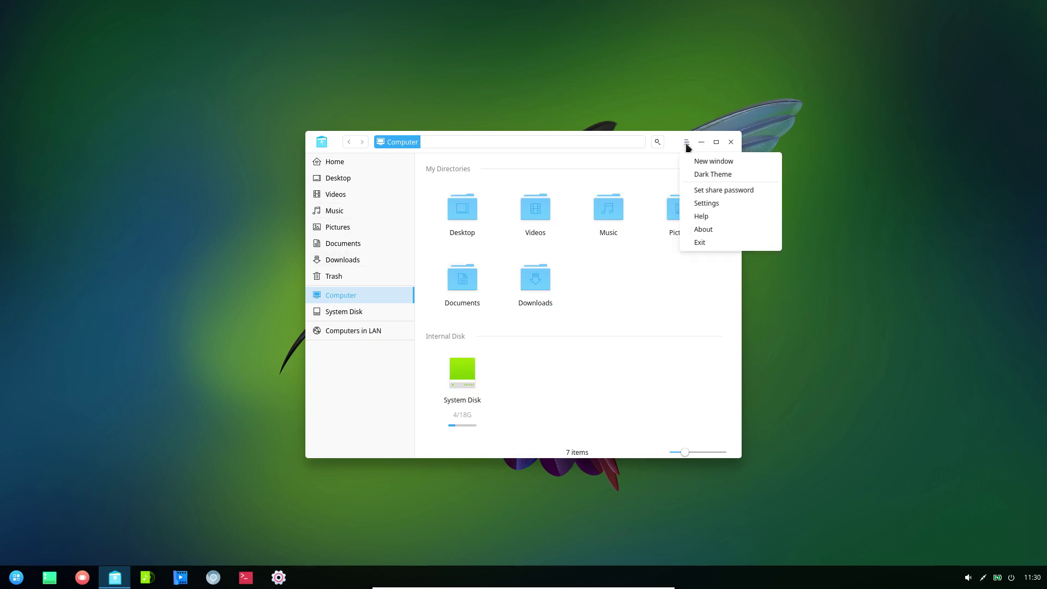
pyautogui.click(703, 229)
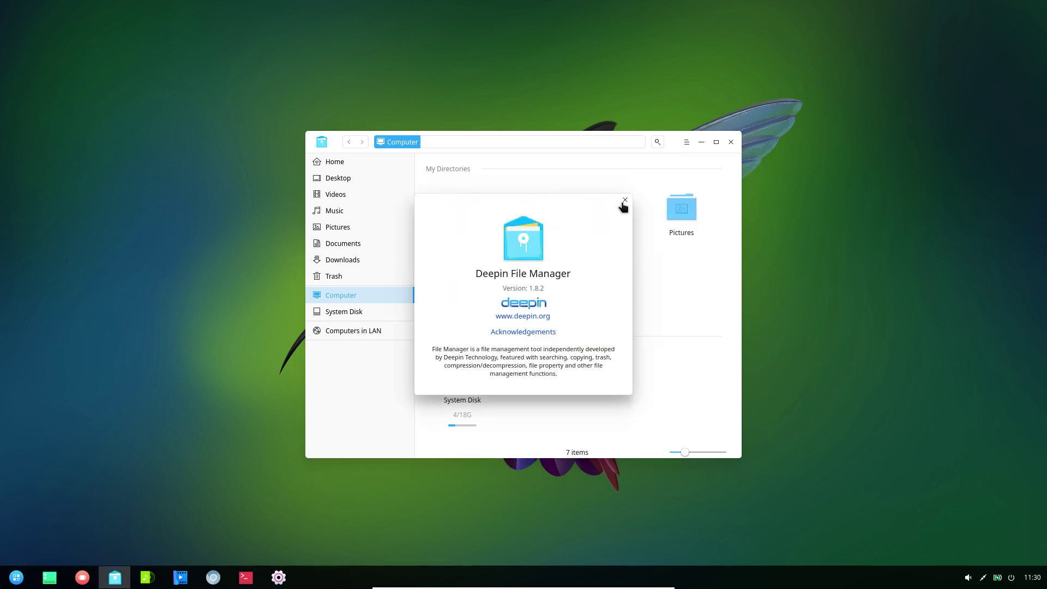
pyautogui.click(625, 201)
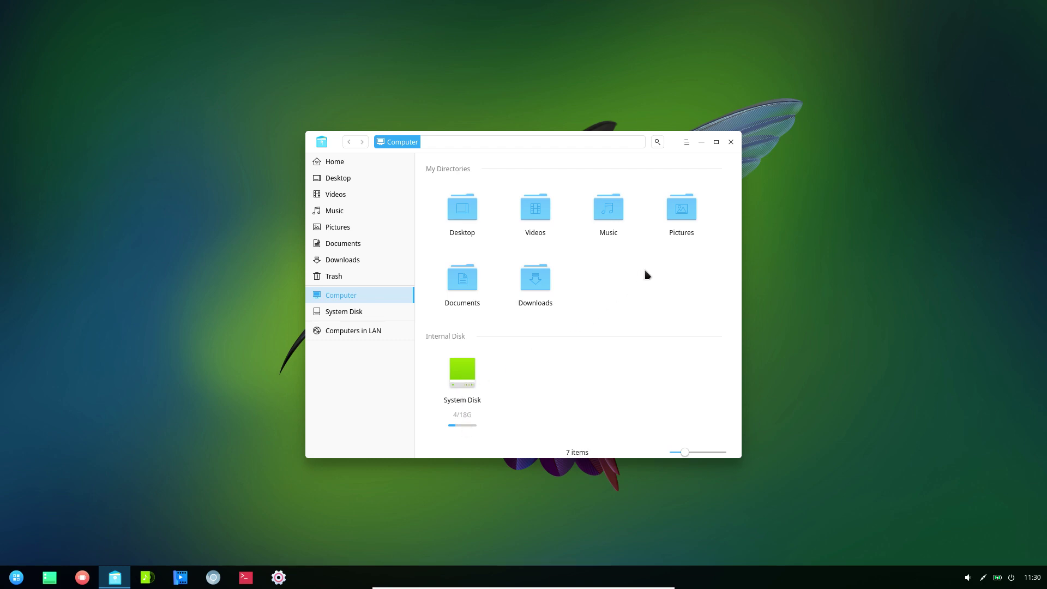
pyautogui.click(732, 143)
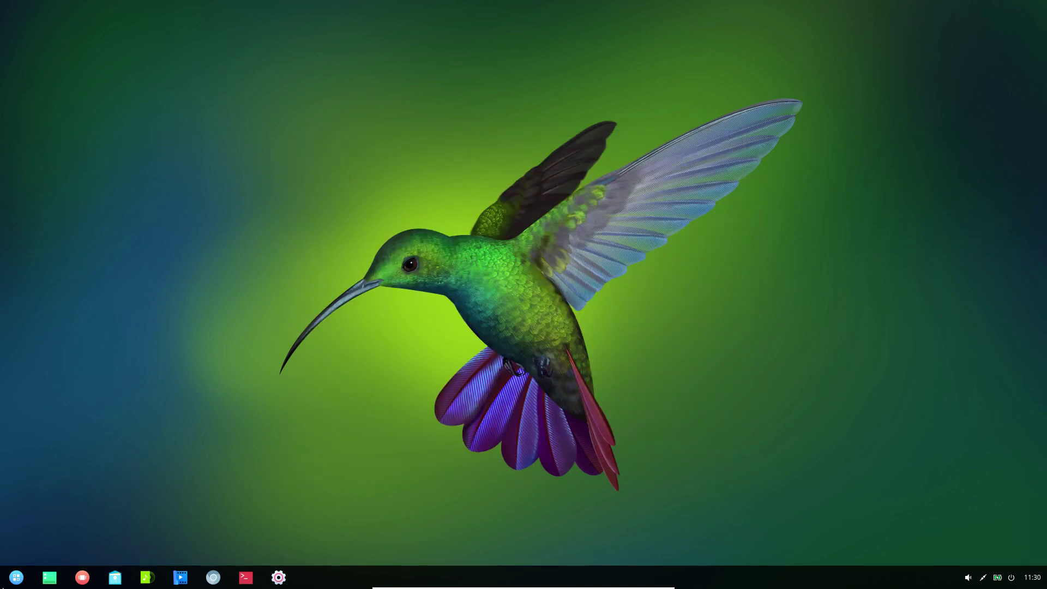
pyautogui.click(16, 578)
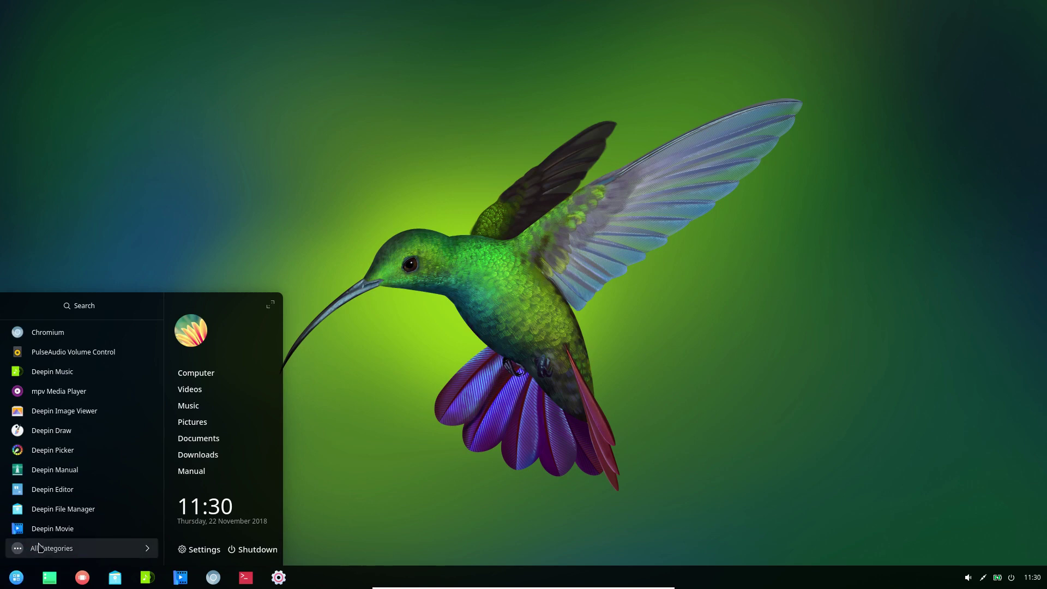
pyautogui.click(43, 549)
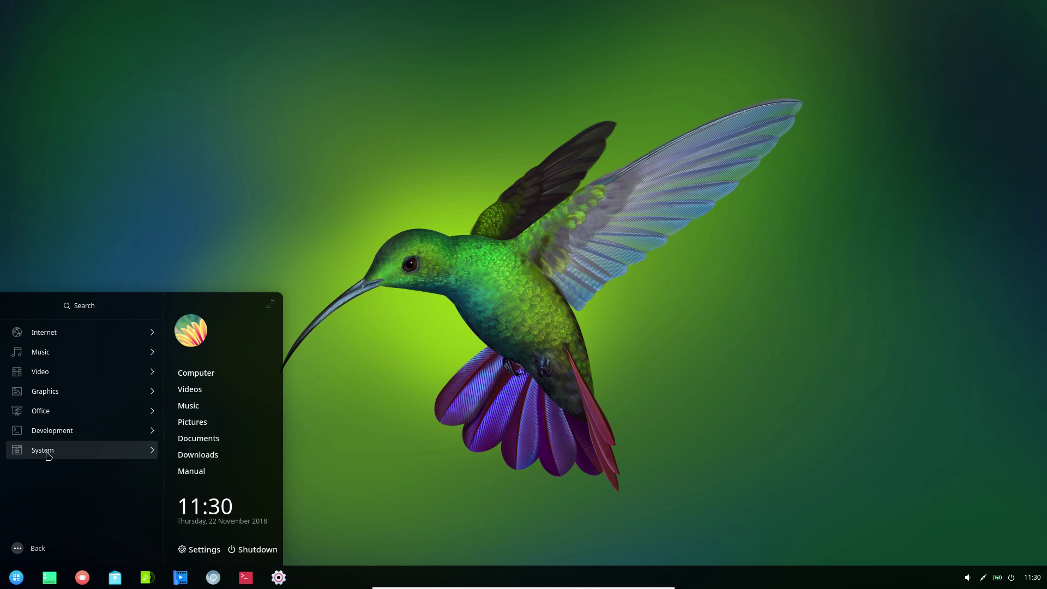
pyautogui.click(48, 456)
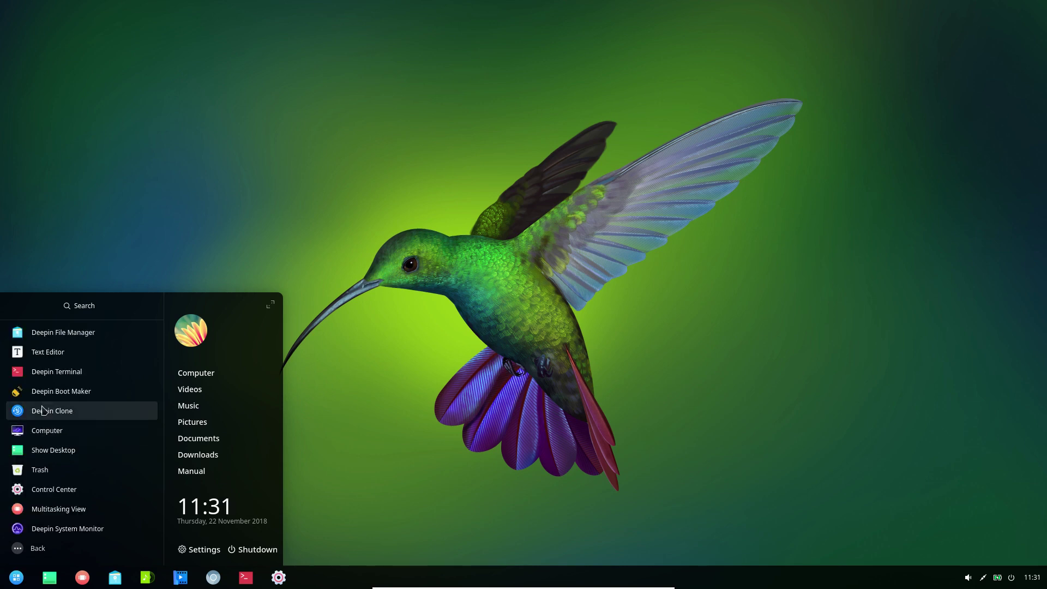
pyautogui.click(46, 352)
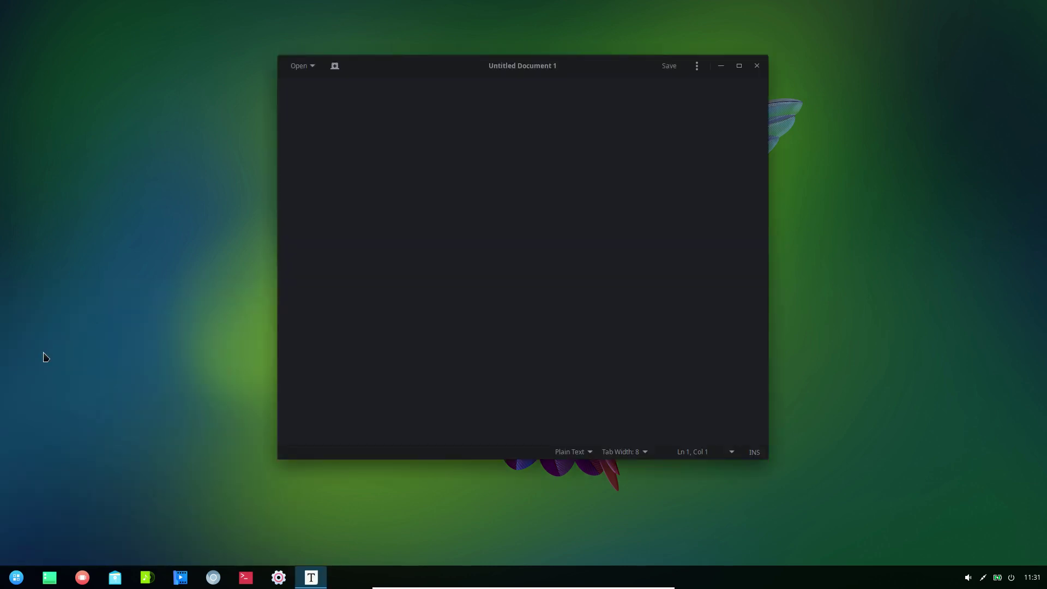
pyautogui.click(696, 68)
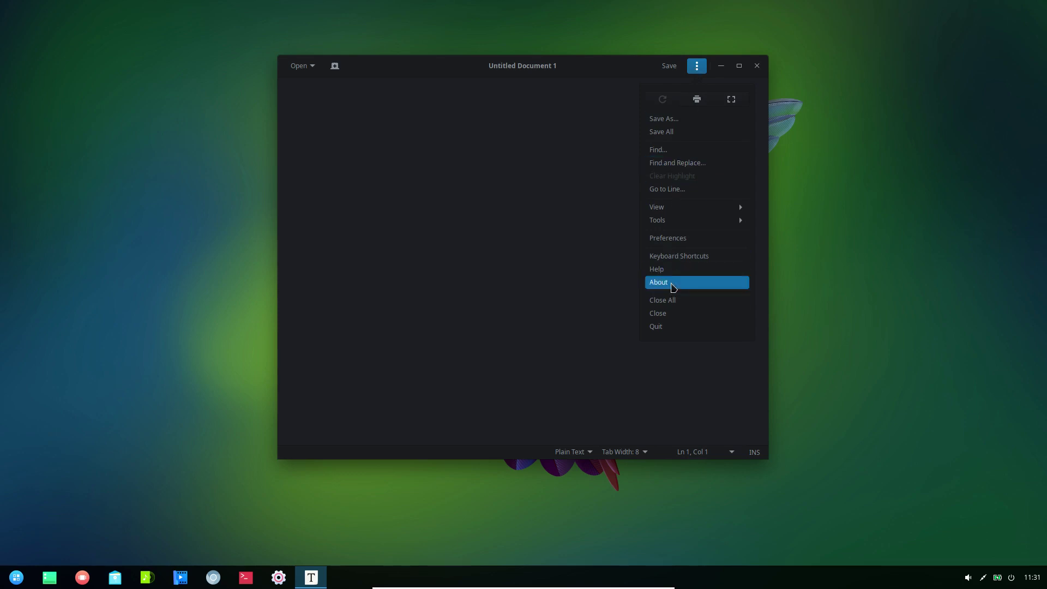
pyautogui.click(673, 286)
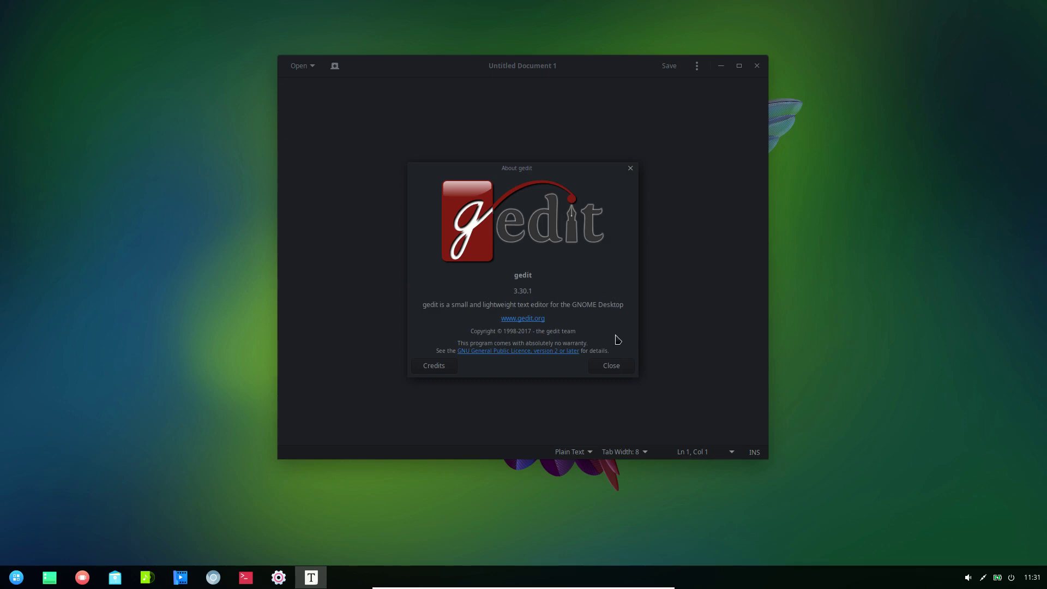
pyautogui.click(617, 370)
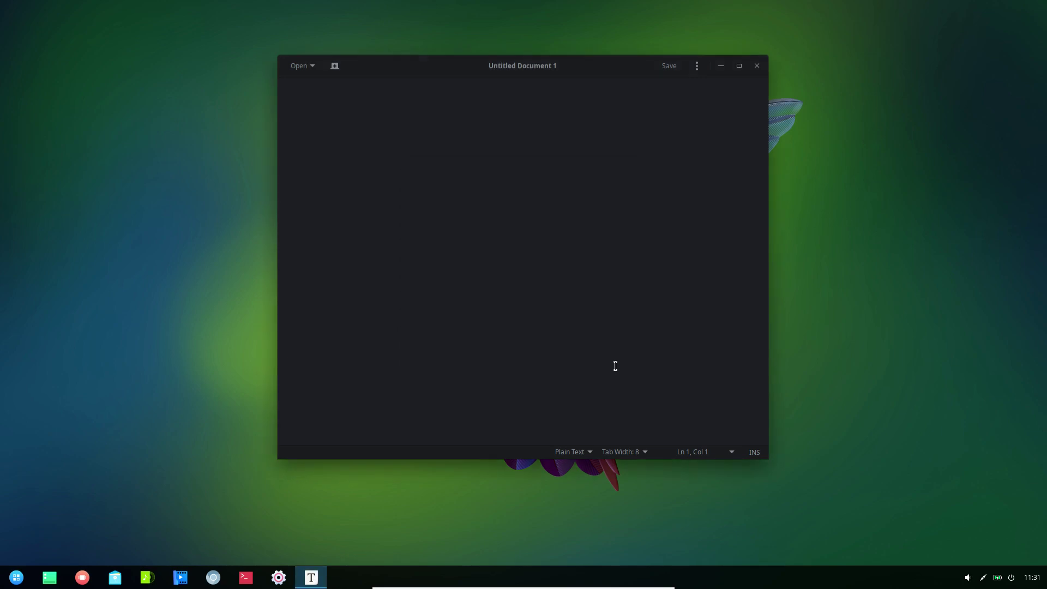
pyautogui.click(758, 67)
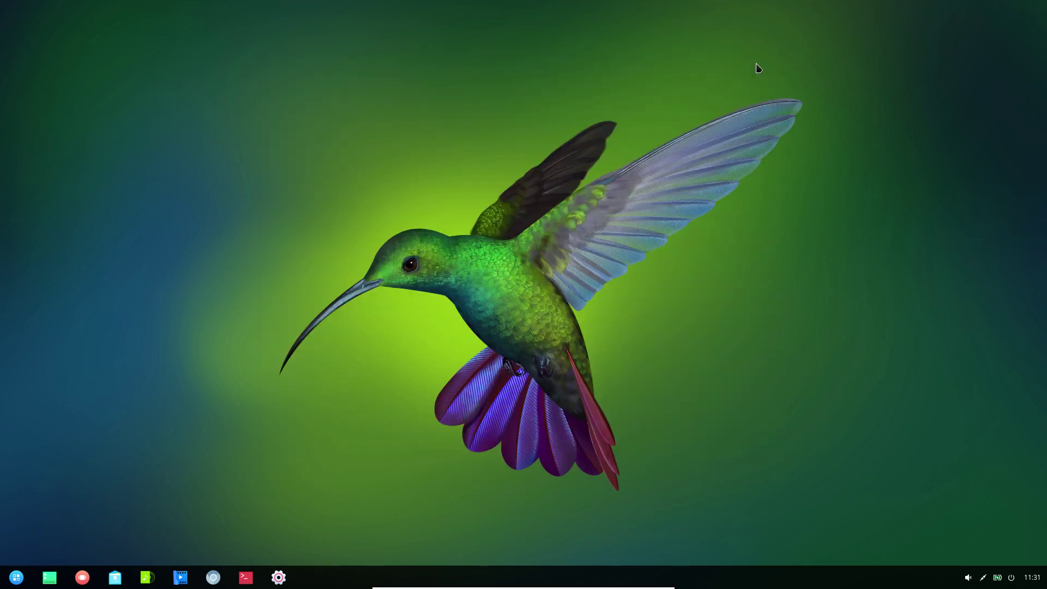
# - Launch Deepin Terminal from the launcher's System category
pyautogui.click(16, 578)
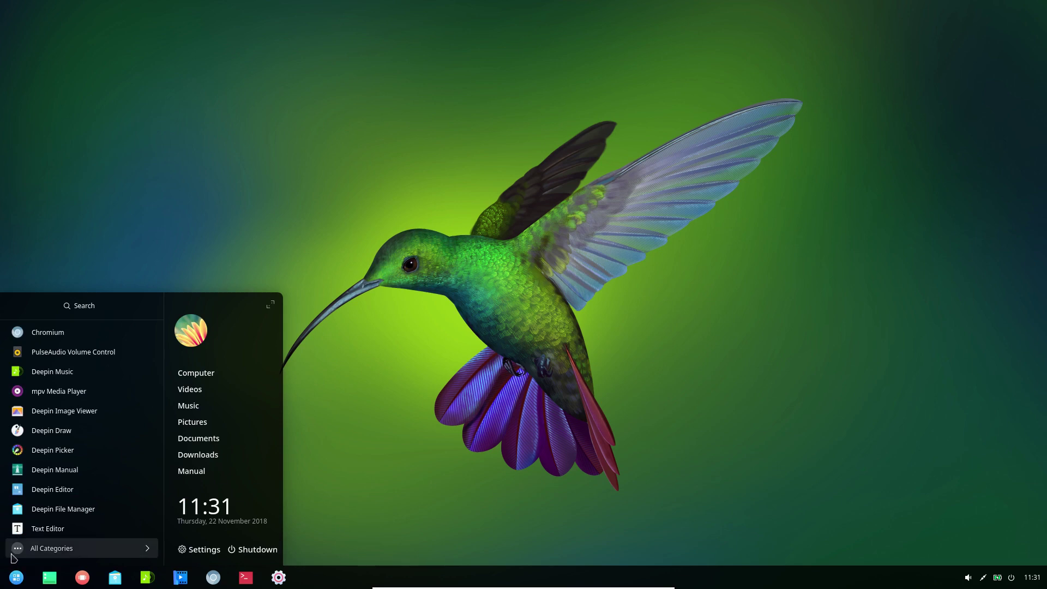
pyautogui.click(52, 552)
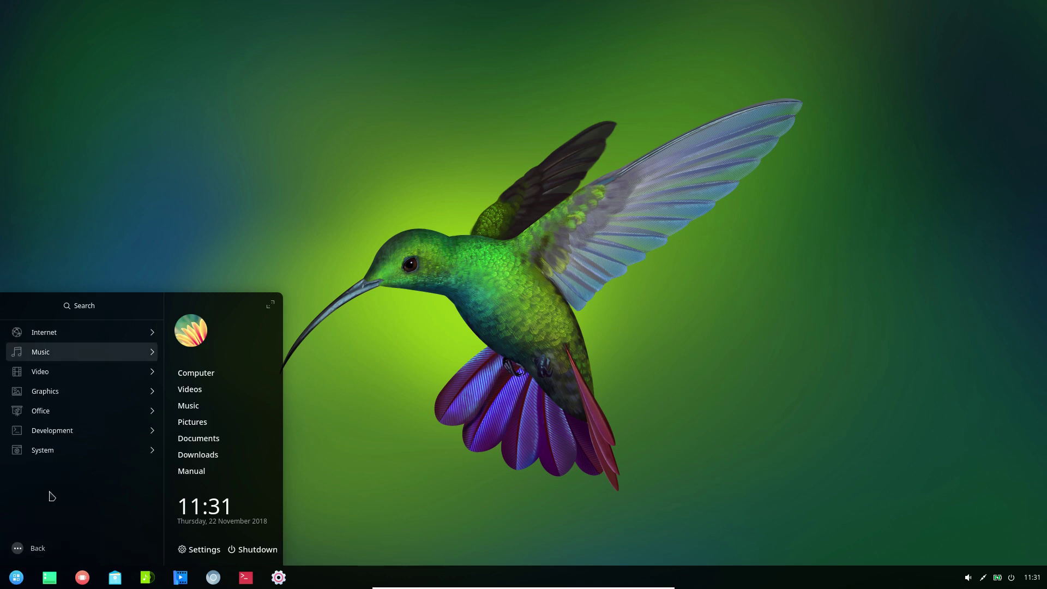
pyautogui.click(51, 455)
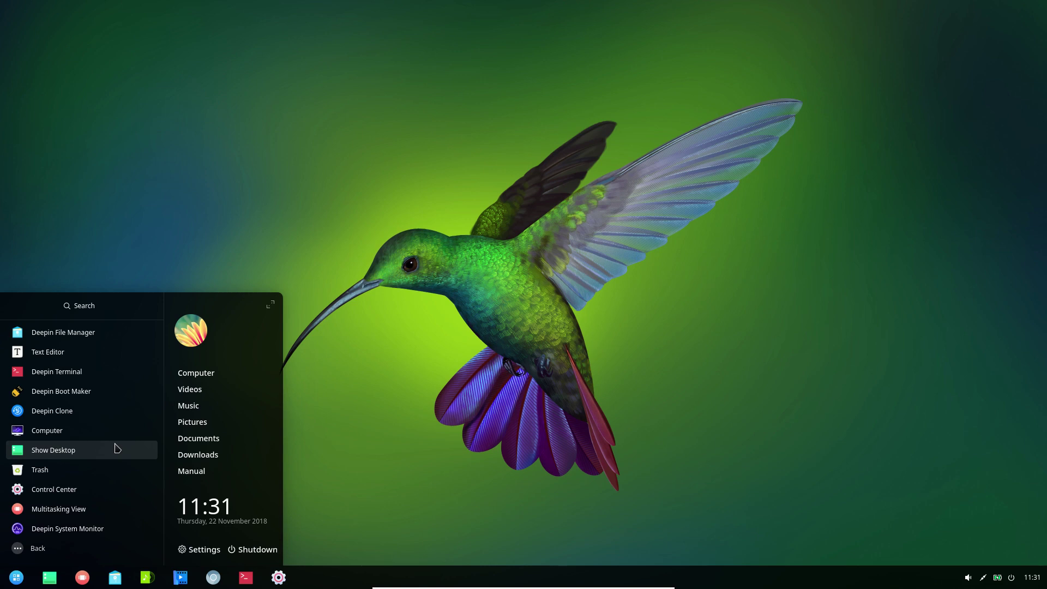
pyautogui.click(72, 373)
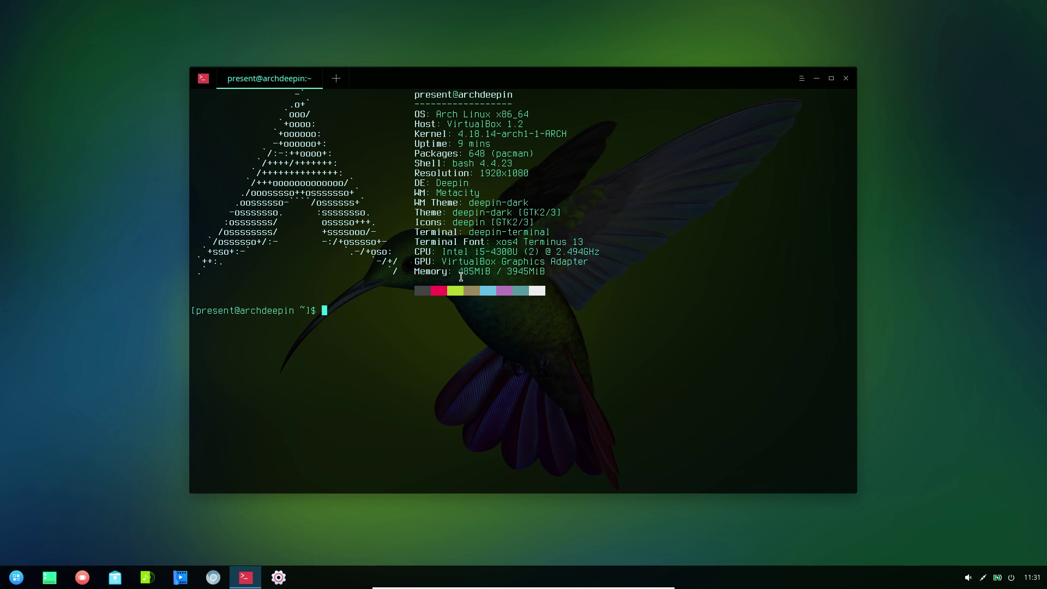
# - Run sudo pacman -Syu with the account password; it reports nothing to do
pyautogui.write('sudo ')
pyautogui.write('pacman ')
pyautogui.write('-Su')
pyautogui.write('y')
pyautogui.press('BackSpace')
pyautogui.press('BackSpace')
pyautogui.write('yu')
pyautogui.press('Return')
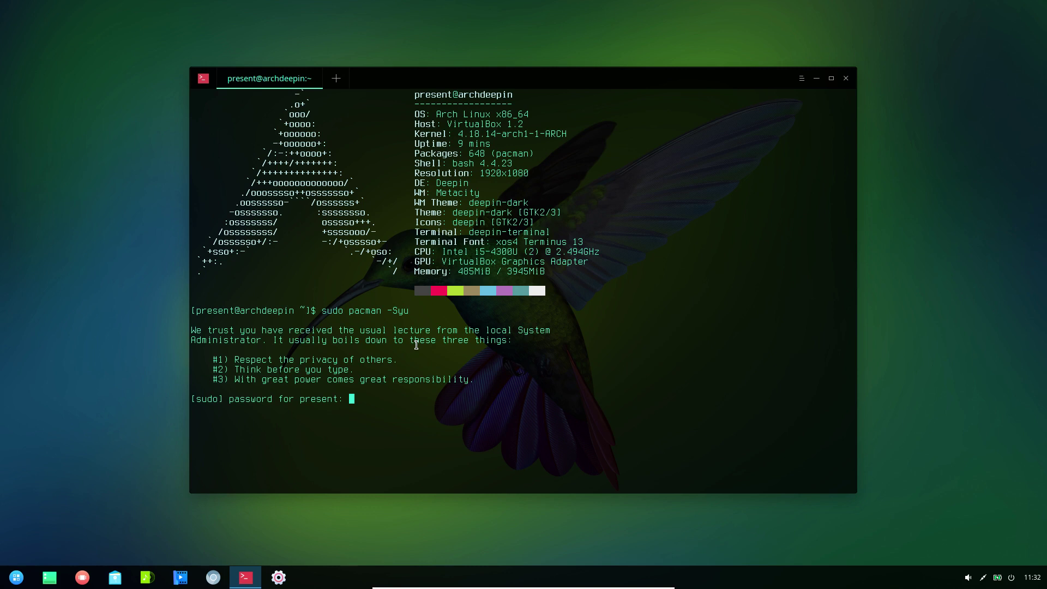
pyautogui.press('Return')
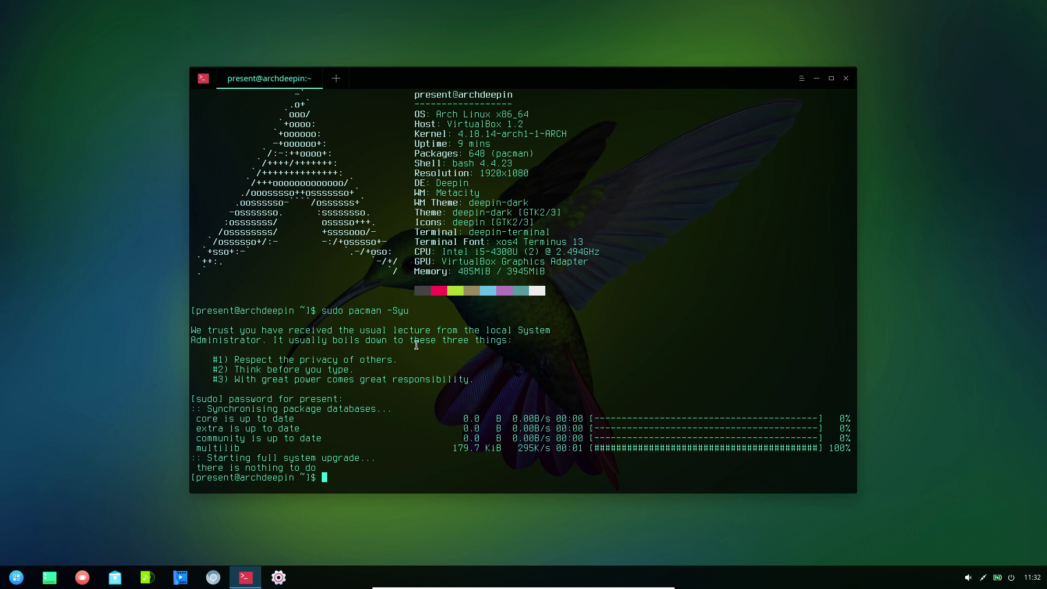
pyautogui.write('cle')
pyautogui.press('BackSpace')
pyautogui.press('BackSpace')
pyautogui.press('BackSpace')
# - Select the Kernel-to-Theme system info lines, then try running htop
pyautogui.moveTo(414, 136); pyautogui.dragTo(566, 211)
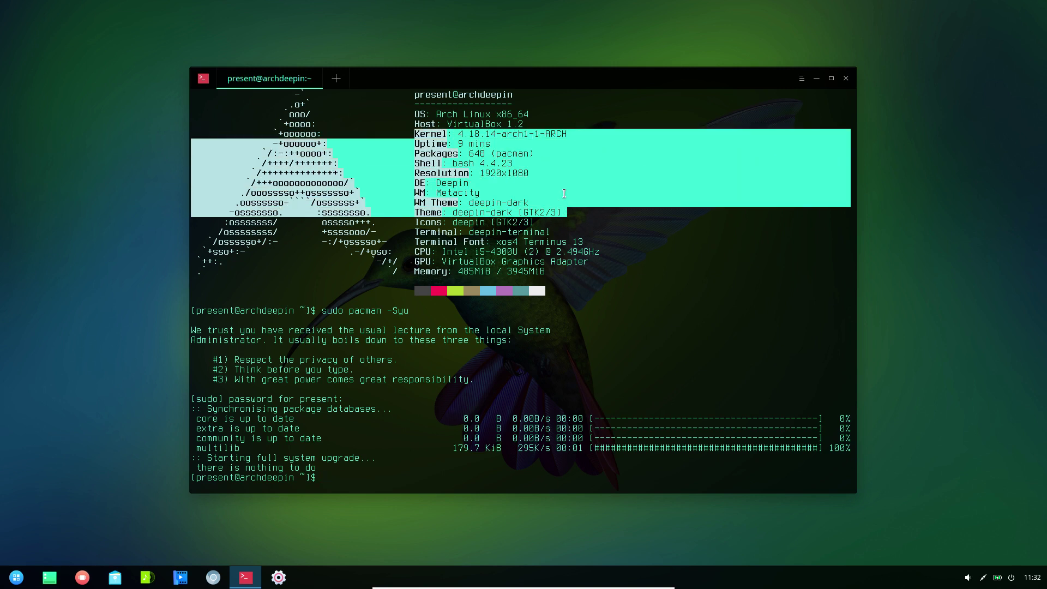
pyautogui.click(564, 194)
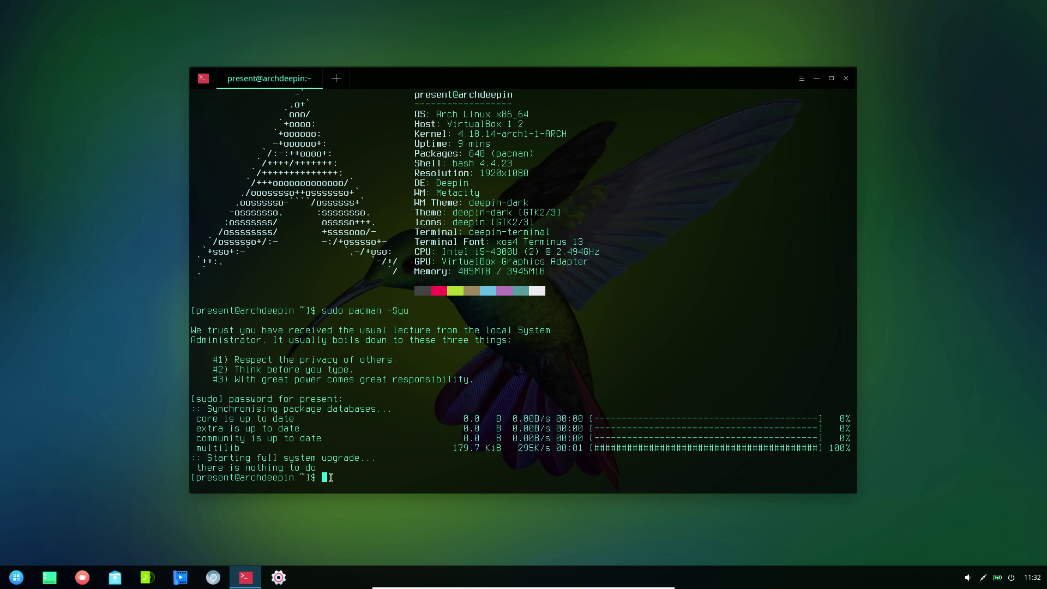
pyautogui.write('htop')
pyautogui.press('Return')
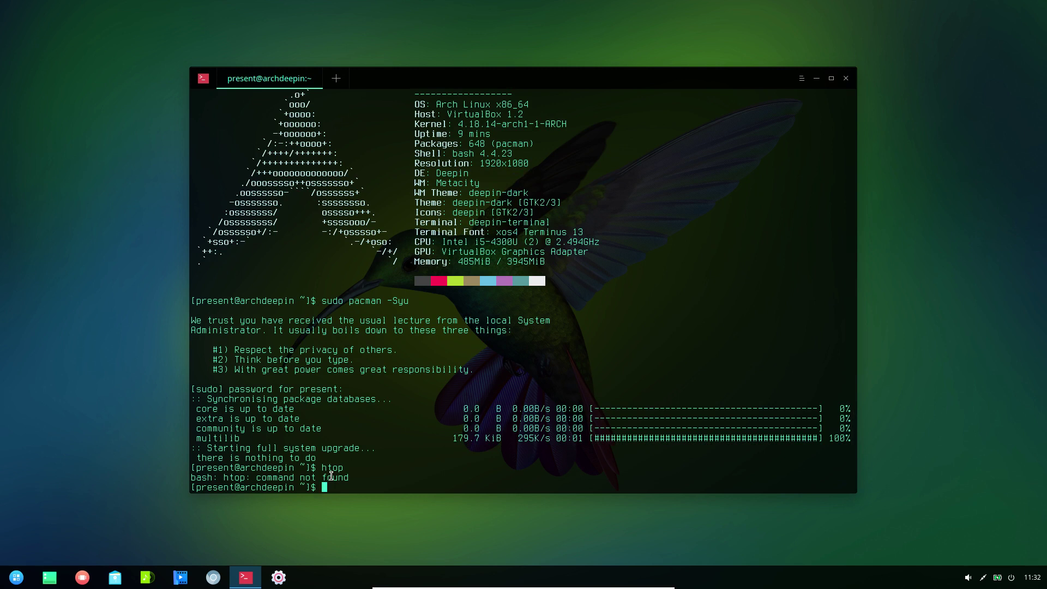
# - Try installing htop via pacman -S and sudo pacman -S (target not found), then exit
pyautogui.write('pacman -S htop')
pyautogui.press('Return')
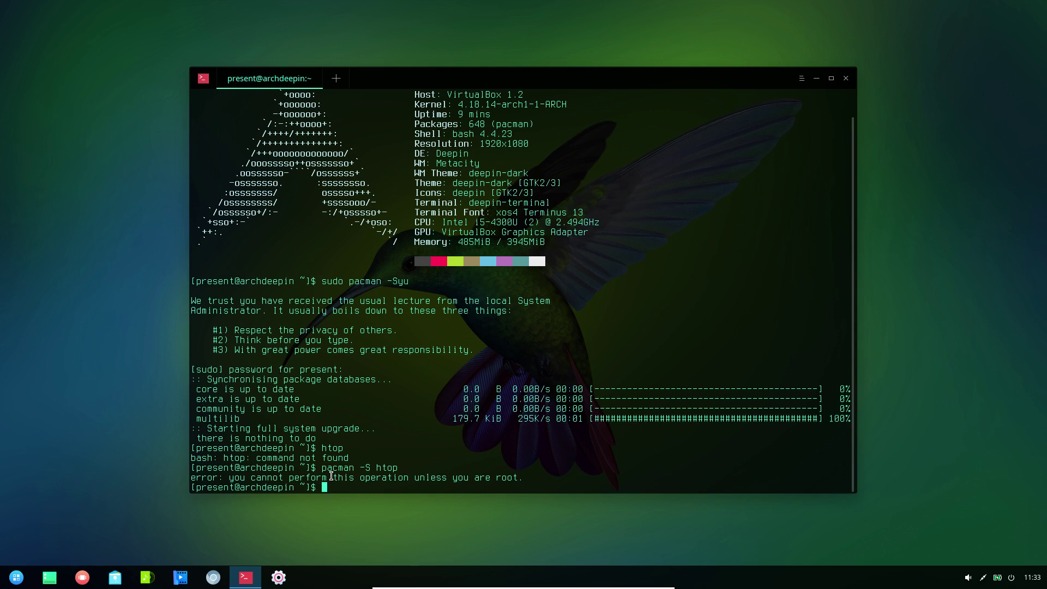
pyautogui.press('Up')
pyautogui.press('Left')
pyautogui.press('Left')
pyautogui.press('Left')
pyautogui.press('Left')
pyautogui.press('Left')
pyautogui.press('Left')
pyautogui.press('Left')
pyautogui.press('Left')
pyautogui.press('Left')
pyautogui.press('Left')
pyautogui.press('Left')
pyautogui.press('Left')
pyautogui.press('Left')
pyautogui.press('Left')
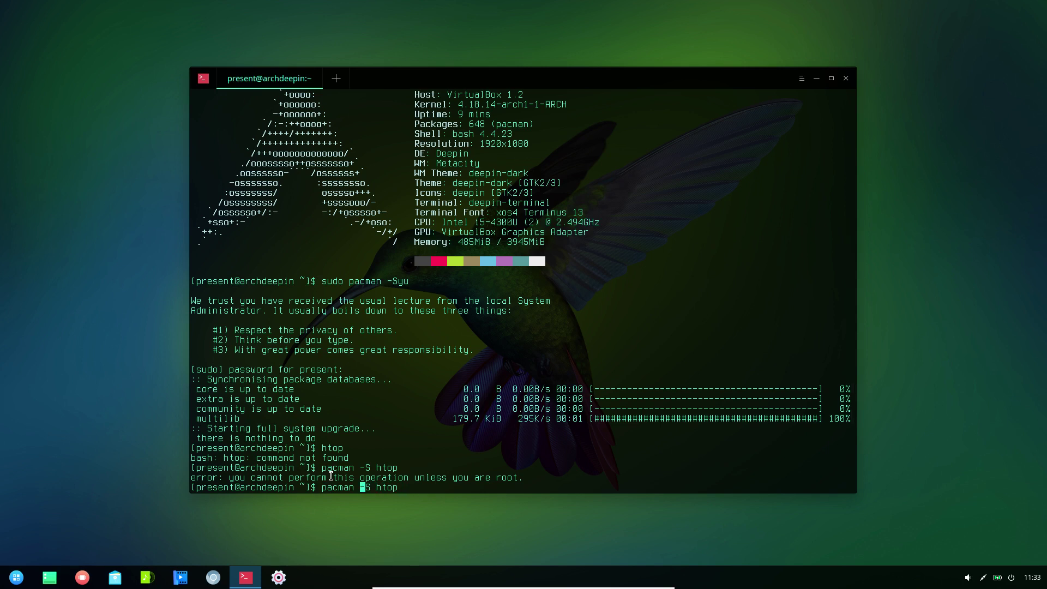
pyautogui.write('ud')
pyautogui.press('Left')
pyautogui.press('Left')
pyautogui.write('s')
pyautogui.press('Right')
pyautogui.press('Right')
pyautogui.write('o')
pyautogui.press('Return')
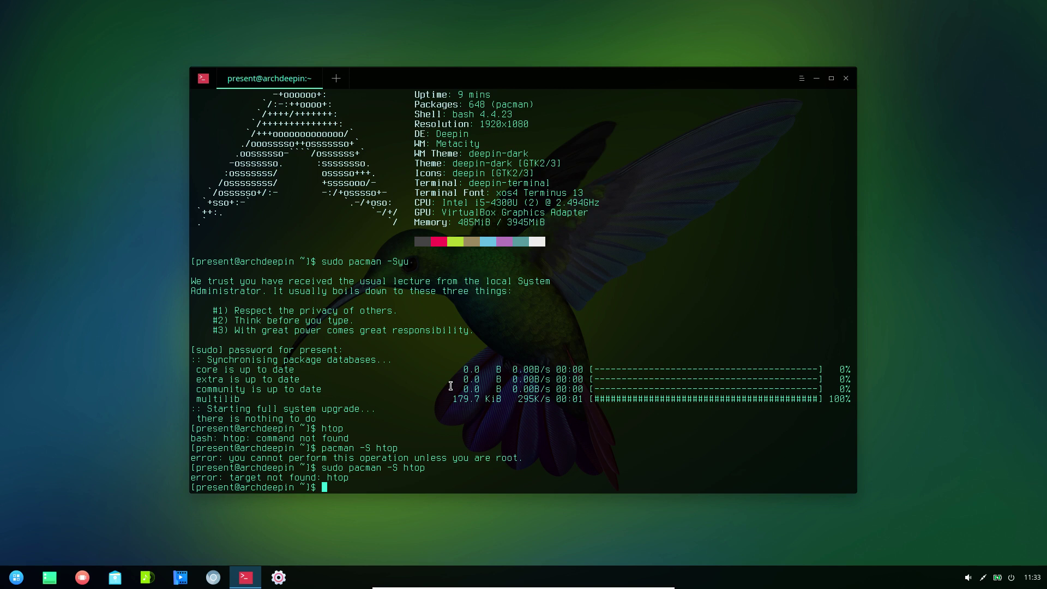
pyautogui.write('exit')
pyautogui.press('Return')
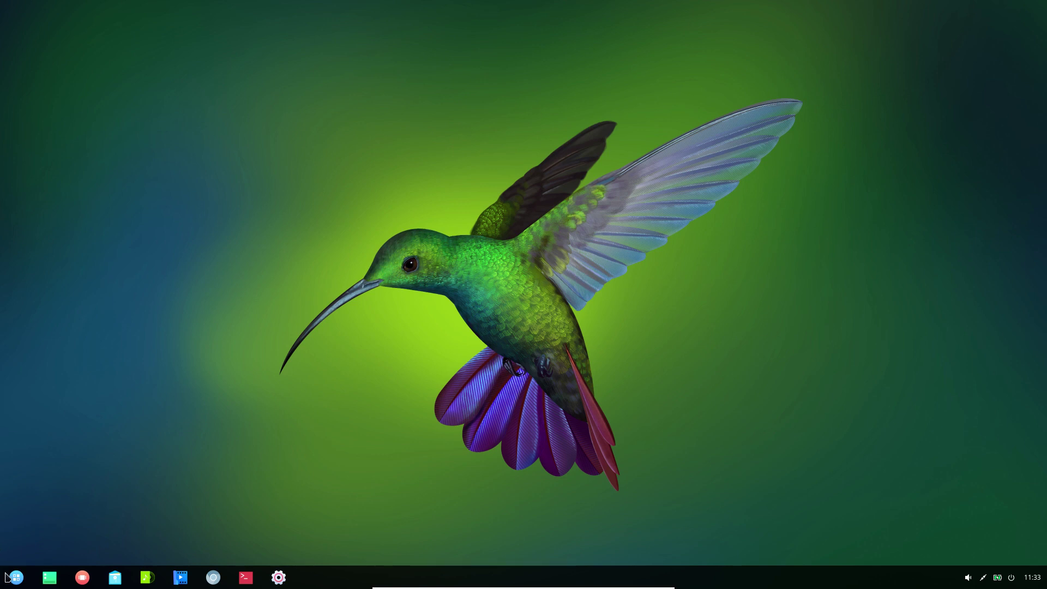
# - Launch the Control Center from the launcher's System category
pyautogui.click(15, 579)
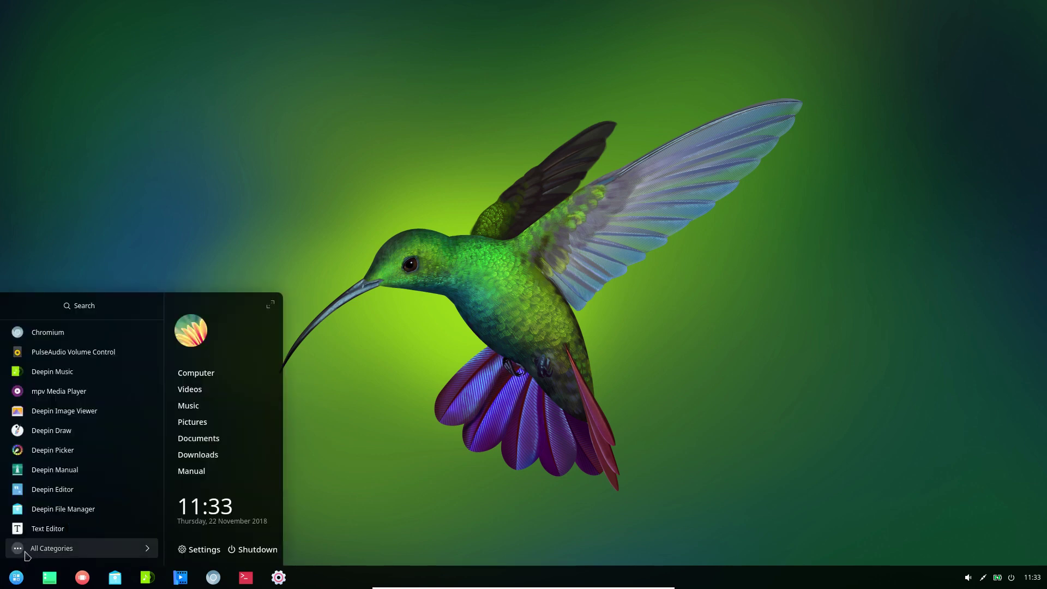
pyautogui.click(28, 552)
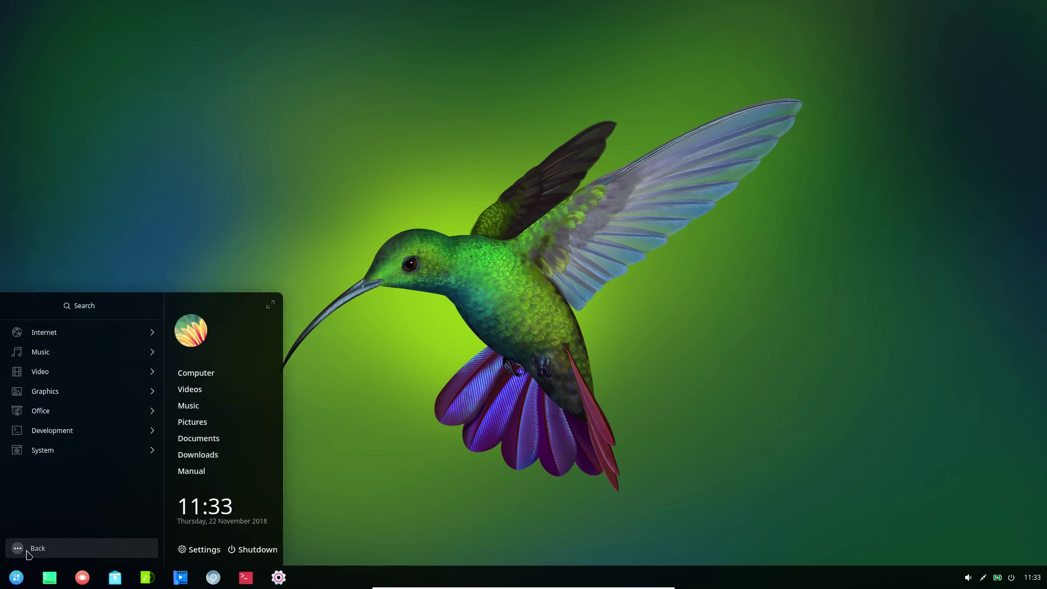
pyautogui.click(45, 456)
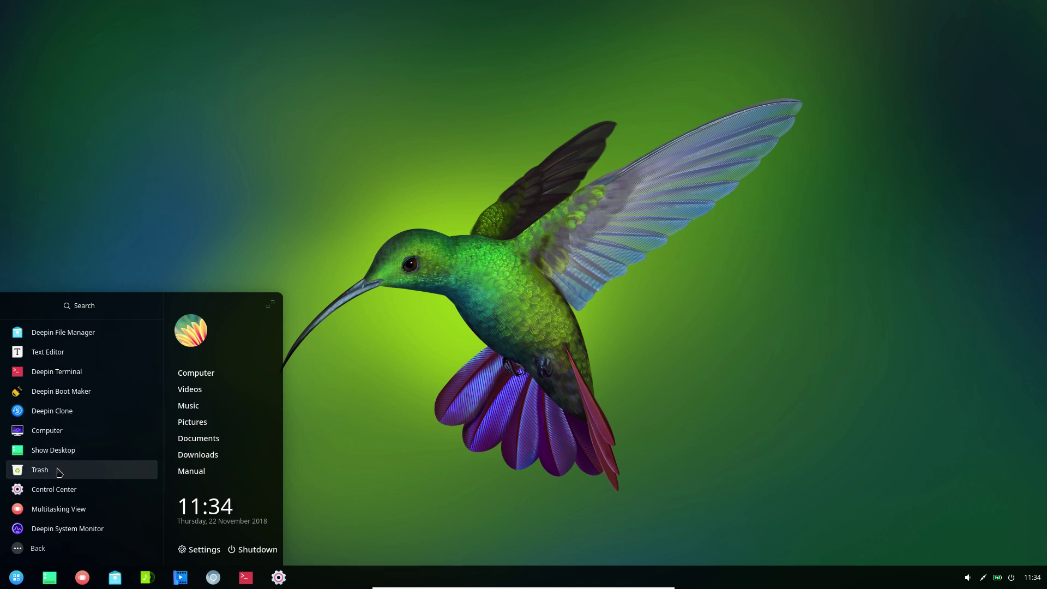
pyautogui.click(59, 495)
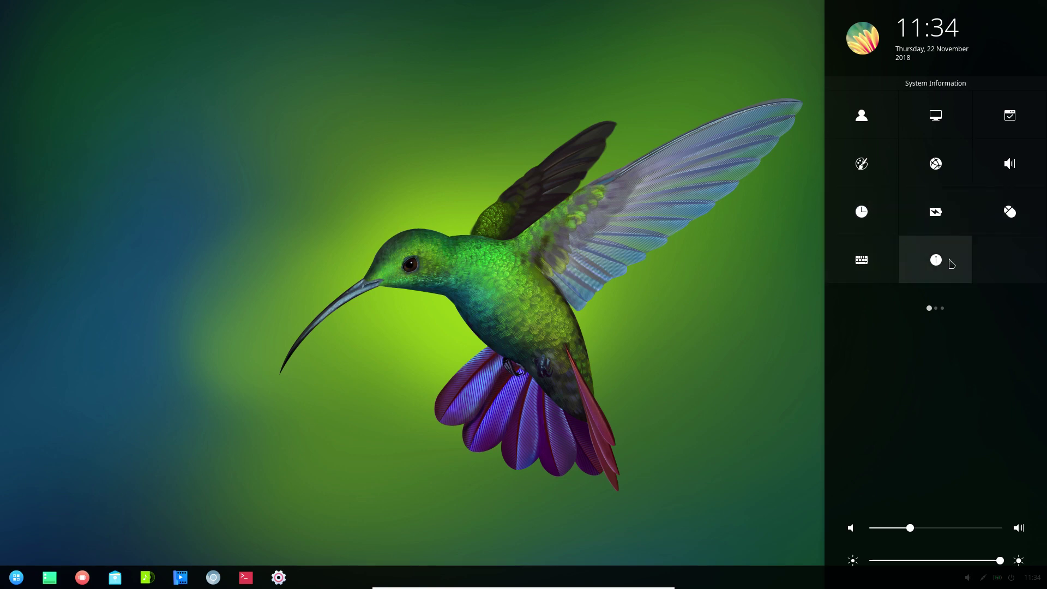
# - View the weather forecast page and raise the system volume slider
pyautogui.moveTo(935, 301)
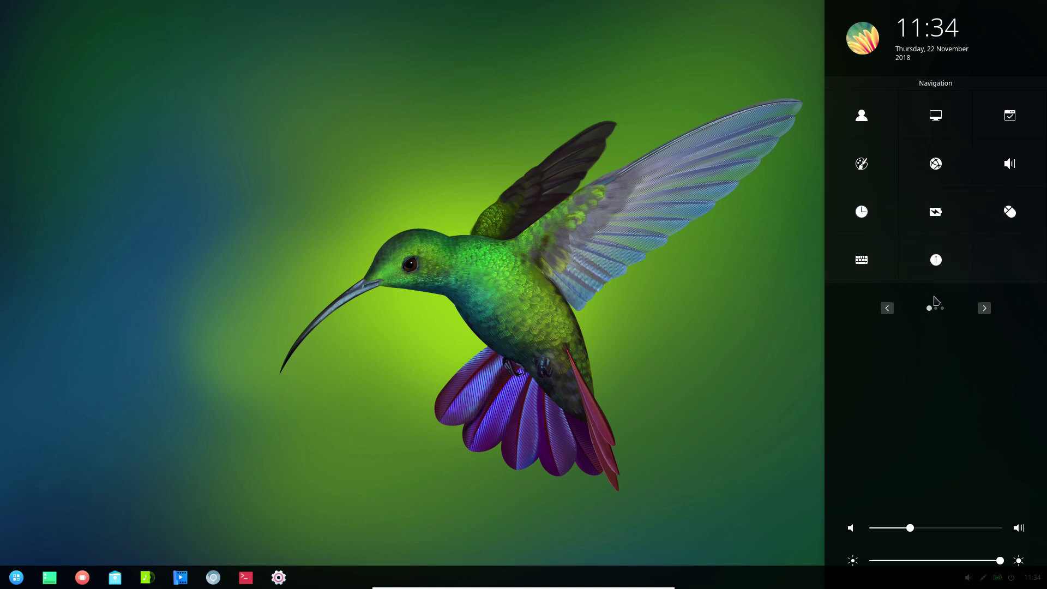
pyautogui.click(985, 308)
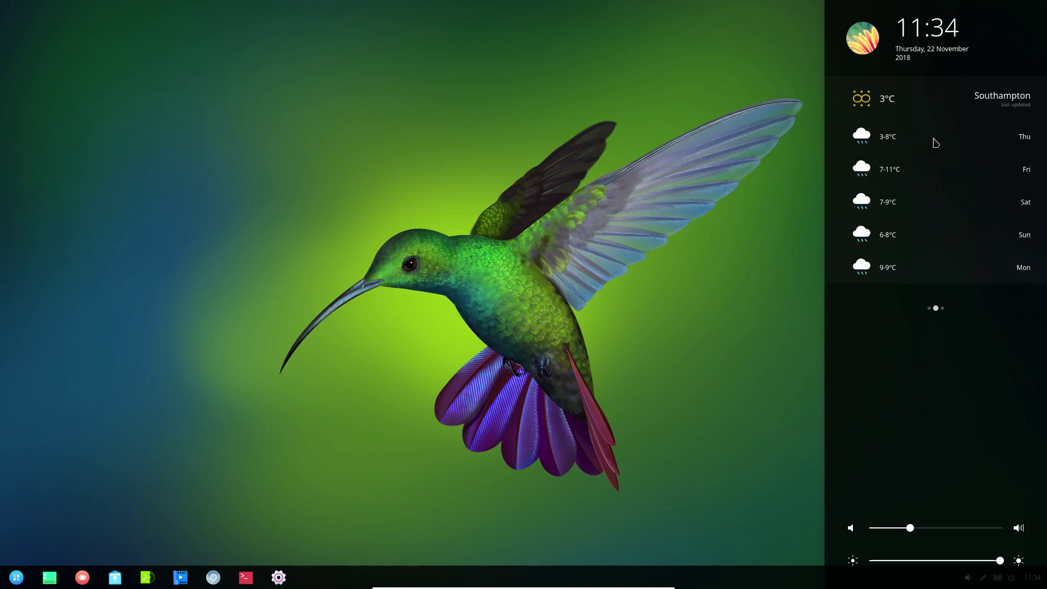
pyautogui.moveTo(955, 105)
pyautogui.moveTo(911, 528); pyautogui.dragTo(933, 528)
# - Clear all notifications on the notifications page and dismiss the Control Center
pyautogui.moveTo(936, 310)
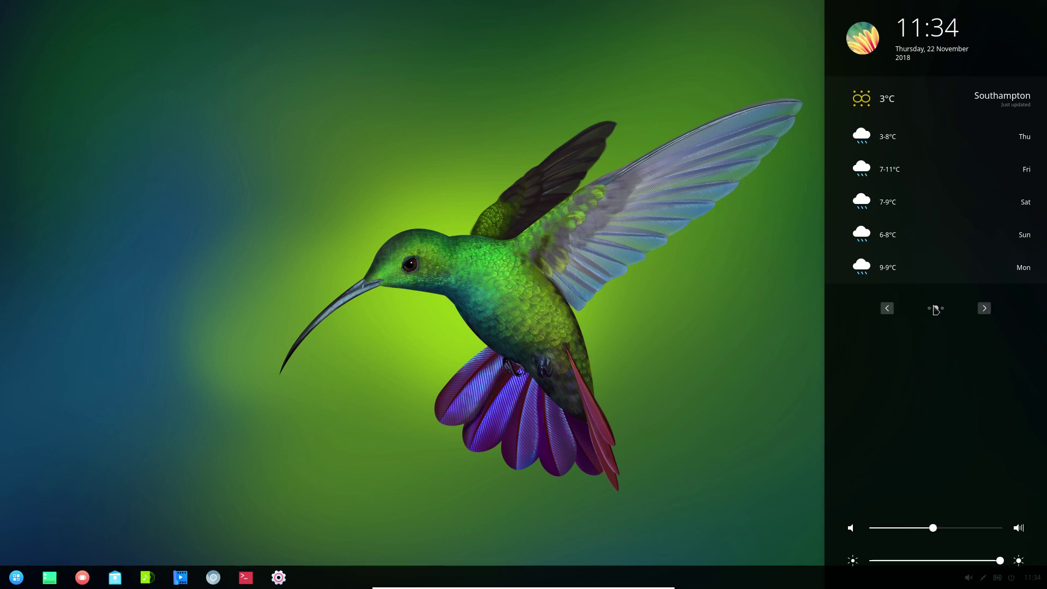
pyautogui.click(983, 309)
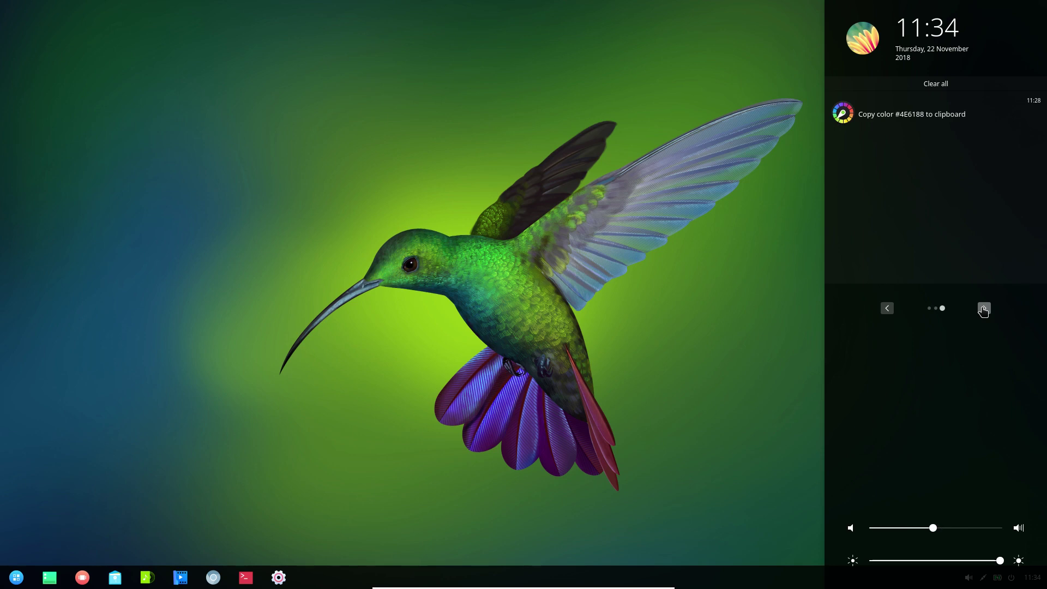
pyautogui.moveTo(889, 120)
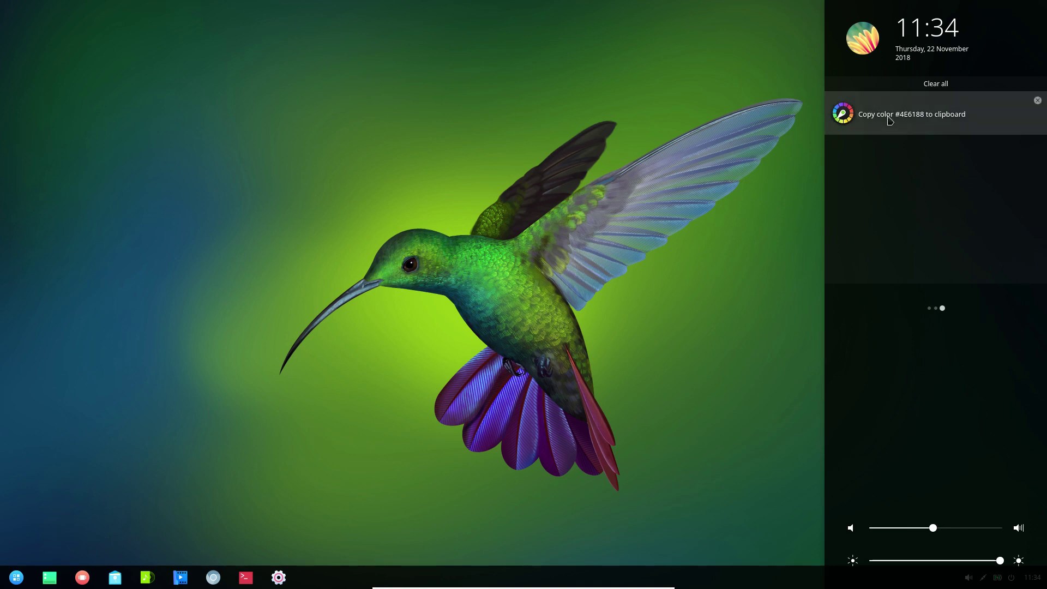
pyautogui.click(936, 84)
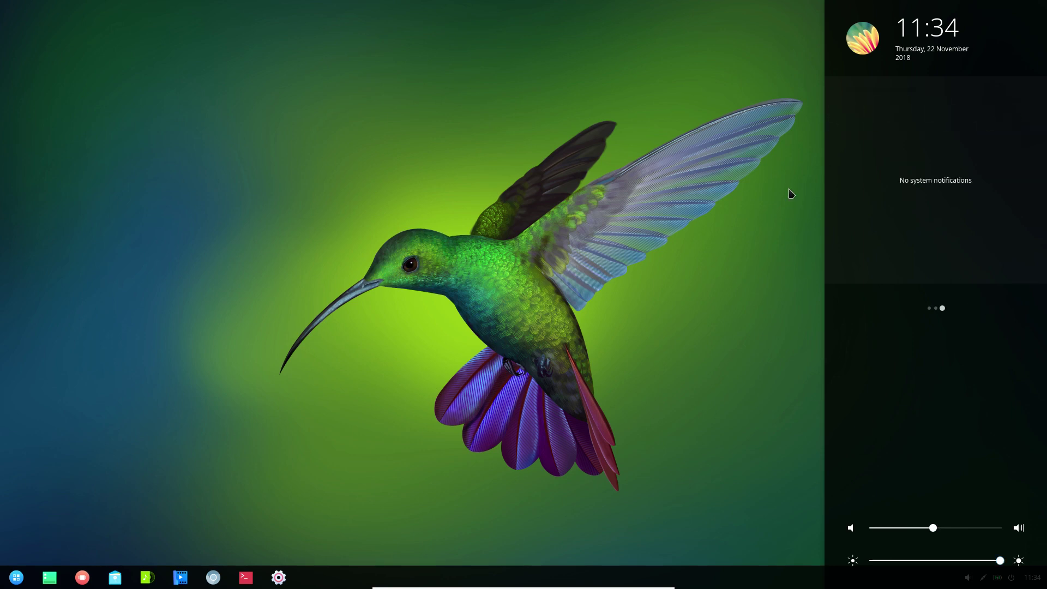
pyautogui.click(646, 264)
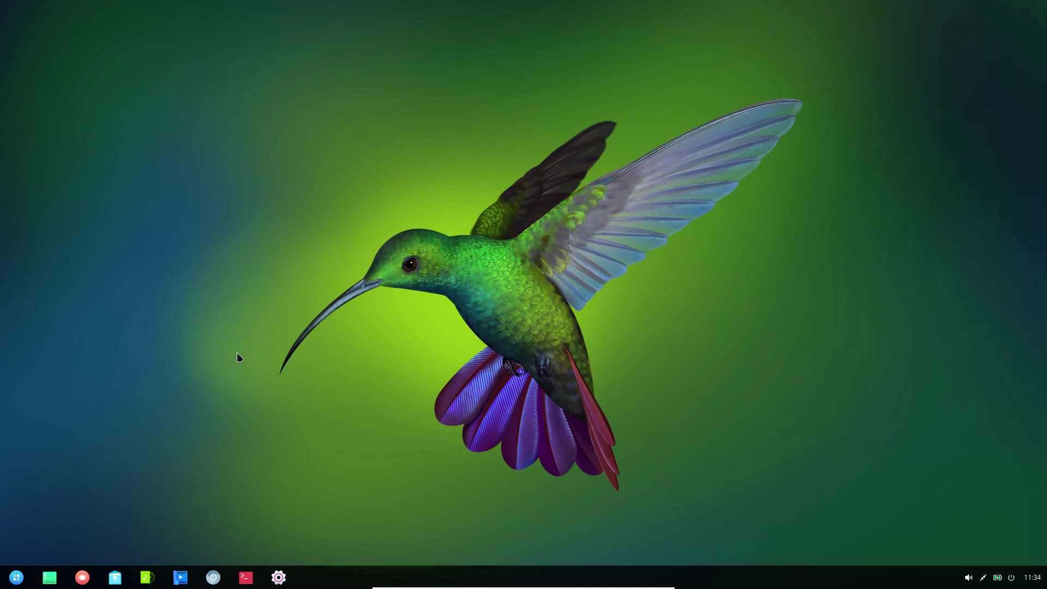
pyautogui.click(16, 578)
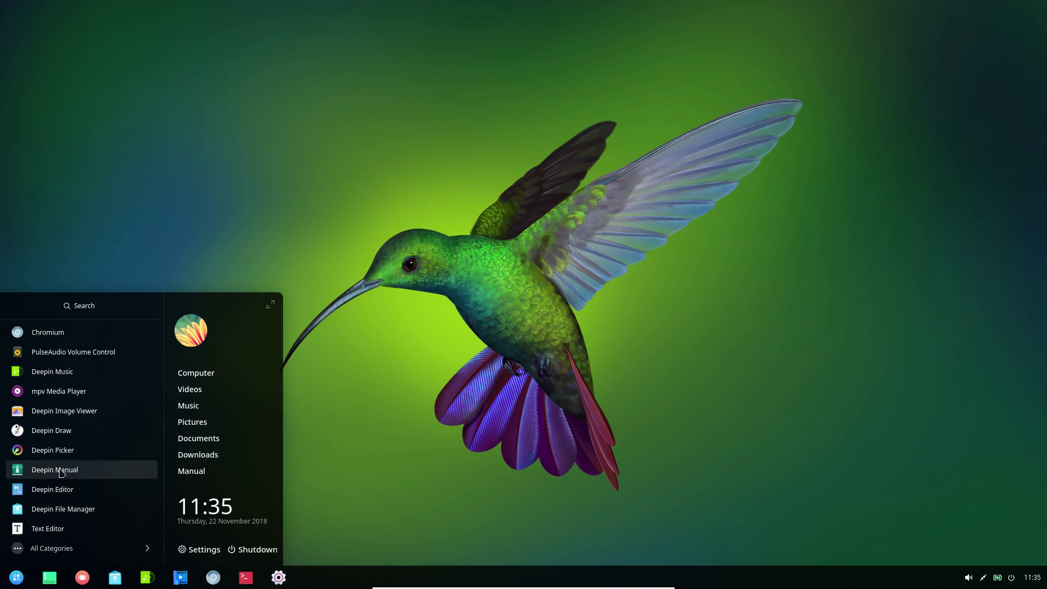
pyautogui.click(41, 556)
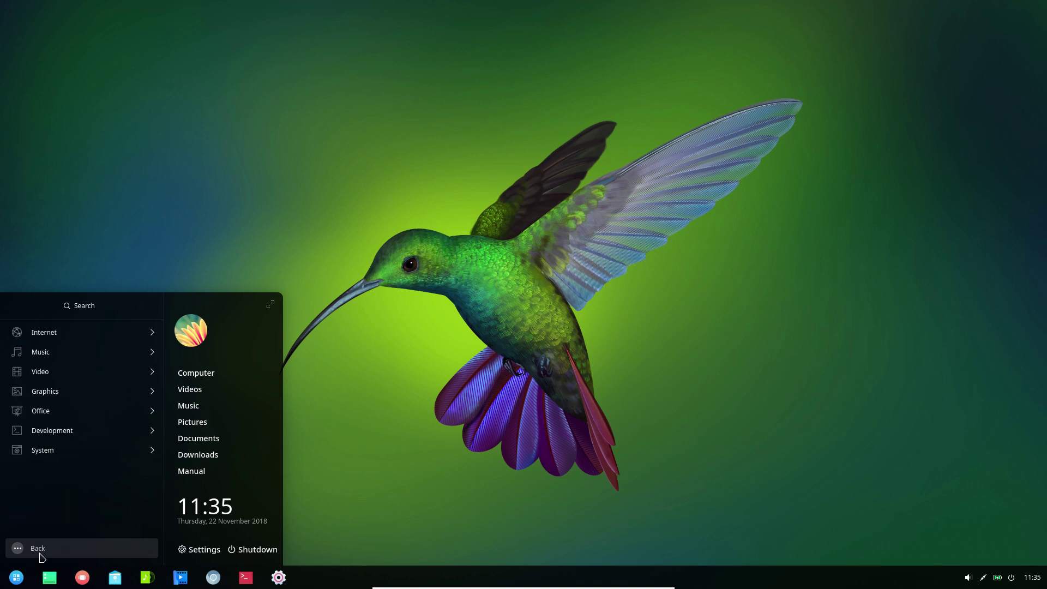
pyautogui.click(50, 450)
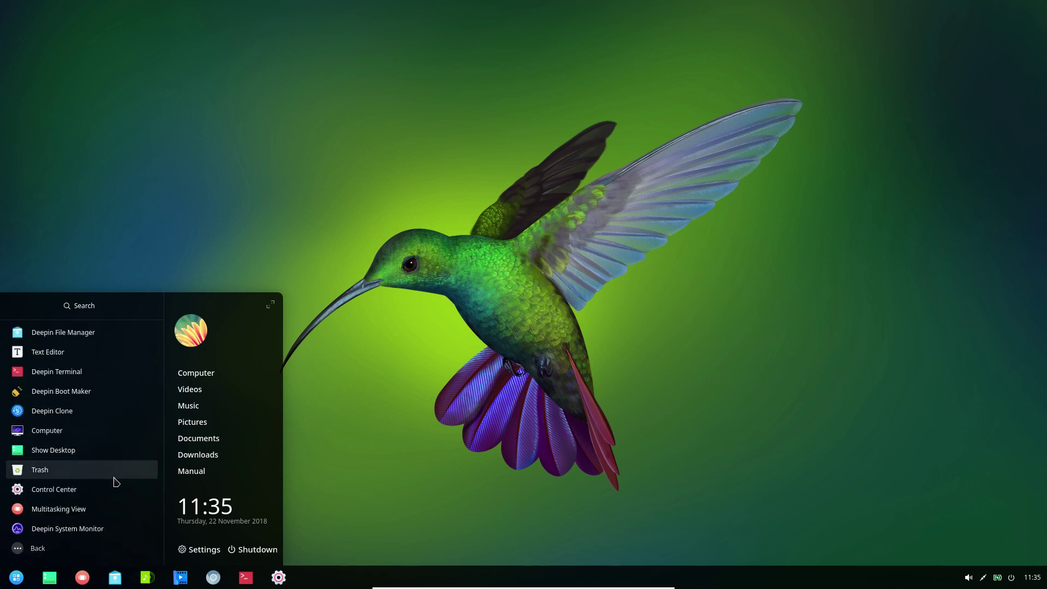
pyautogui.scroll(-3, 117, 482)
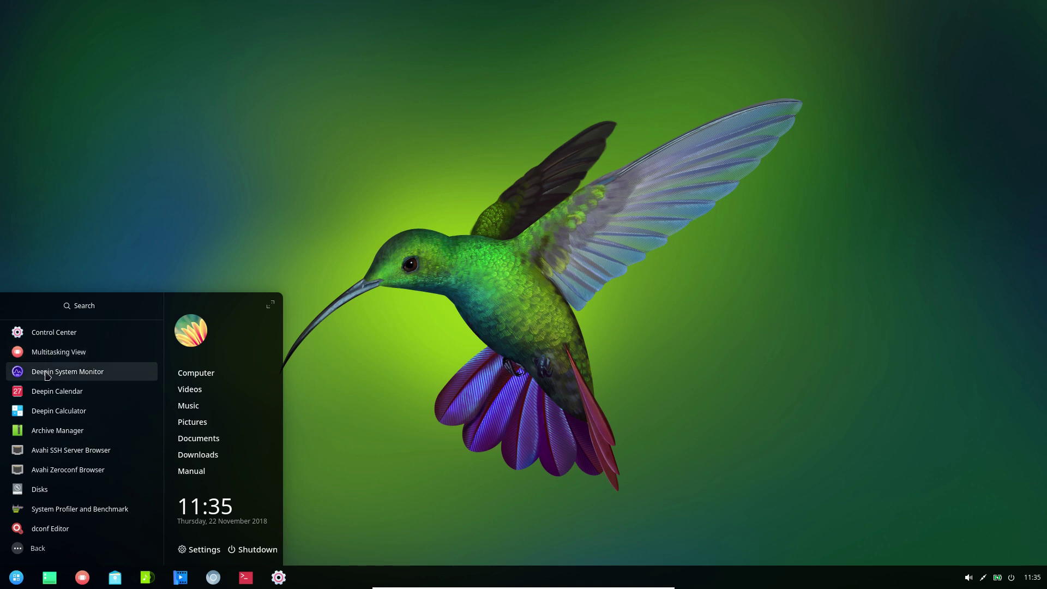
pyautogui.click(47, 374)
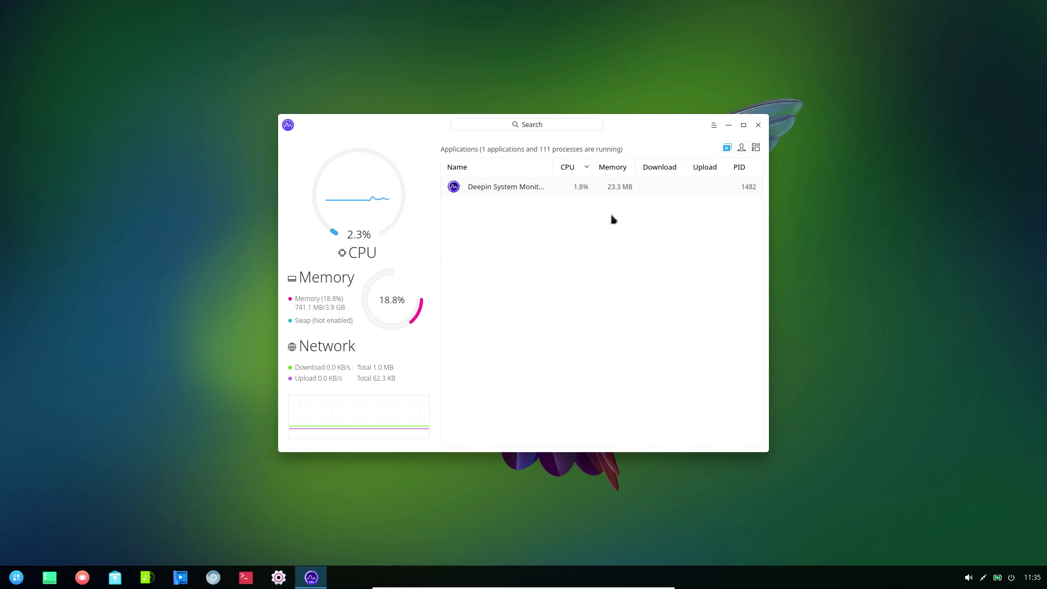
pyautogui.click(758, 125)
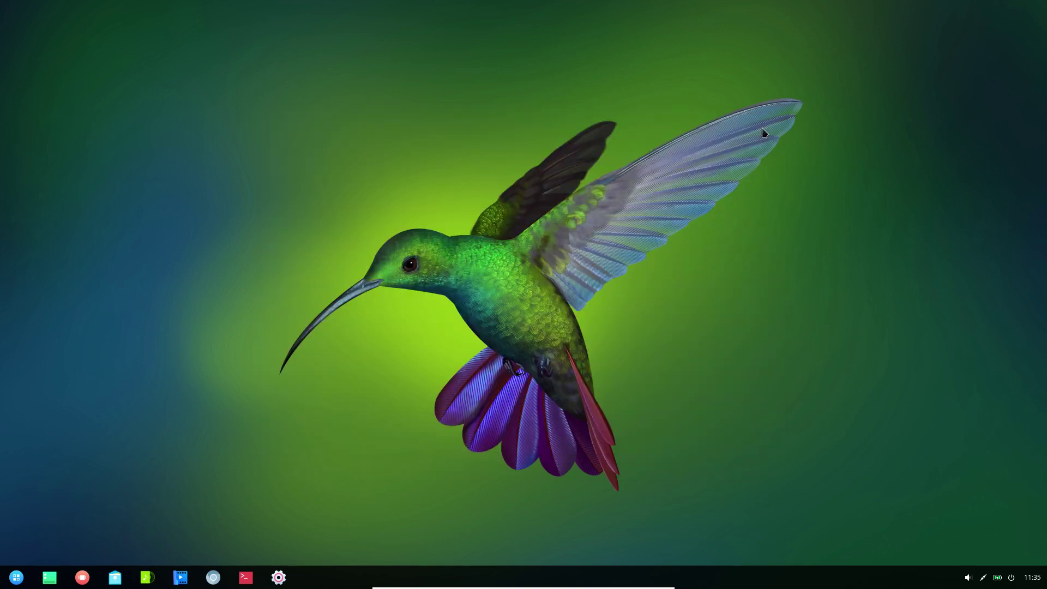
# - Launch Deepin Calculator from the System category and switch it to Dark Theme
pyautogui.click(15, 581)
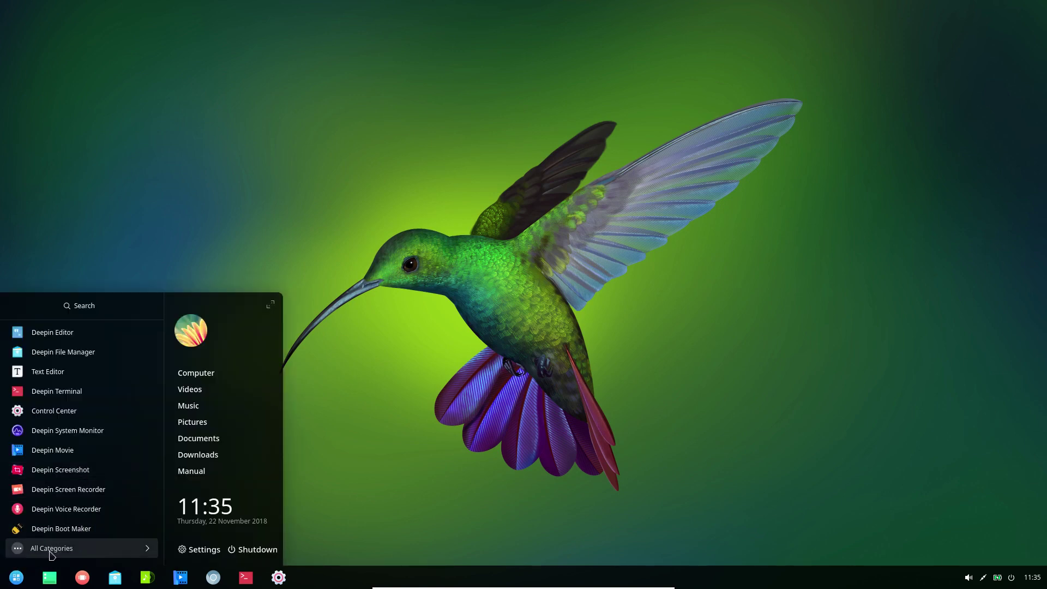
pyautogui.click(50, 551)
pyautogui.click(54, 450)
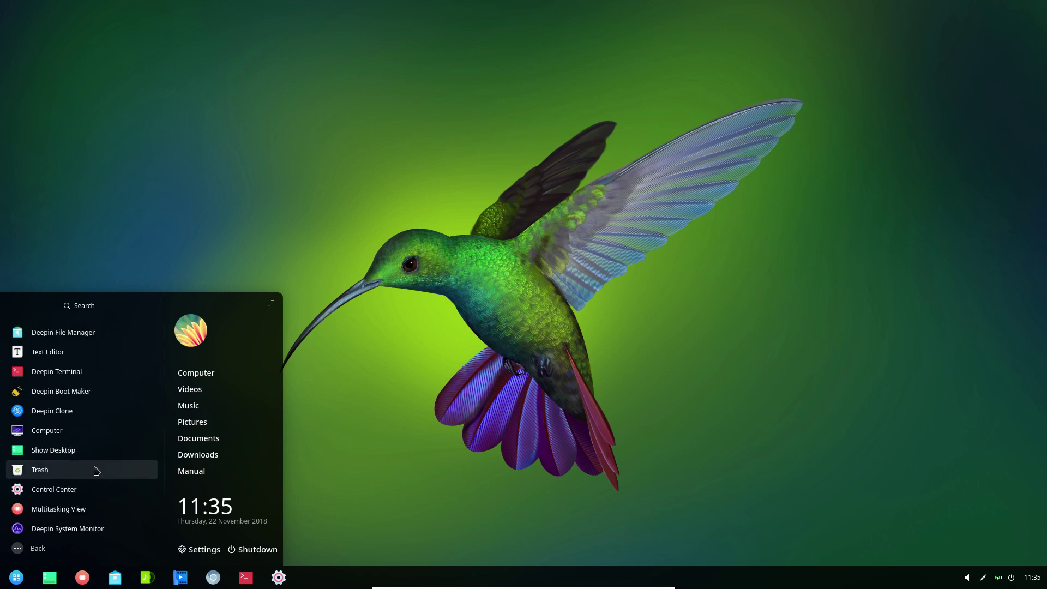
pyautogui.scroll(-3, 96, 471)
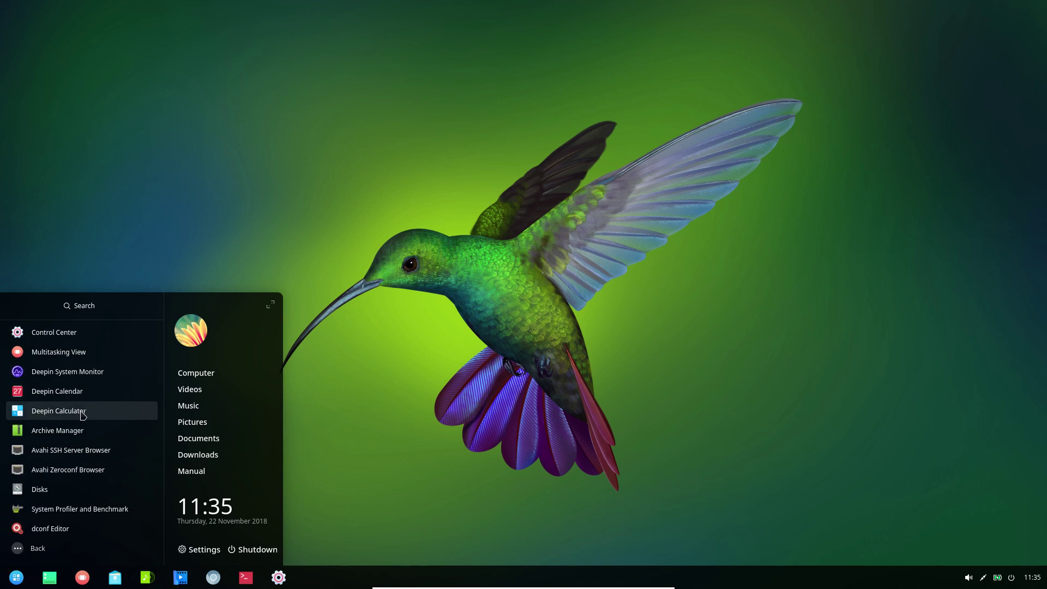
pyautogui.click(82, 412)
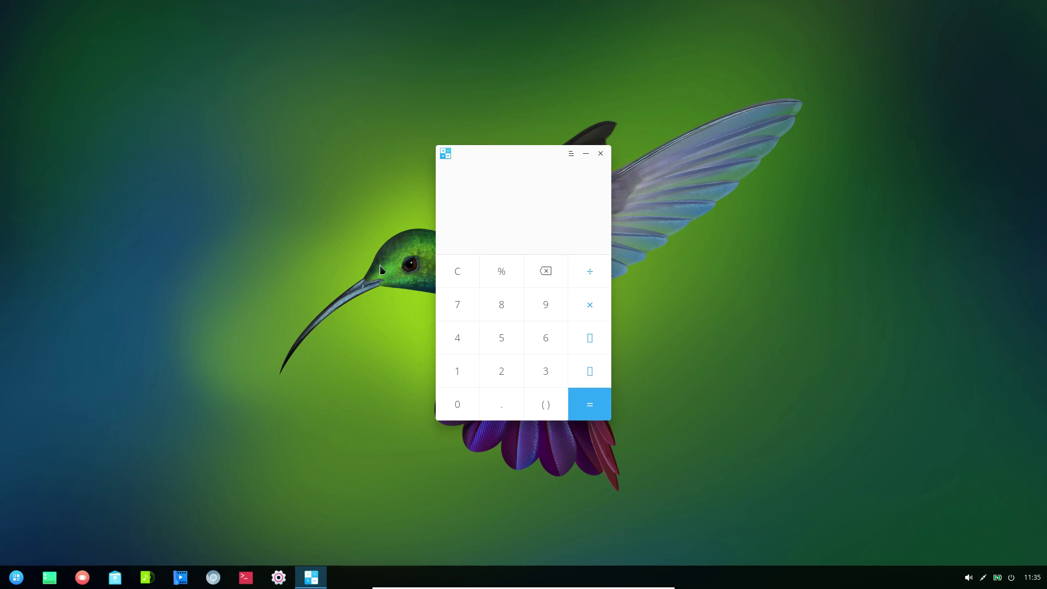
pyautogui.click(571, 155)
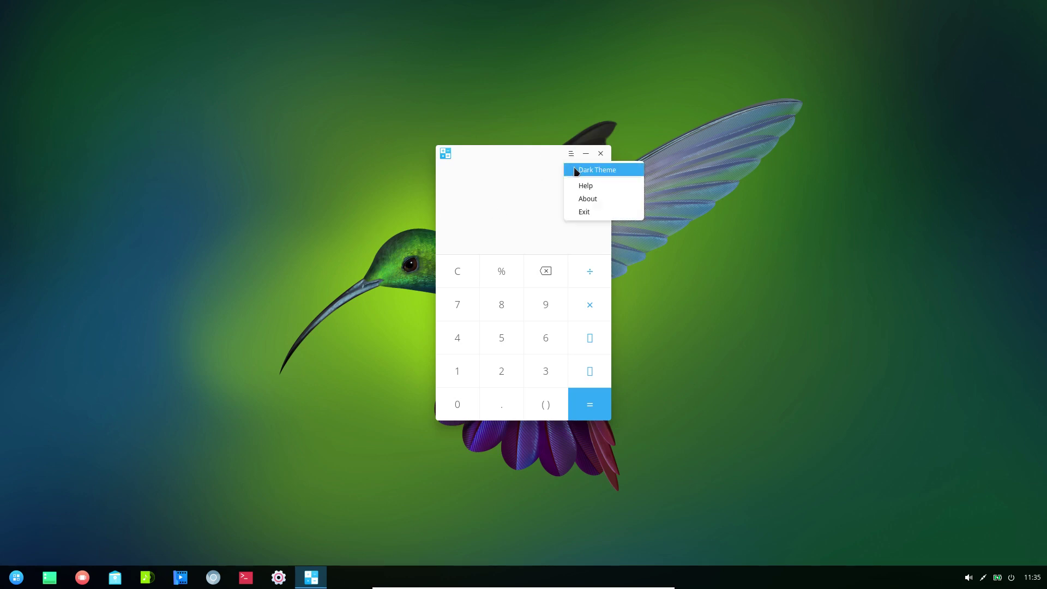
pyautogui.click(577, 171)
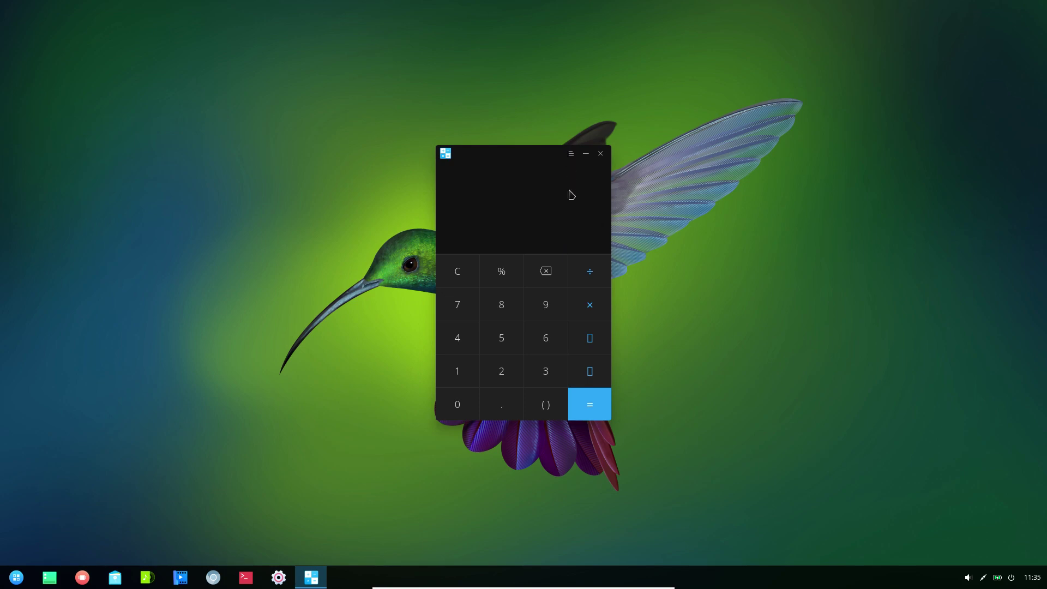
# - Clear stray operators and calculate 9−9, giving 0
pyautogui.click(592, 340)
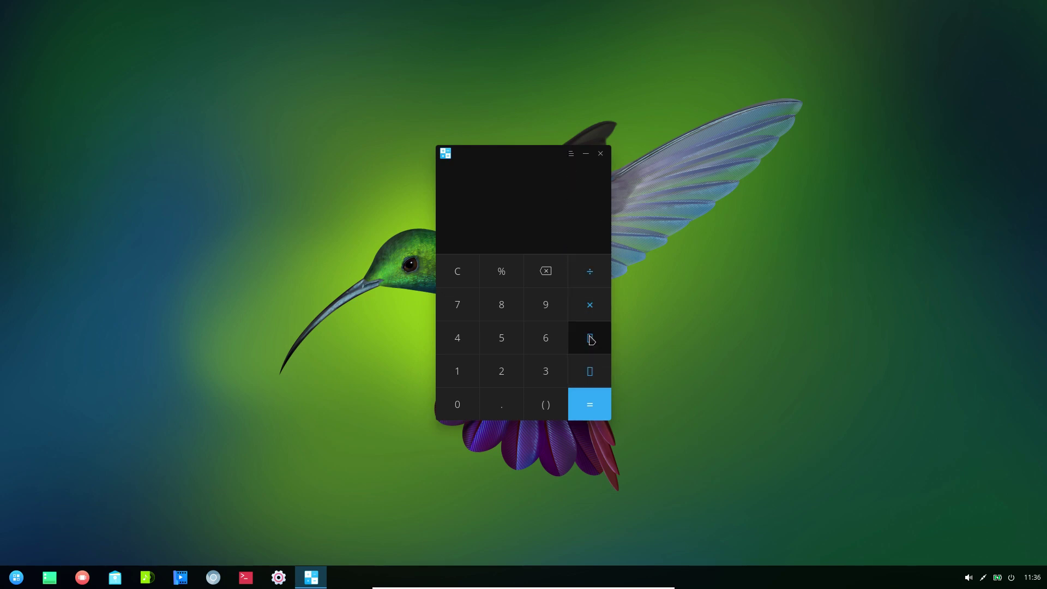
pyautogui.click(592, 378)
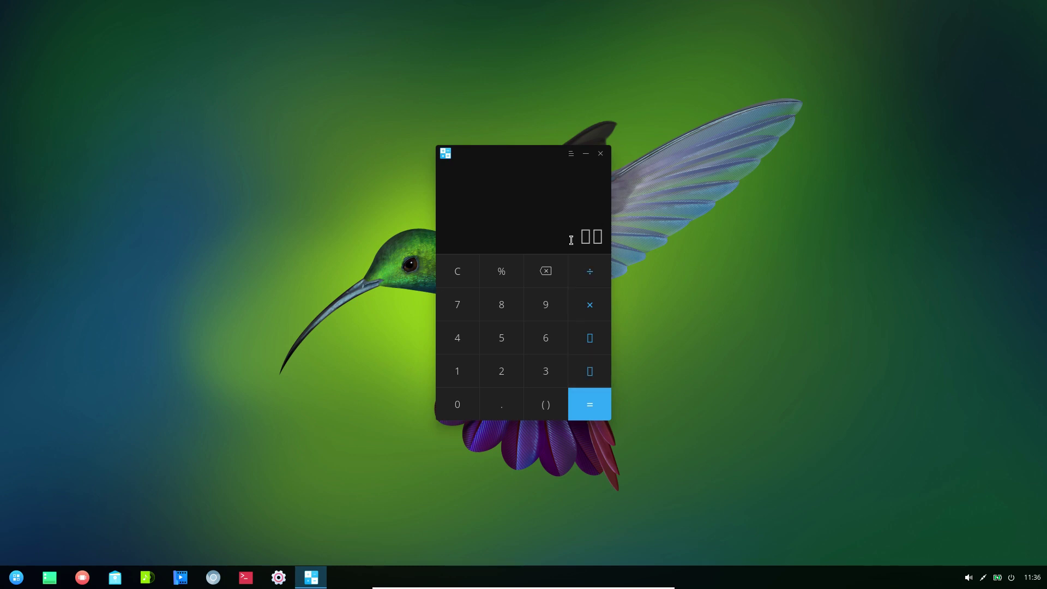
pyautogui.press('BackSpace')
pyautogui.press('BackSpace')
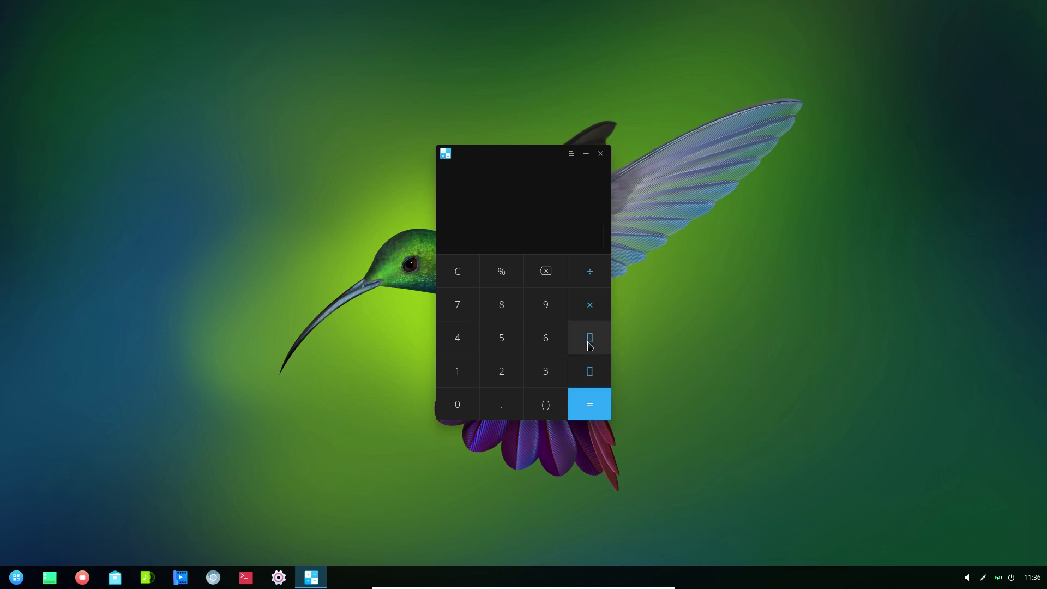
pyautogui.click(546, 306)
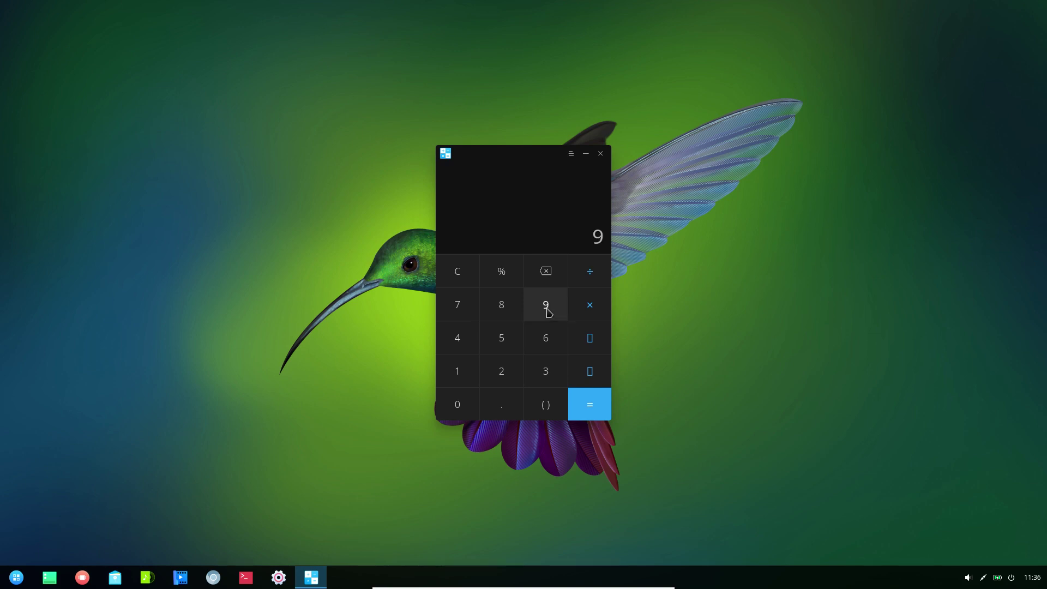
pyautogui.click(588, 335)
pyautogui.click(545, 305)
pyautogui.click(589, 402)
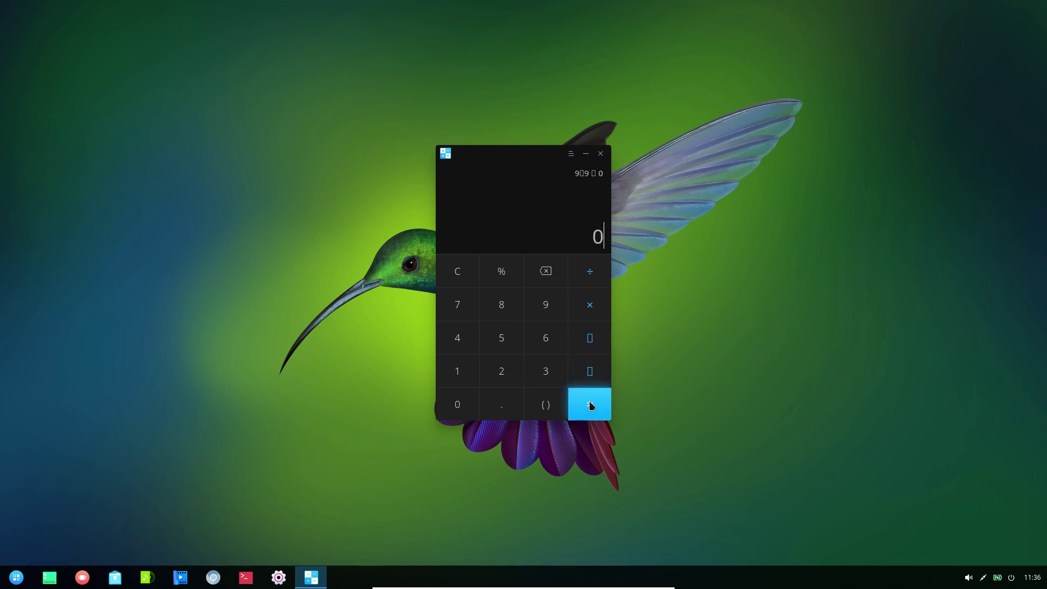
# - Calculate 0+9 to get 9, then close the calculator
pyautogui.click(598, 373)
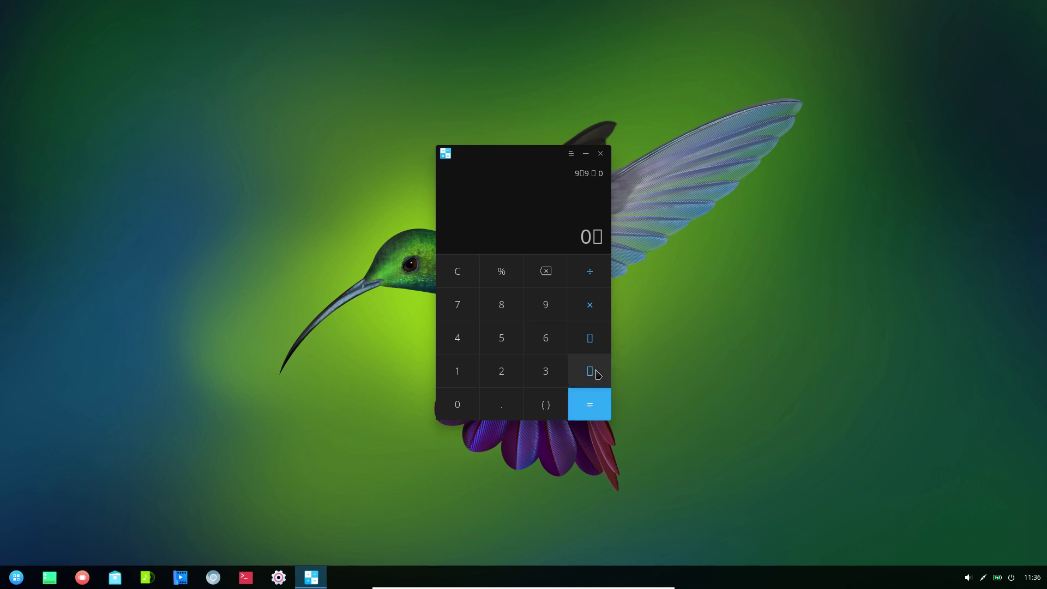
pyautogui.click(553, 315)
pyautogui.click(586, 403)
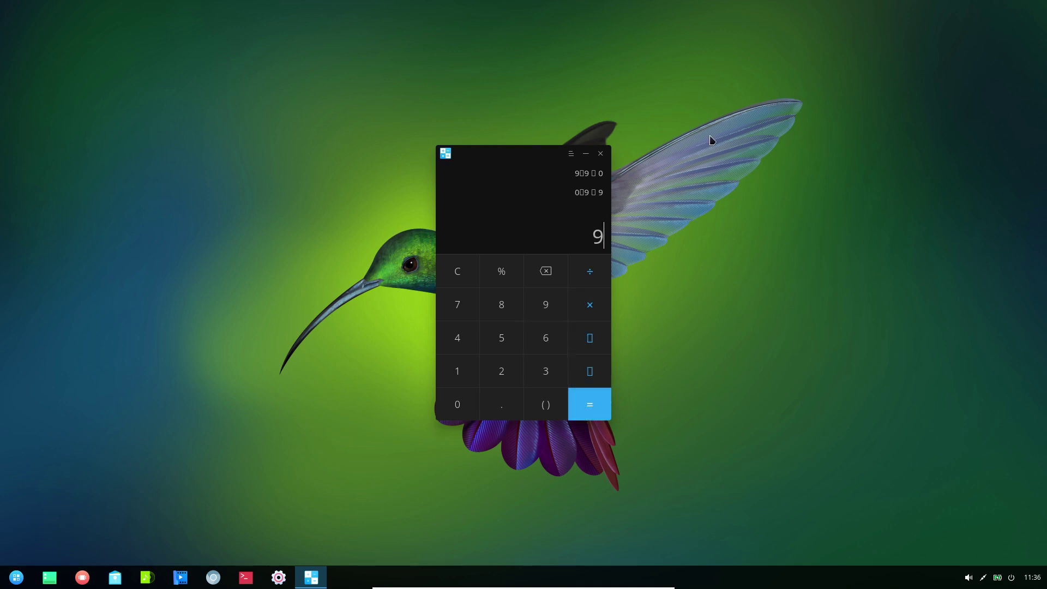
pyautogui.click(600, 154)
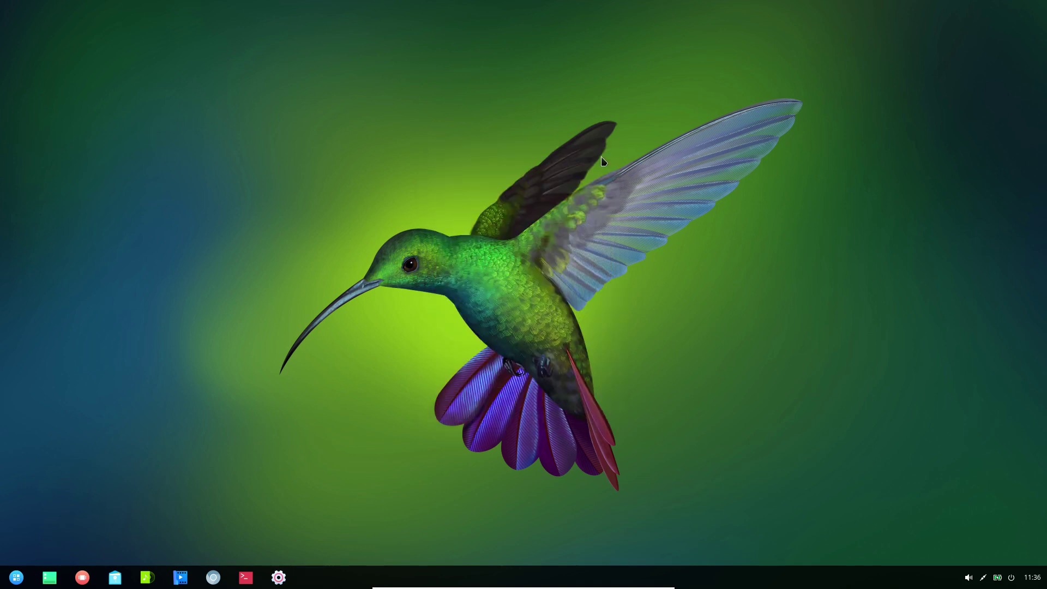
pyautogui.click(22, 576)
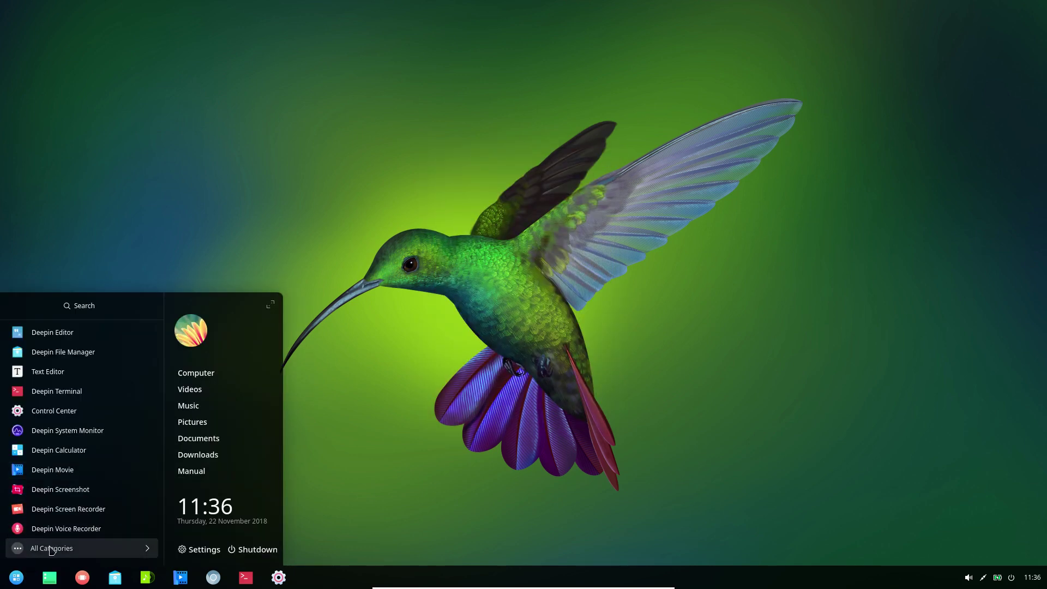
pyautogui.click(50, 548)
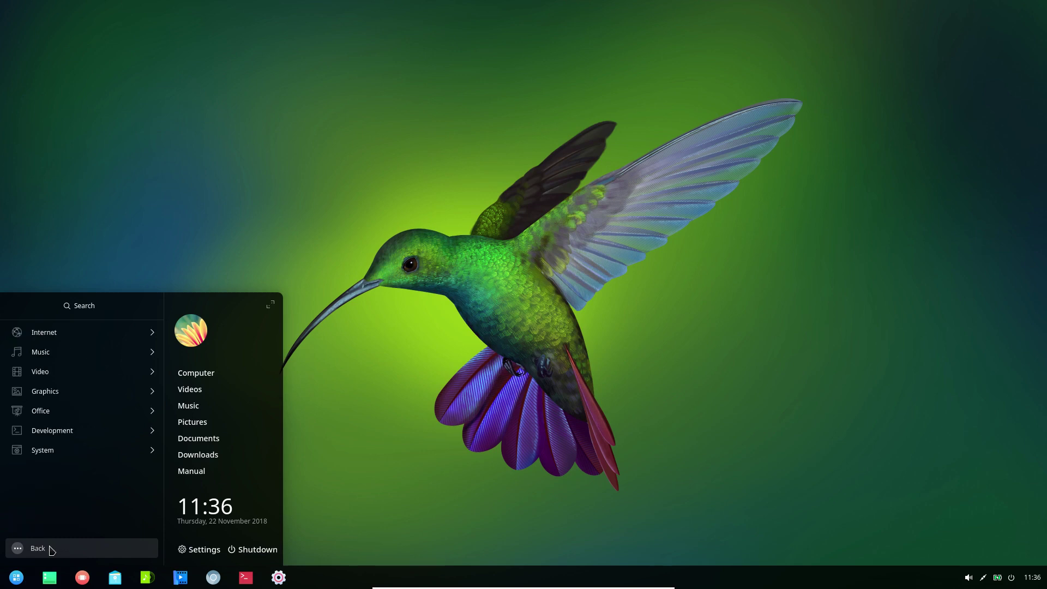
pyautogui.click(66, 457)
pyautogui.scroll(-3, 74, 476)
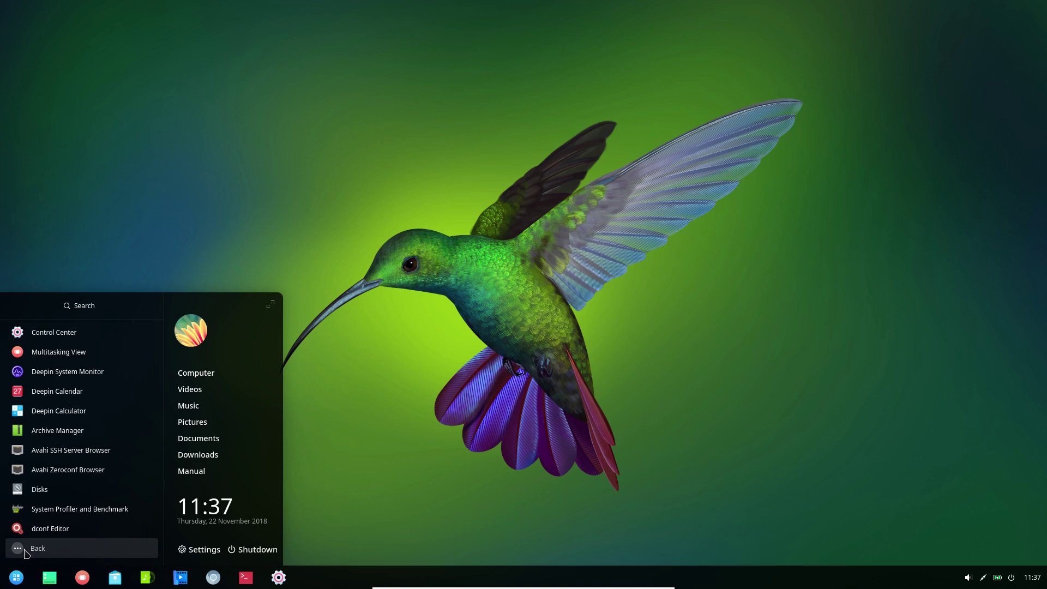
pyautogui.click(25, 550)
pyautogui.click(463, 244)
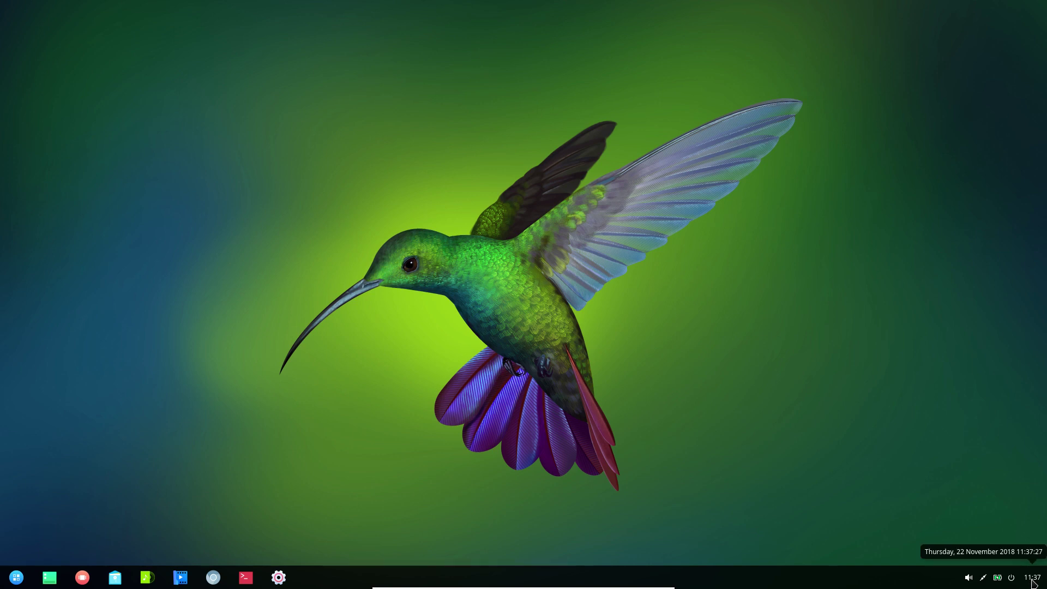
pyautogui.click(1033, 580)
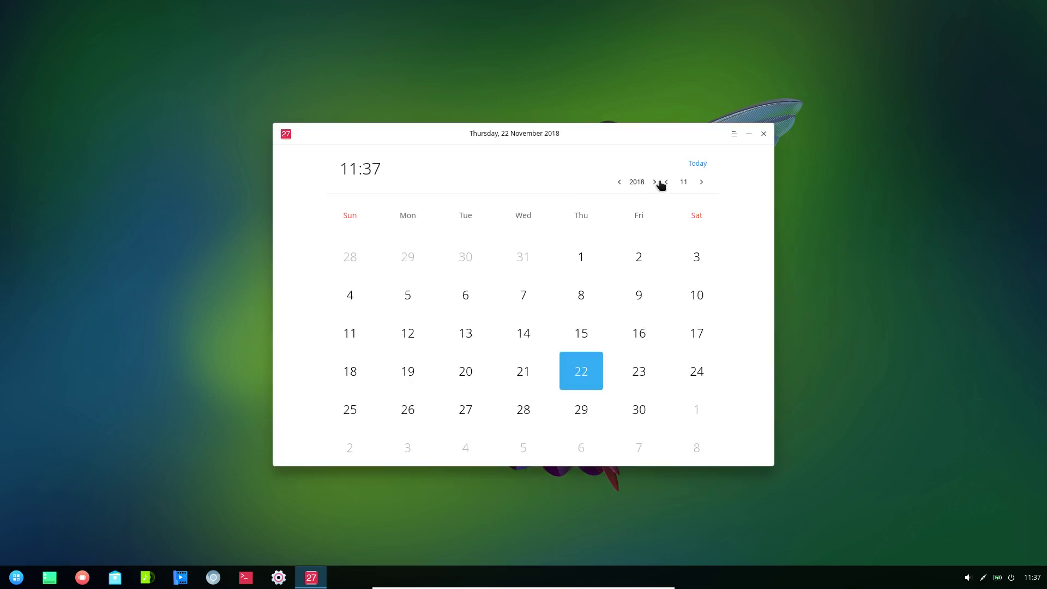
pyautogui.click(732, 136)
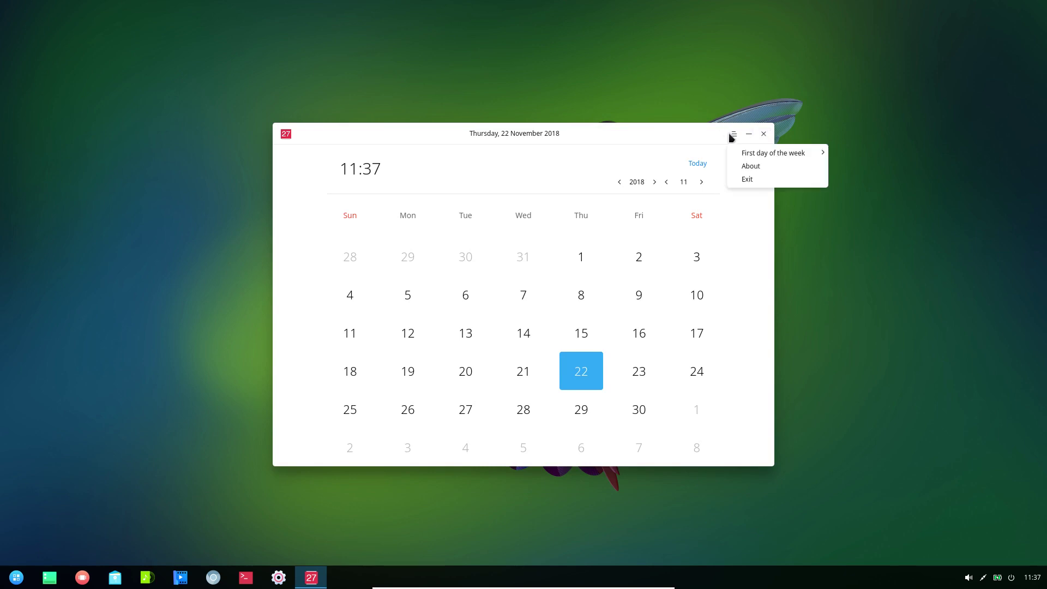
pyautogui.click(734, 169)
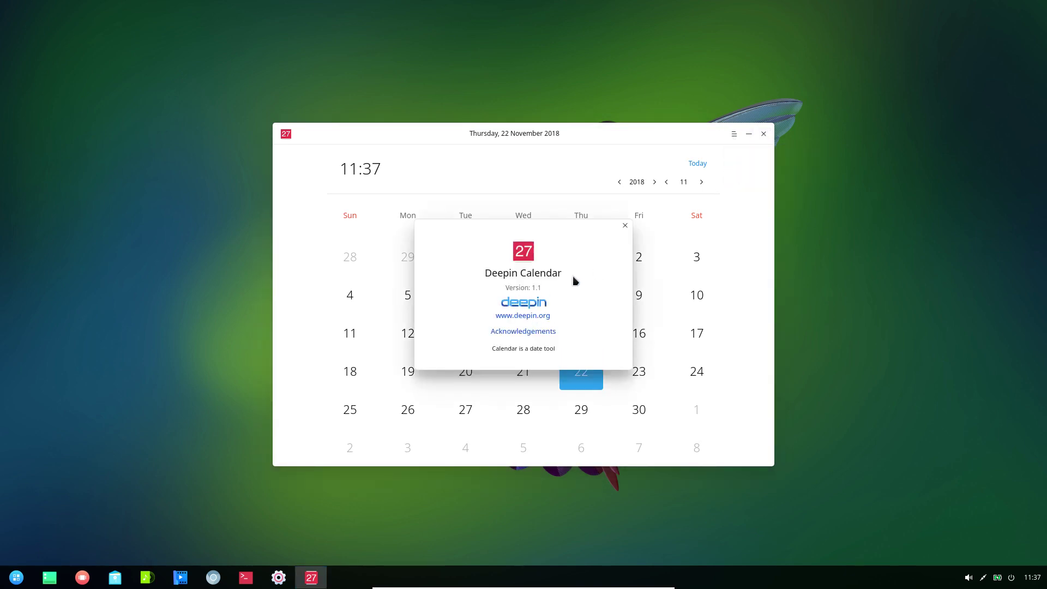
pyautogui.click(625, 227)
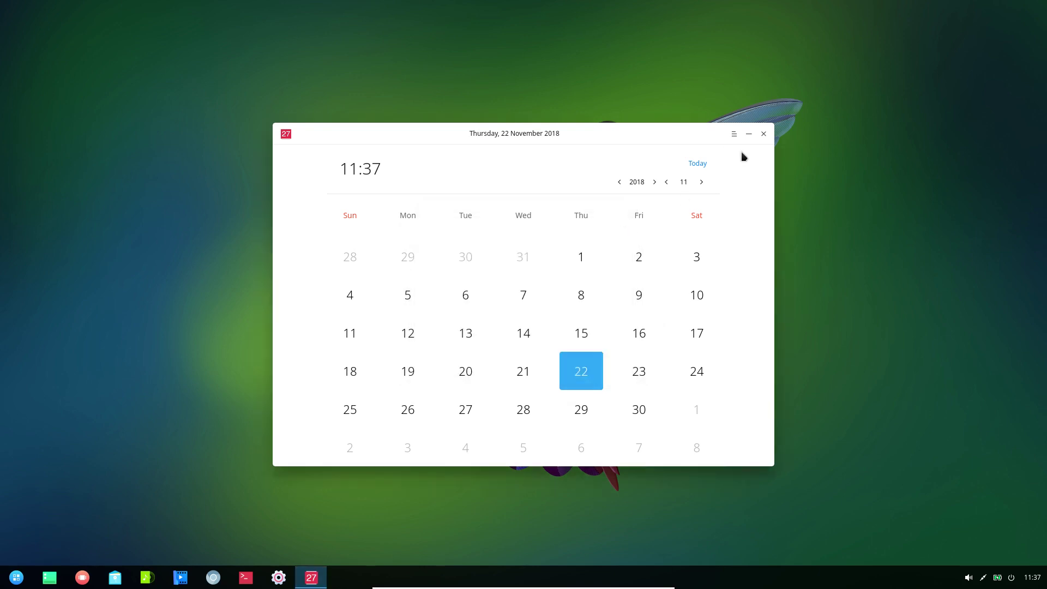
pyautogui.click(764, 134)
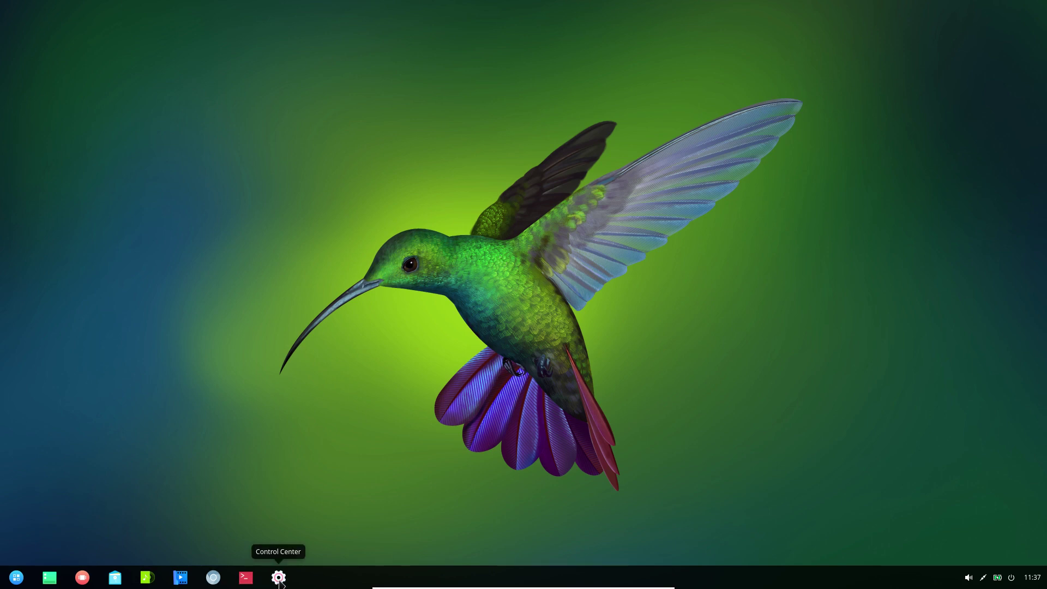
pyautogui.click(16, 578)
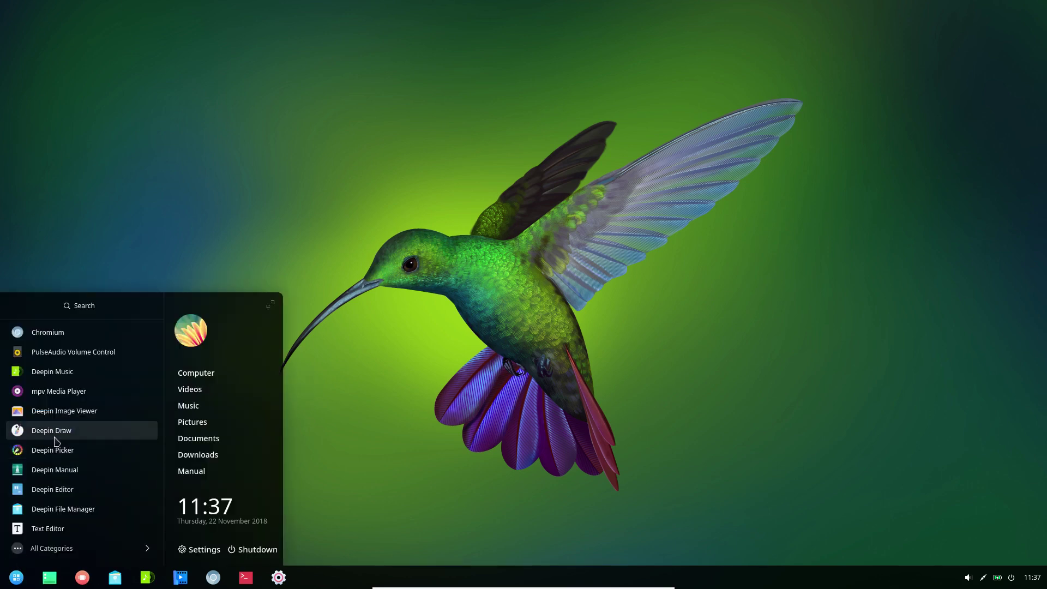
pyautogui.click(103, 314)
pyautogui.write('app')
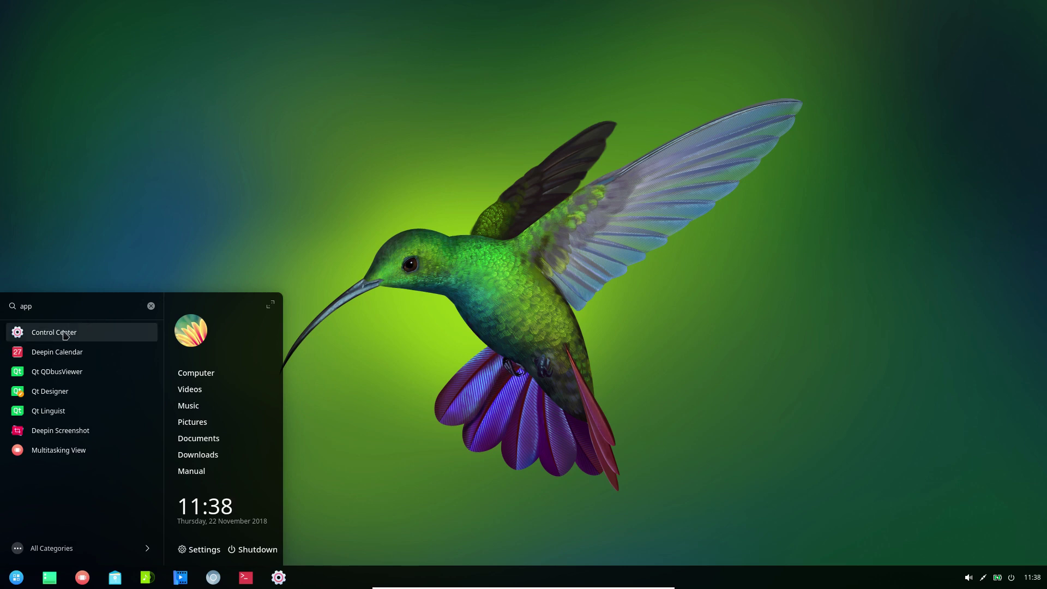
pyautogui.click(740, 285)
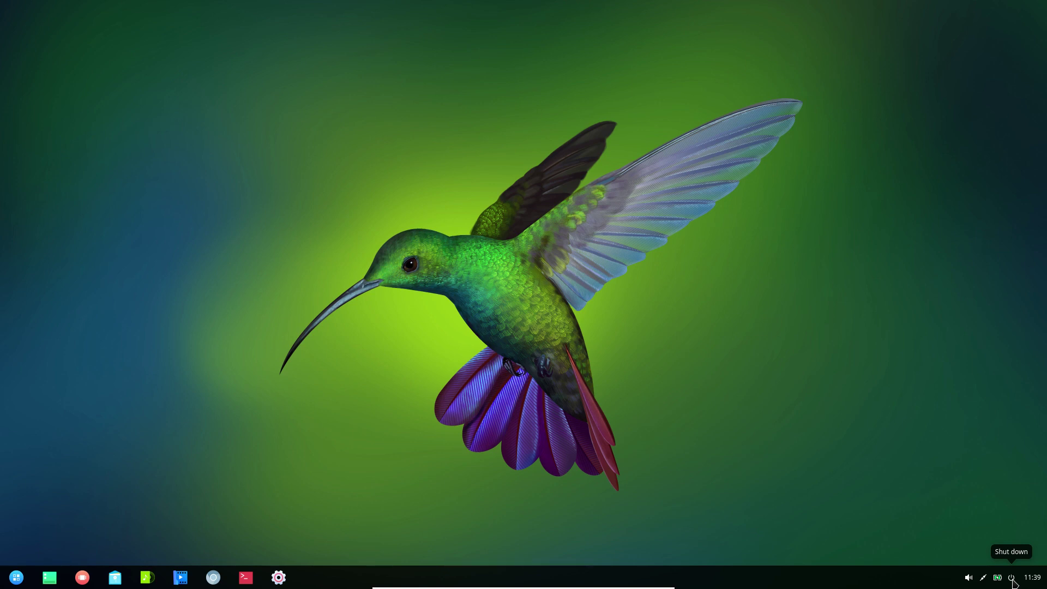
# - Bring up the Deepin power options from the taskbar, then dismiss them back to the desktop
pyautogui.click(1012, 579)
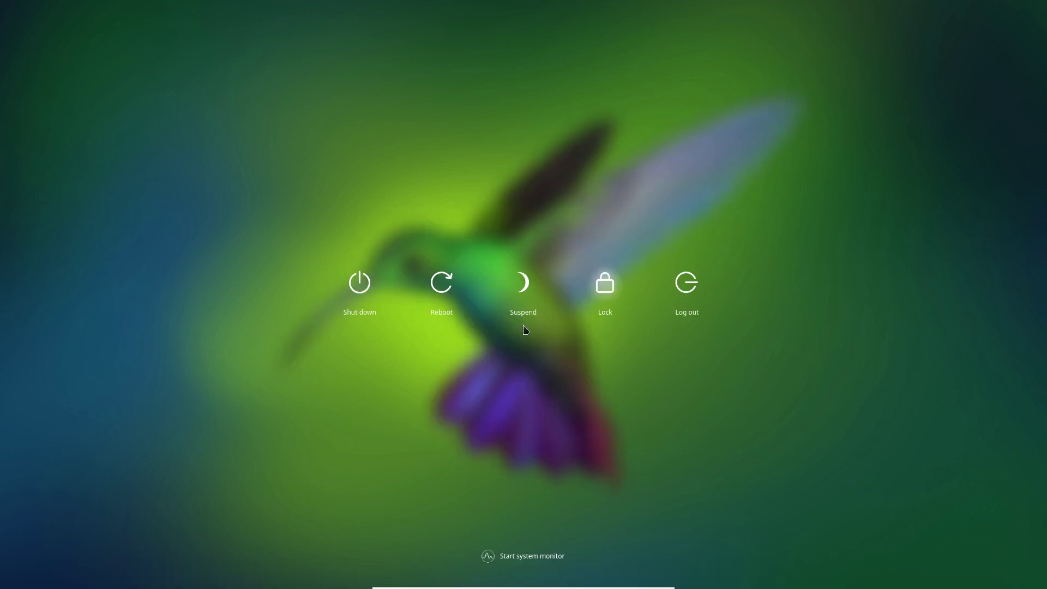
pyautogui.press('Escape')
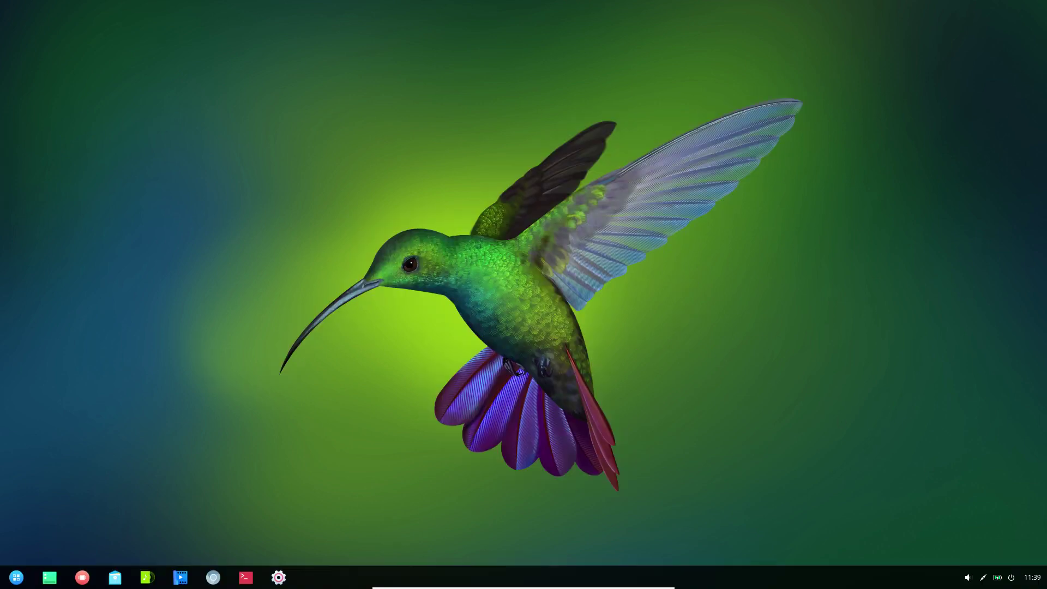